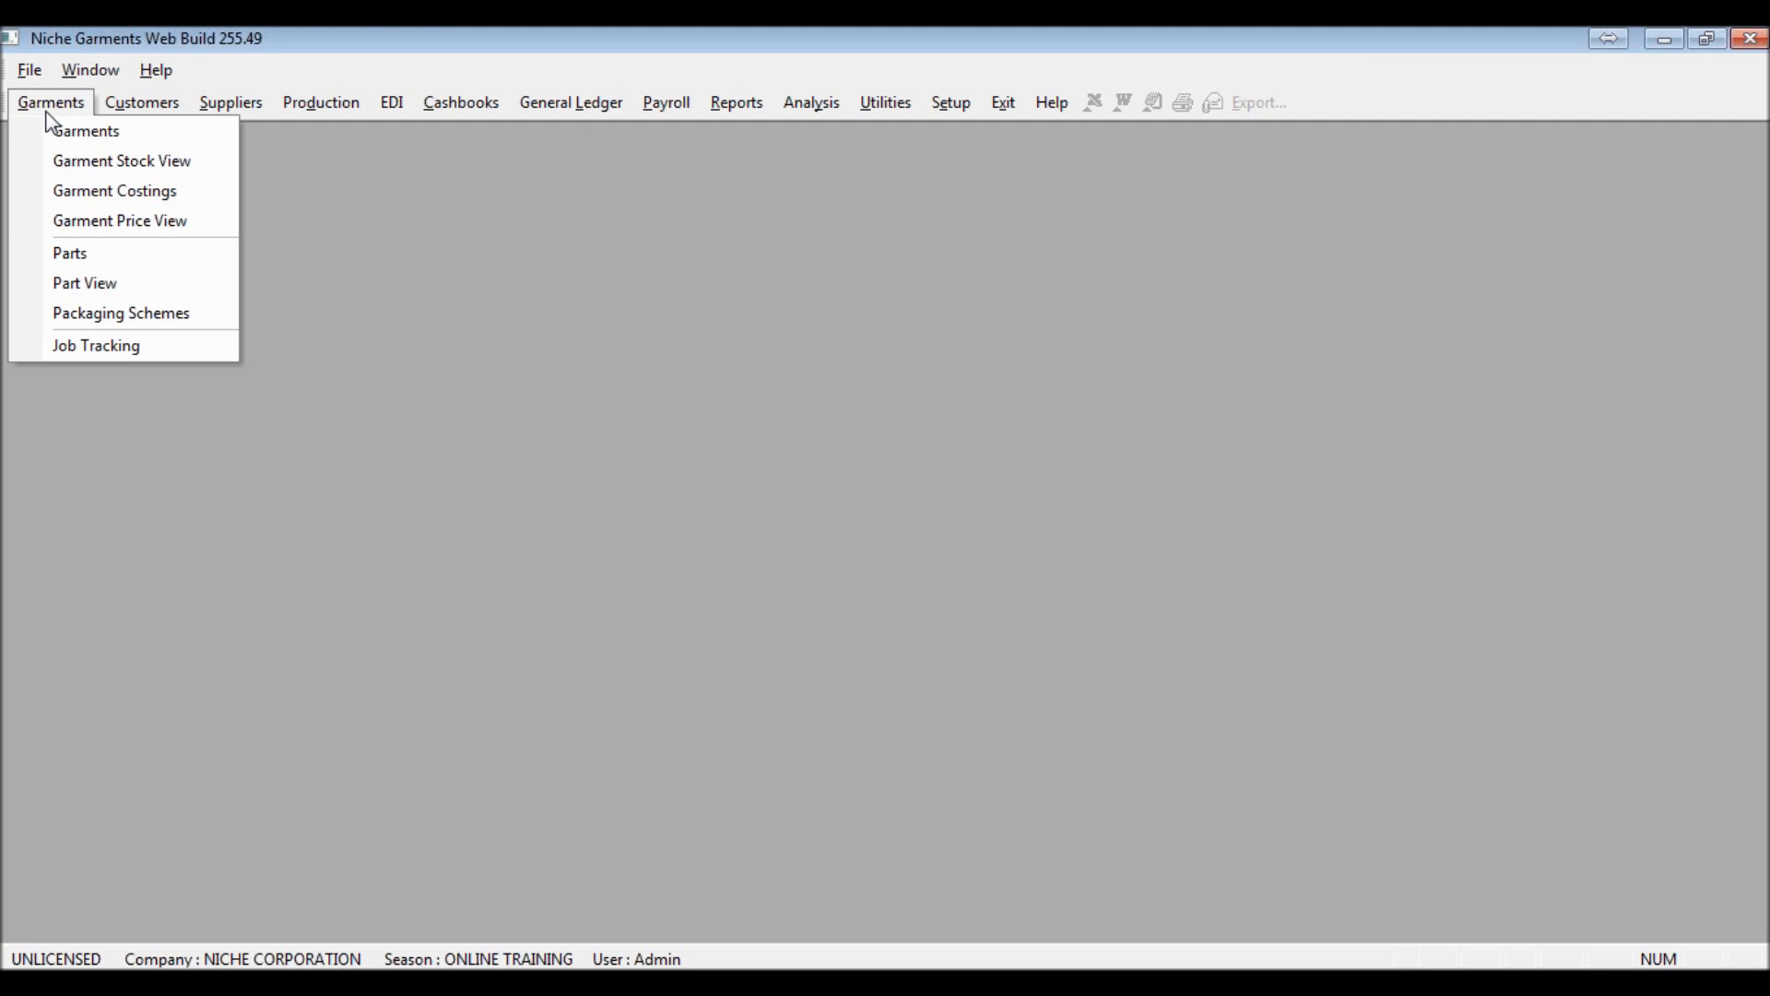
# Open the garment summary and start a new garment costing record
pyautogui.click(54, 129)
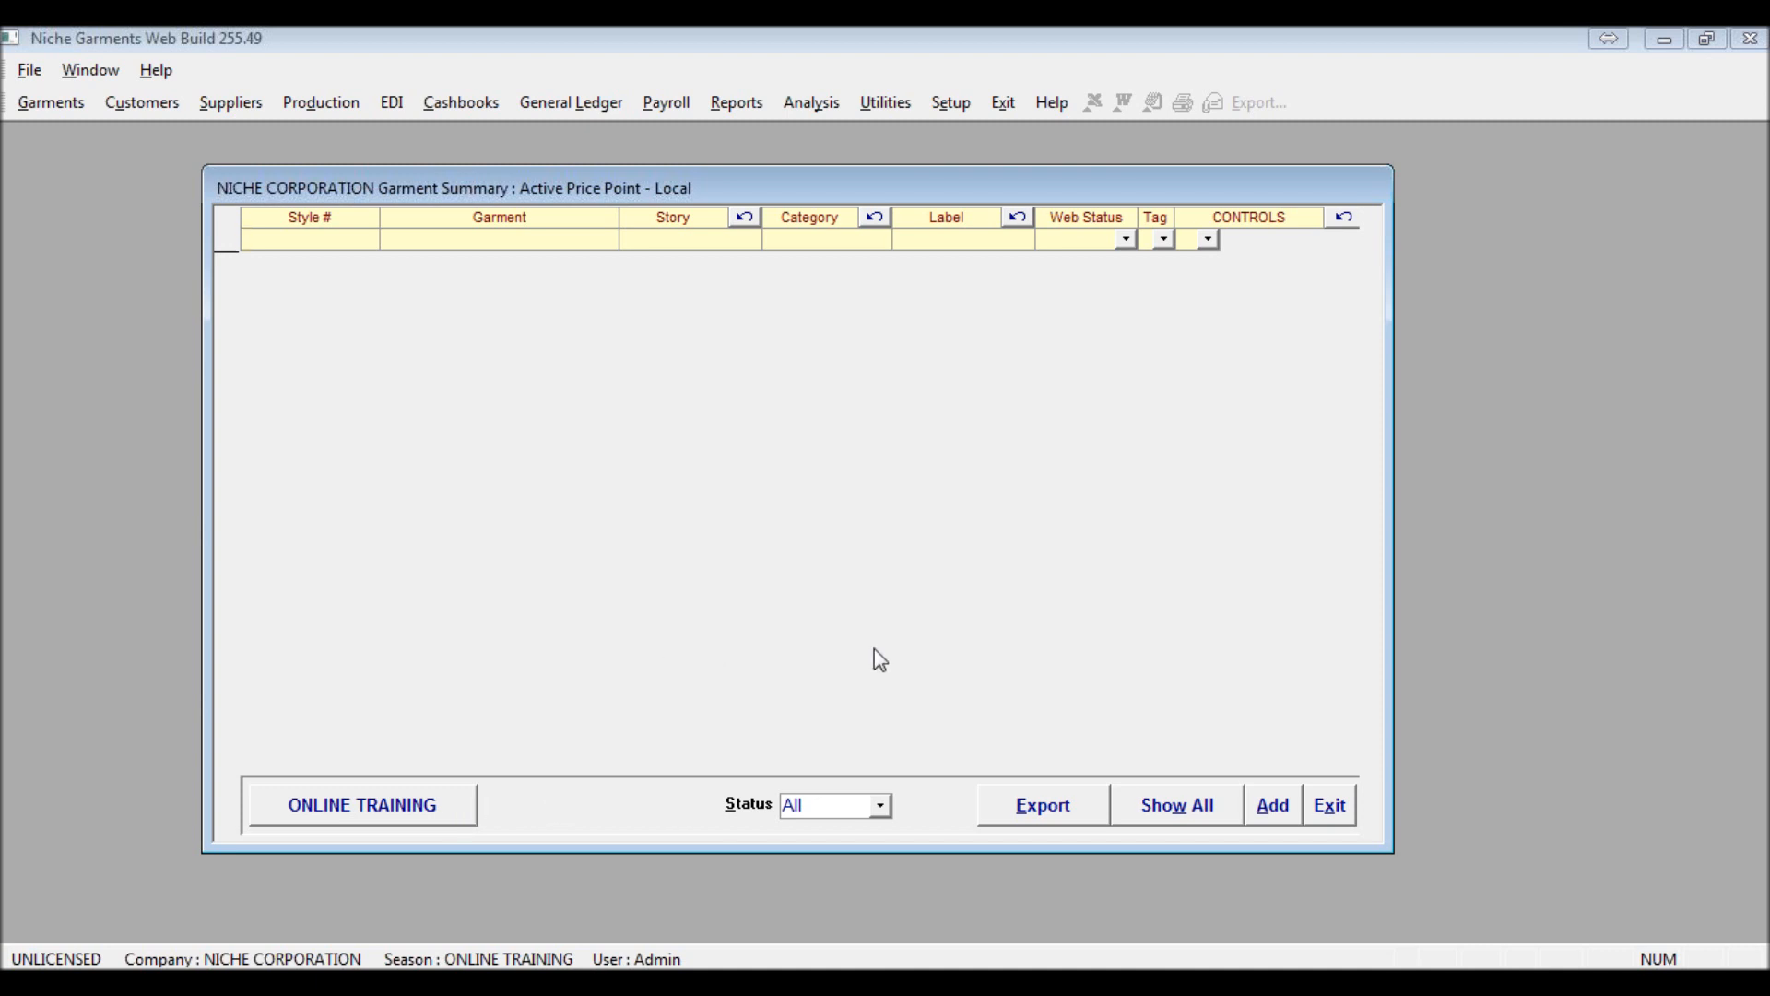
pyautogui.click(1277, 809)
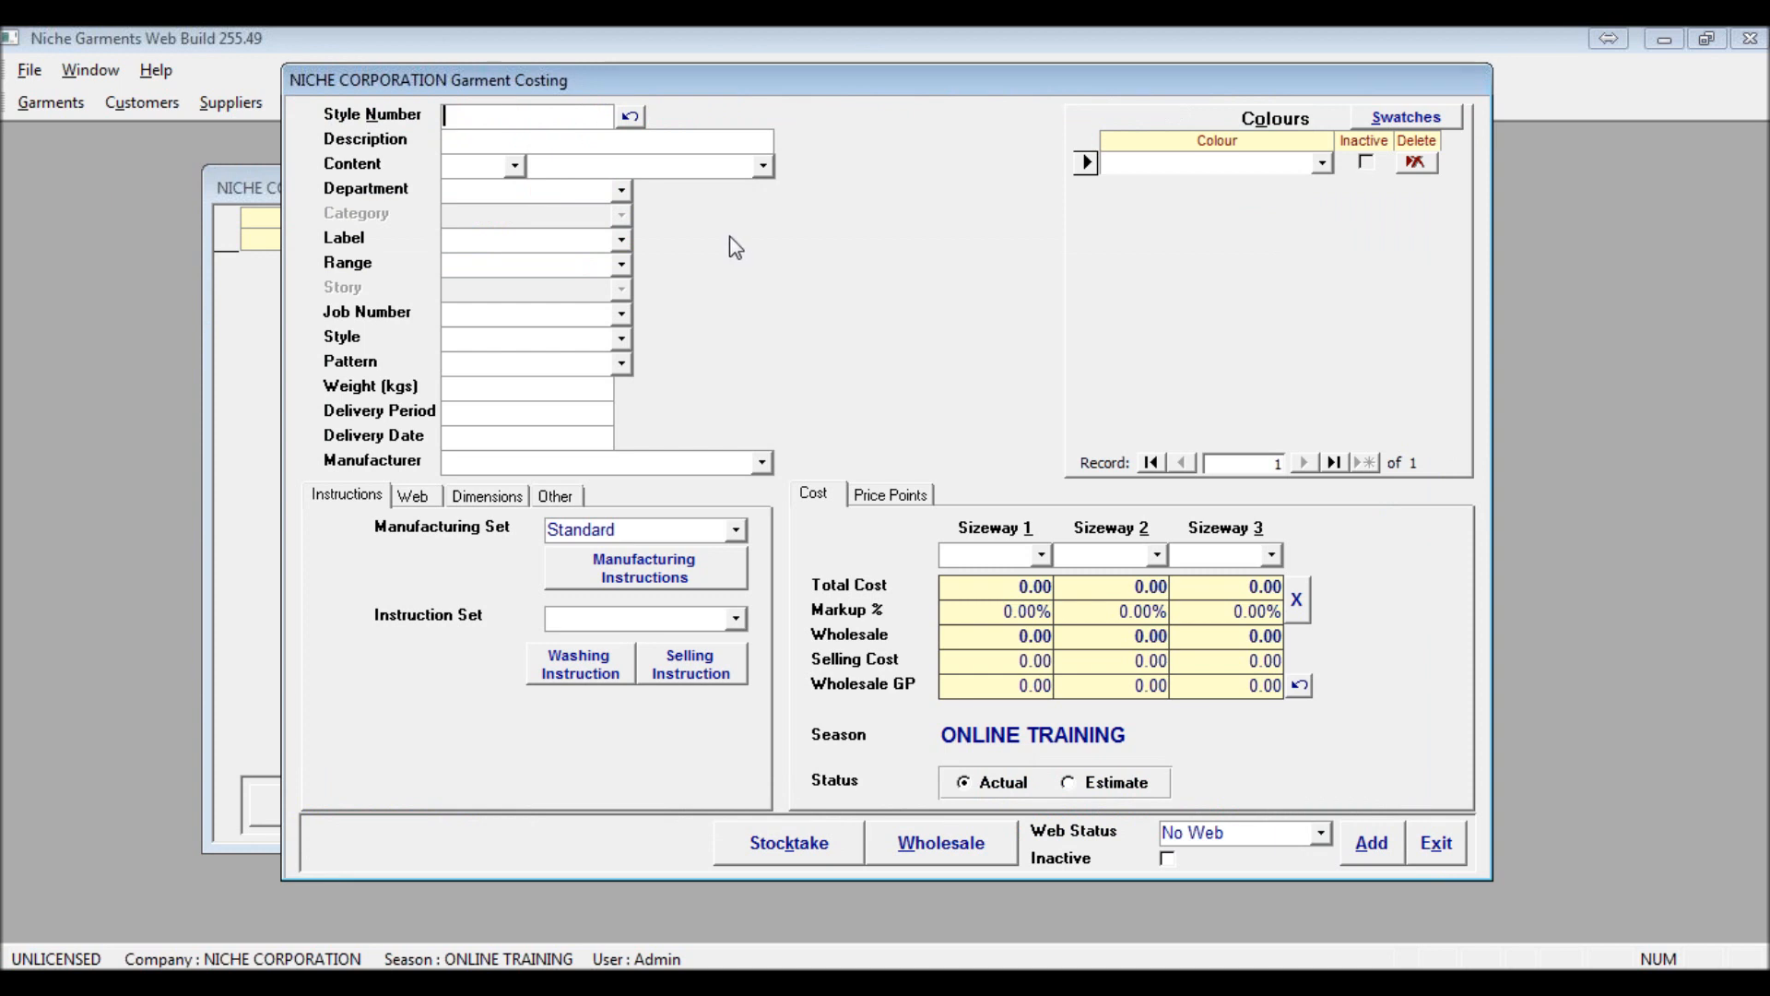
pyautogui.moveTo(695, 94); pyautogui.dragTo(564, 105)
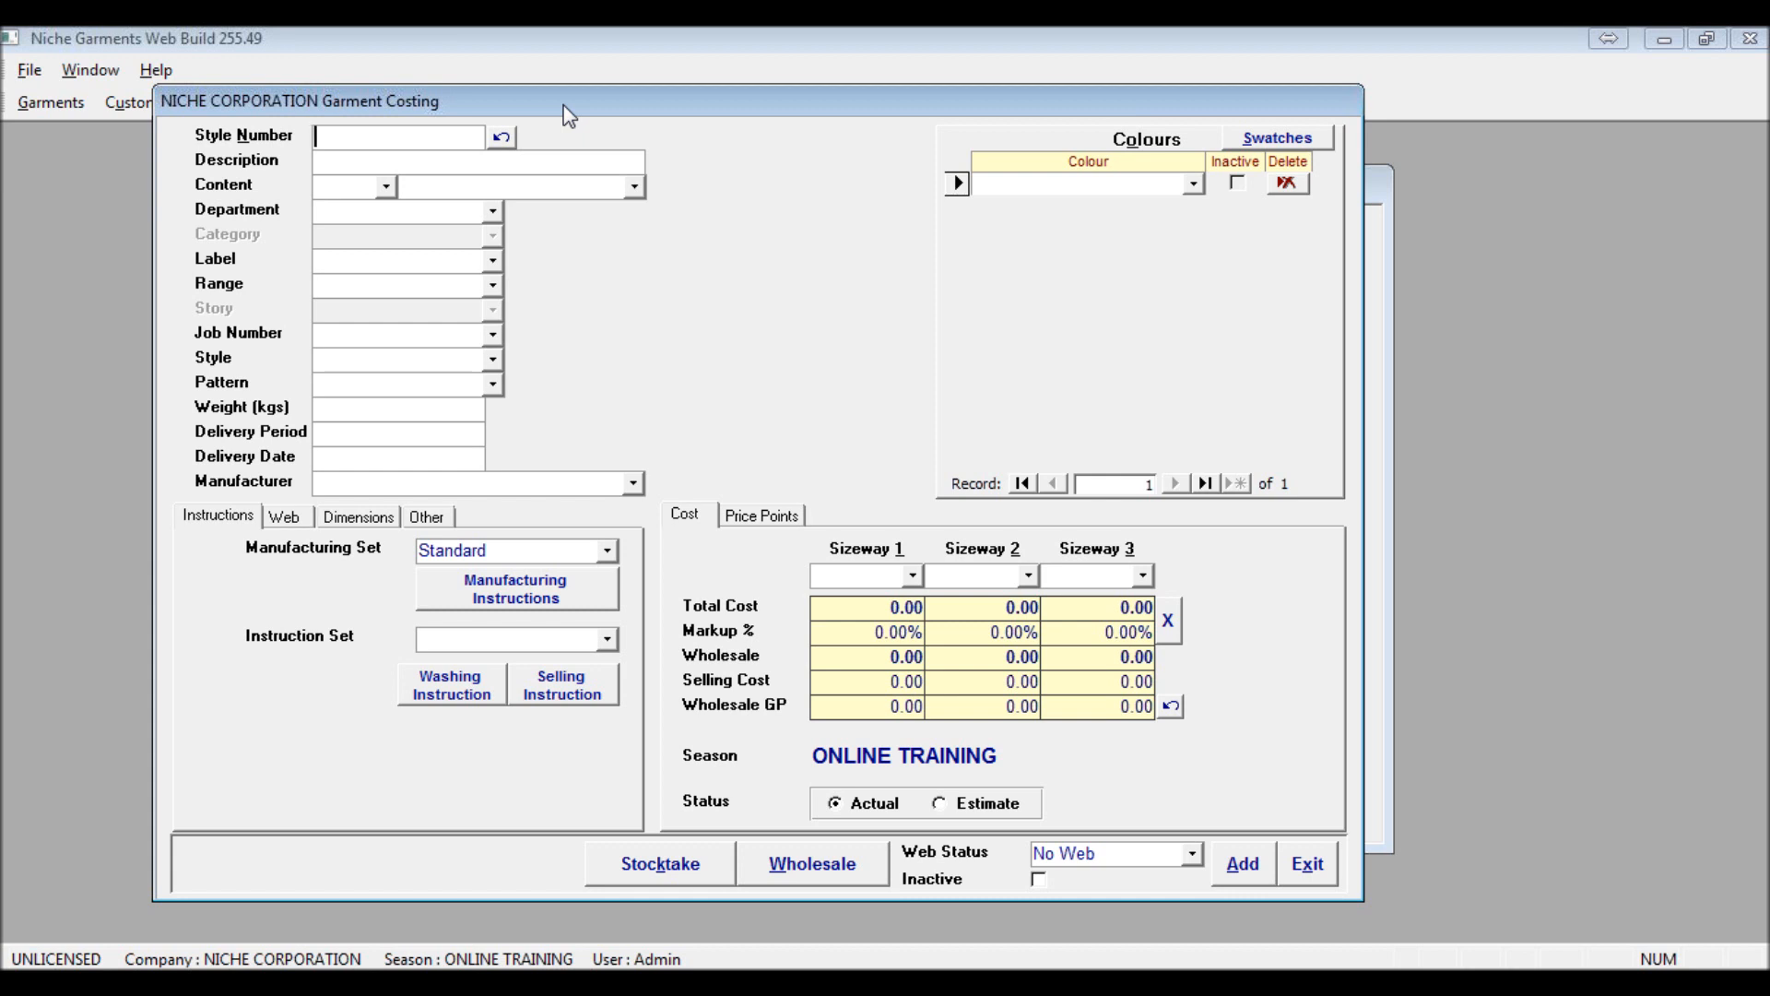
# Enter style number WS2208 and the description Moonlight Dress for the new garment
pyautogui.write('WS')
pyautogui.write('2220')
pyautogui.write('8')
pyautogui.click(370, 136)
pyautogui.press('BackSpace')
pyautogui.click(352, 163)
pyautogui.moveTo(328, 137); pyautogui.dragTo(314, 137)
pyautogui.click(353, 163)
pyautogui.write('Moonlight Dress')
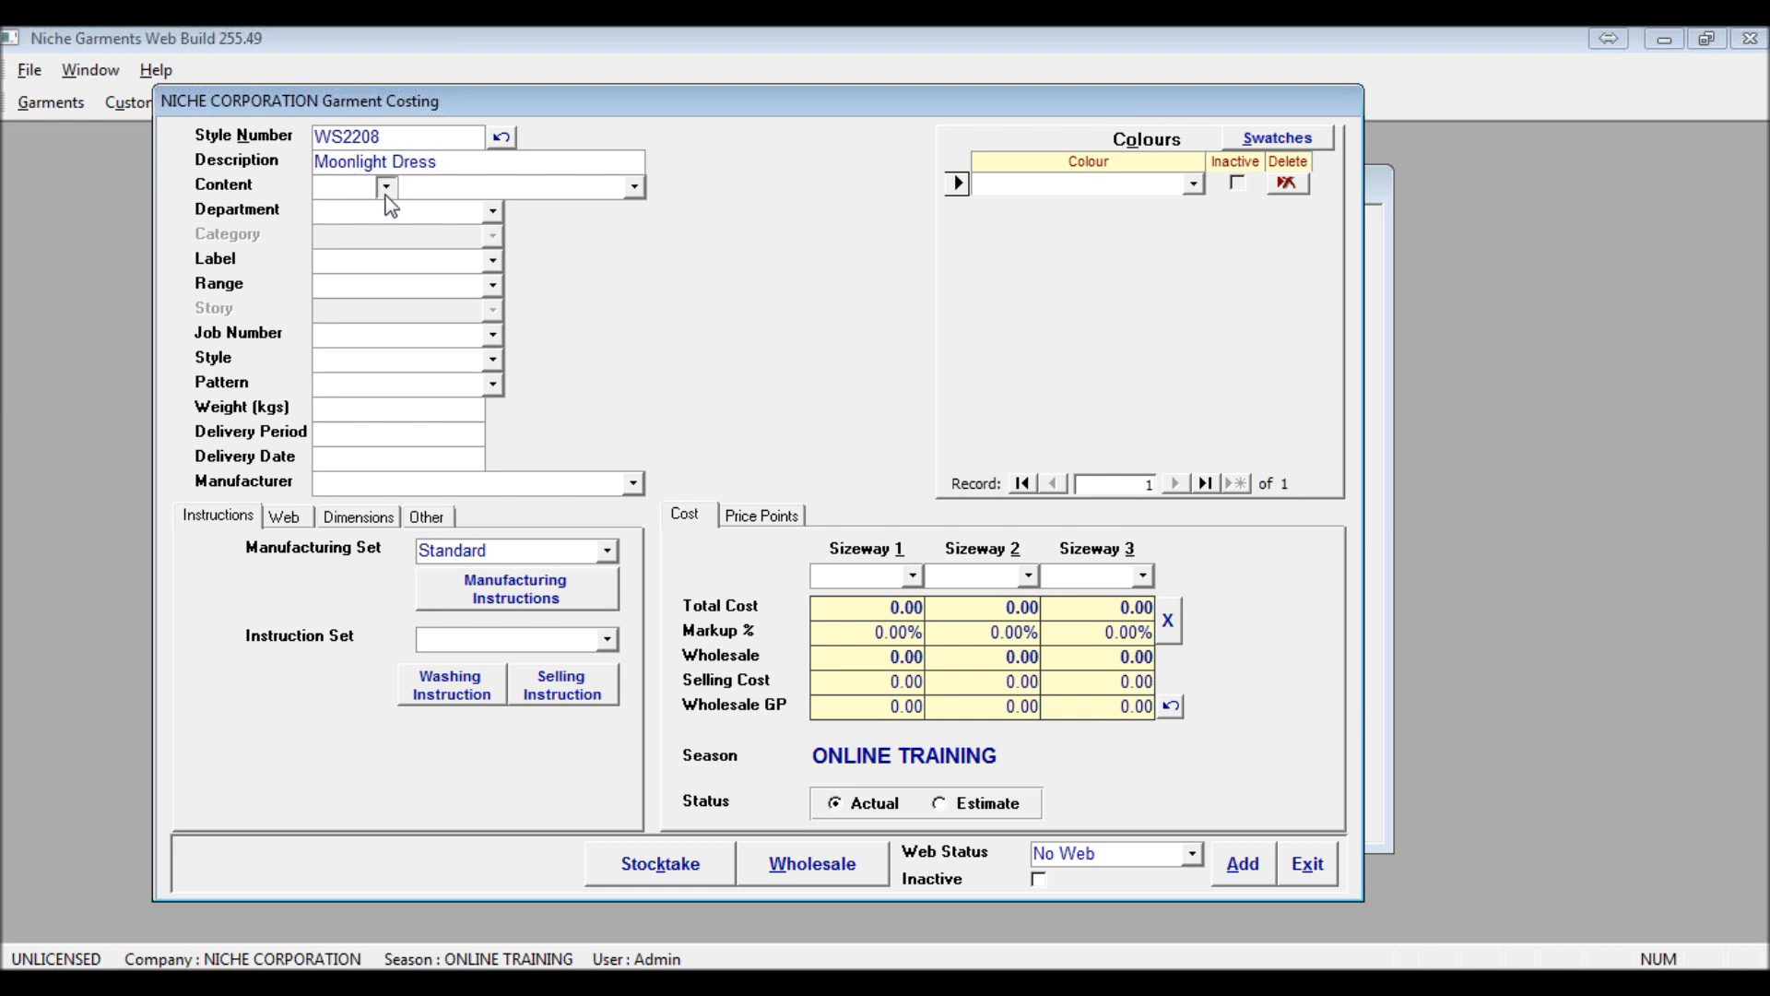
# Try to enter 1233 as the garment's content code, clear it and leave both content fields empty
pyautogui.click(386, 188)
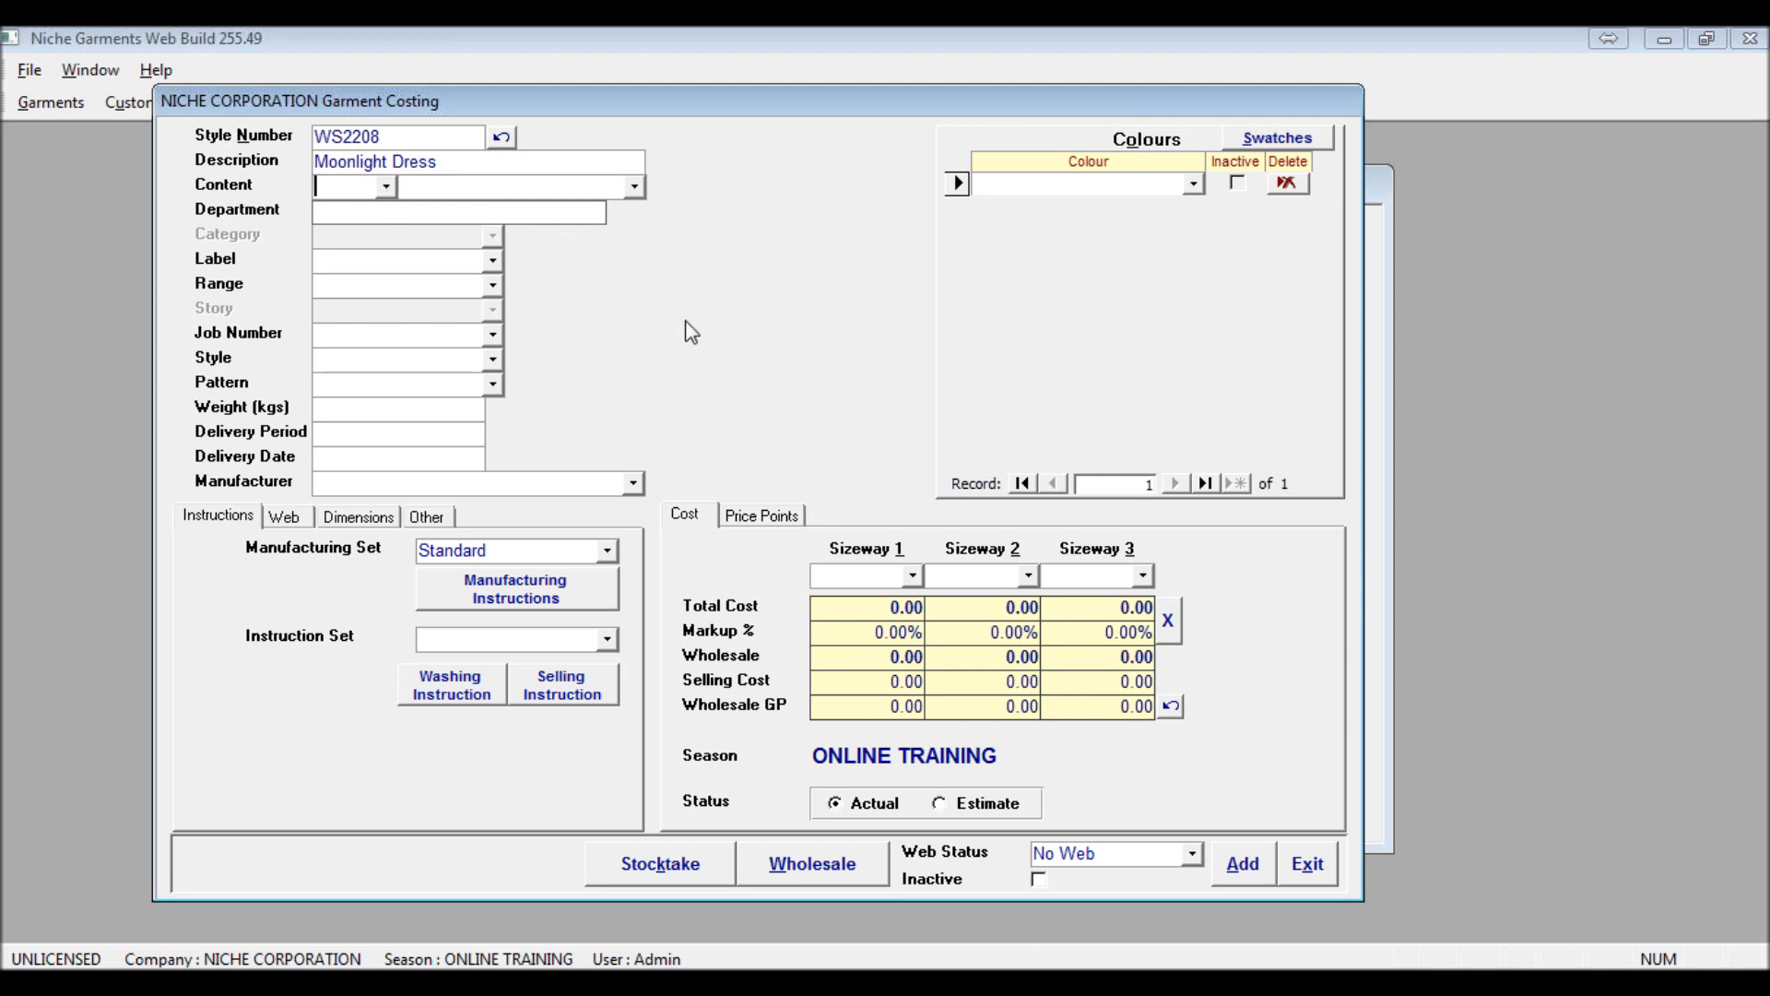
pyautogui.click(700, 279)
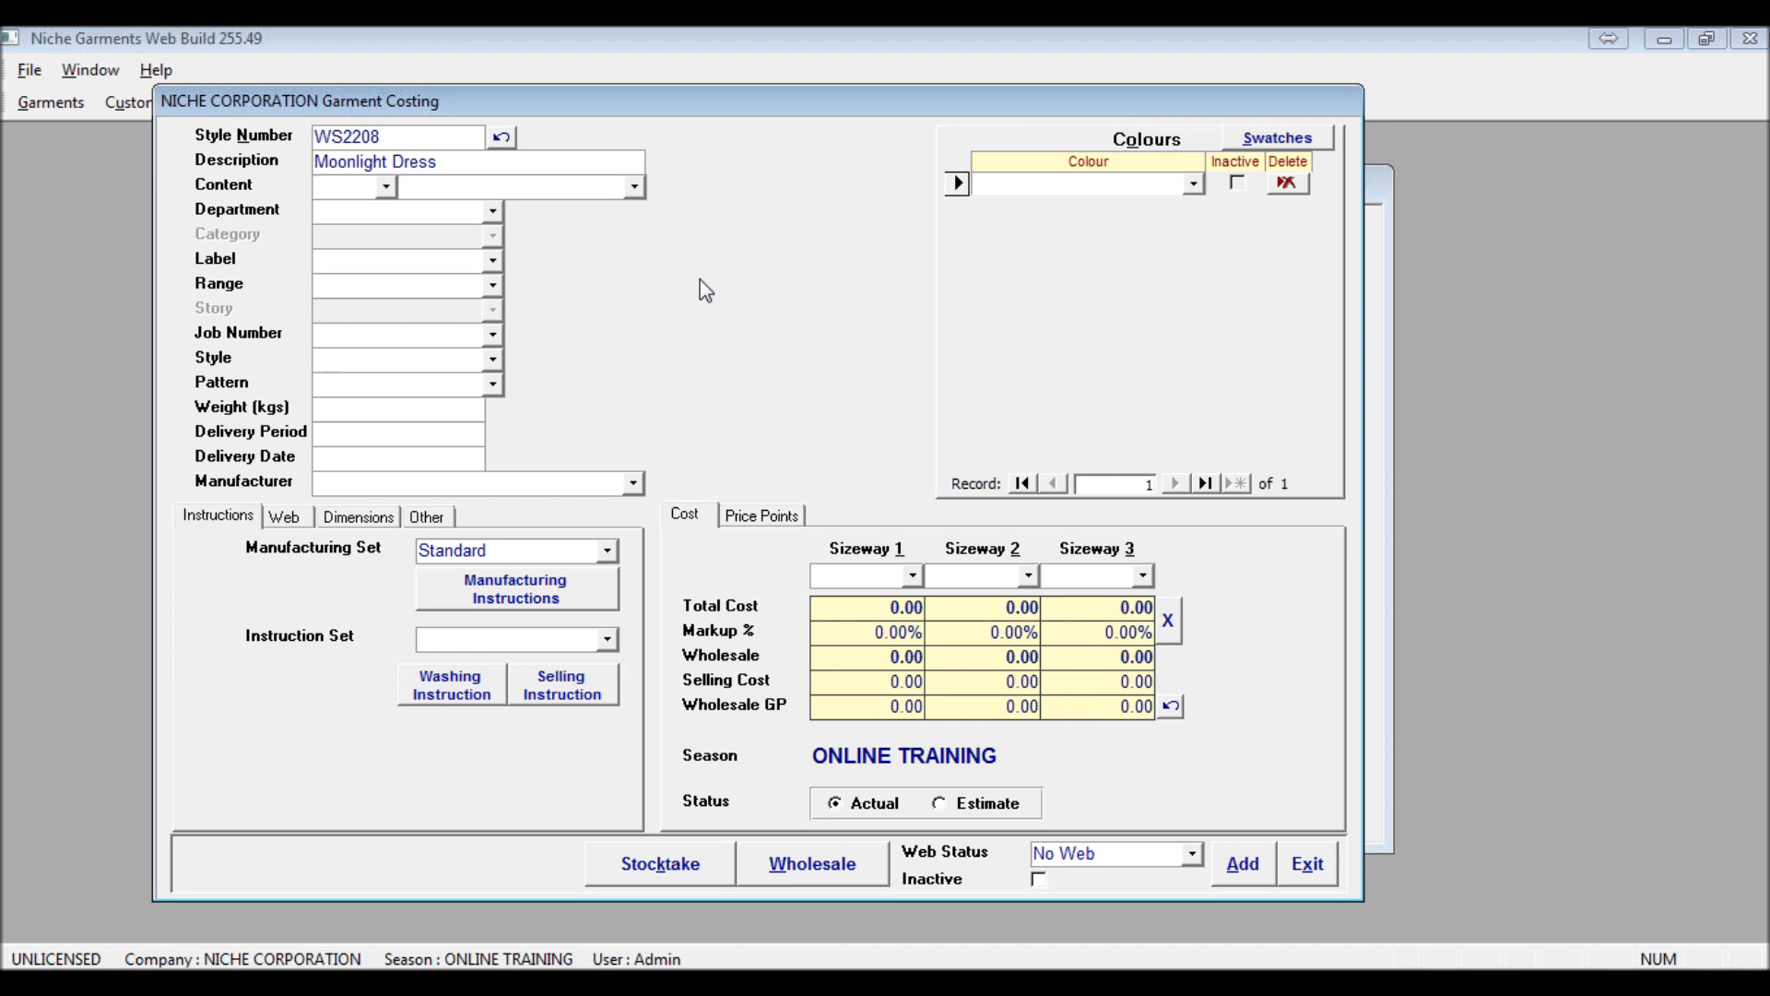
pyautogui.write('1233')
pyautogui.press('Tab')
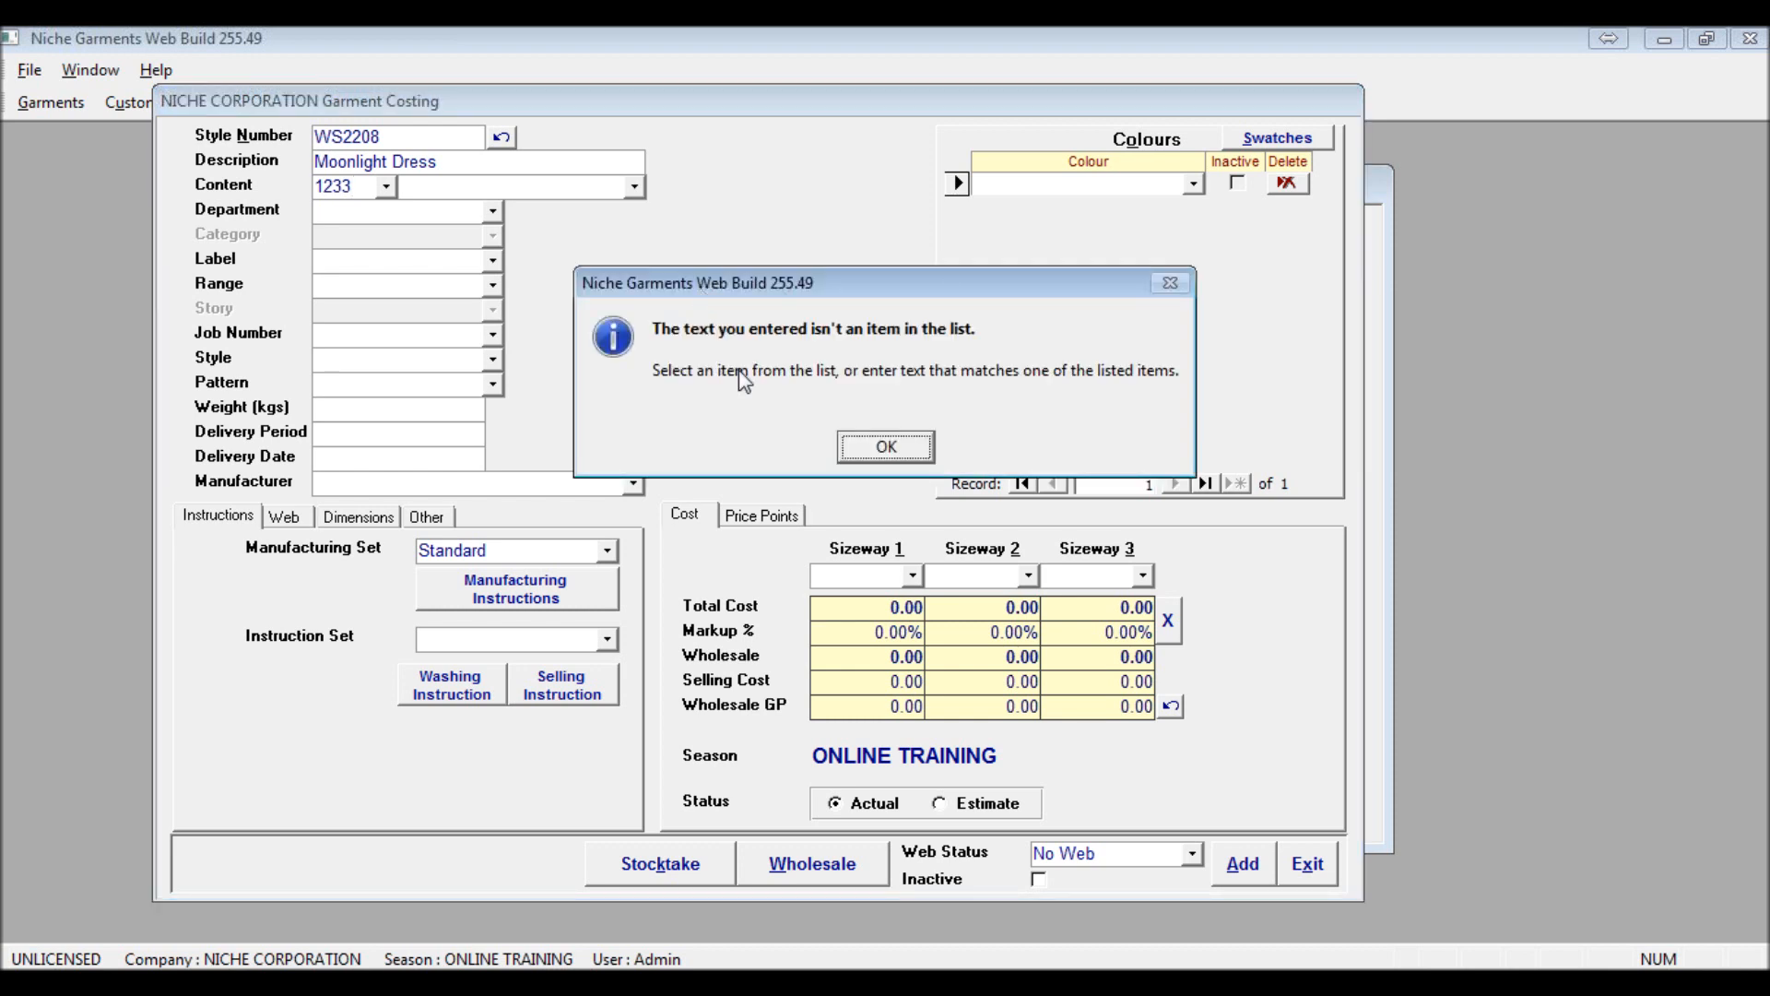
pyautogui.click(888, 447)
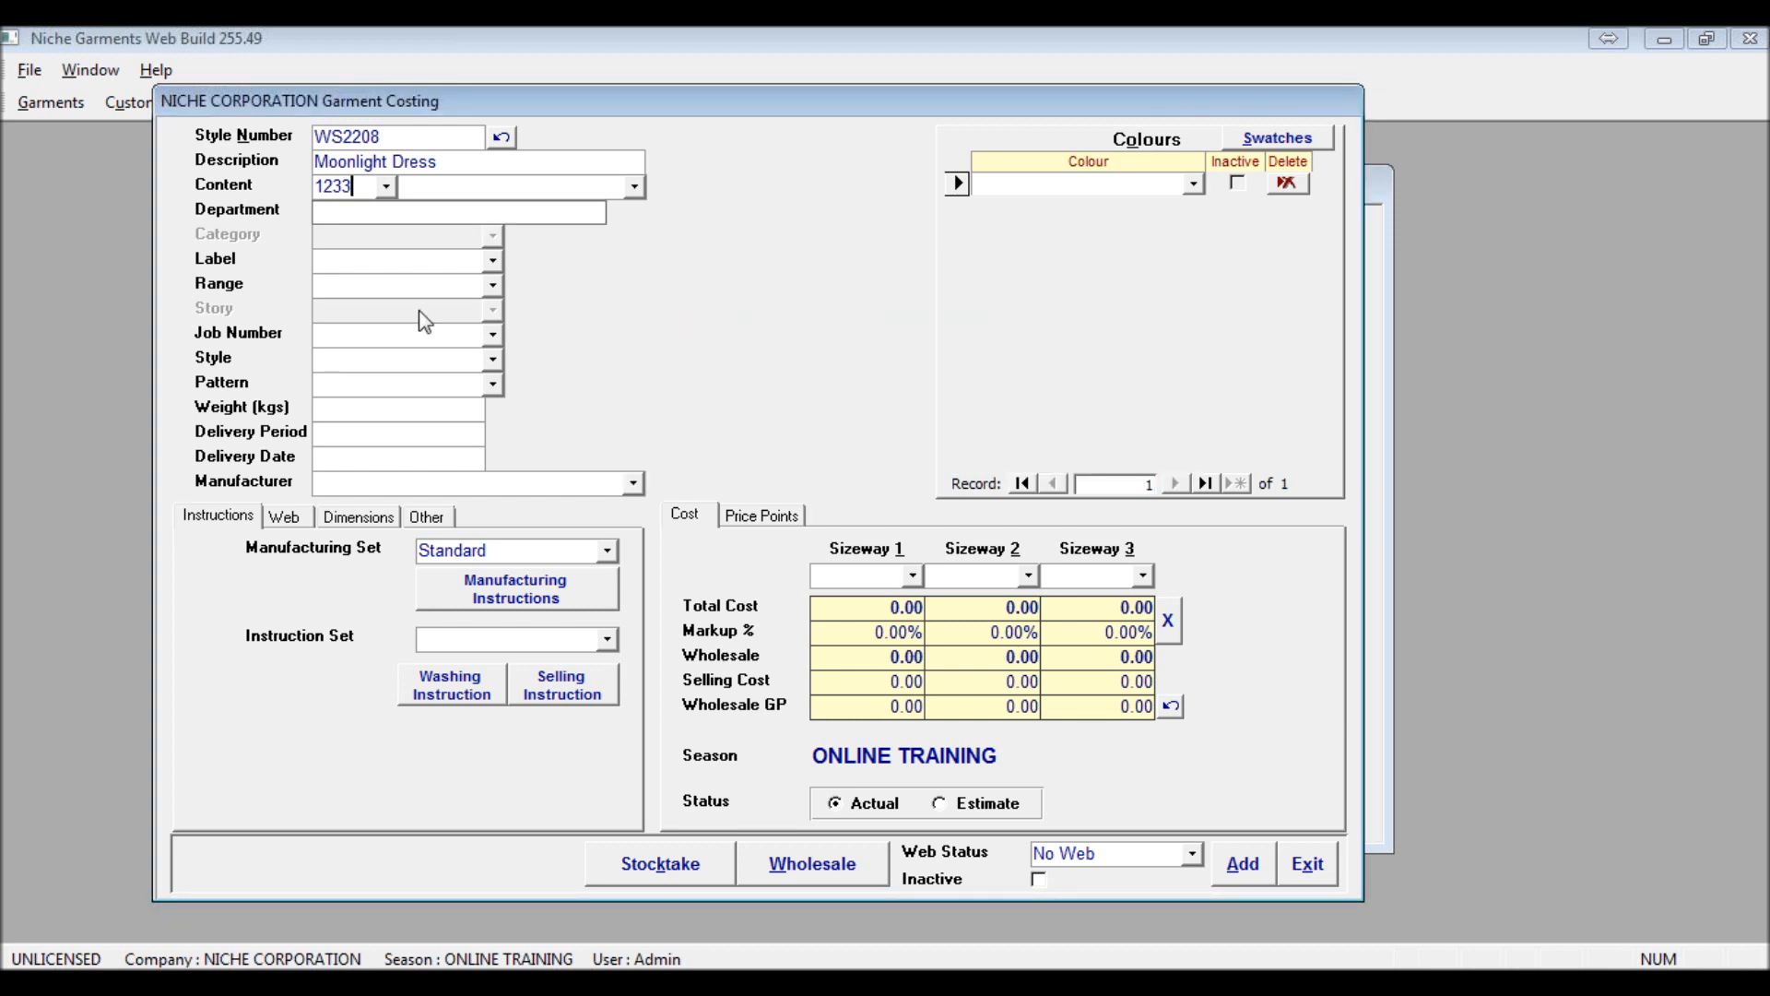
pyautogui.press('BackSpace')
pyautogui.press('BackSpace')
pyautogui.press('BackSpace')
pyautogui.press('BackSpace')
pyautogui.click(386, 185)
pyautogui.click(635, 189)
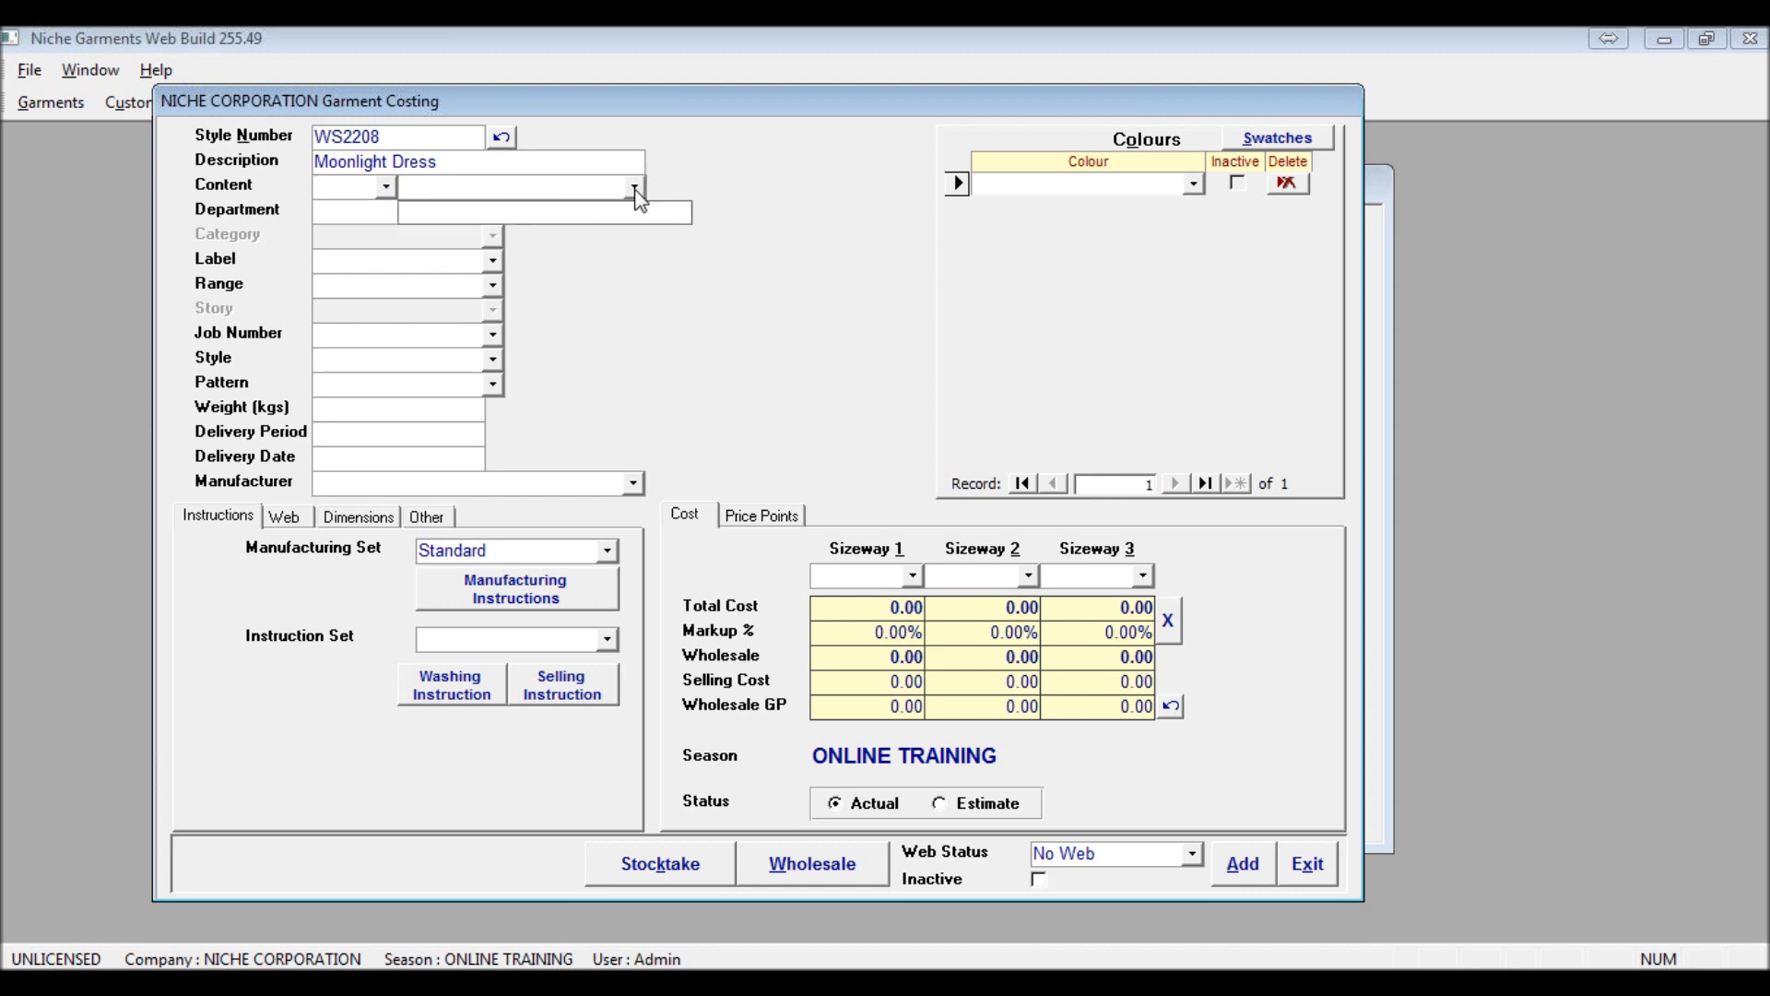
pyautogui.click(654, 268)
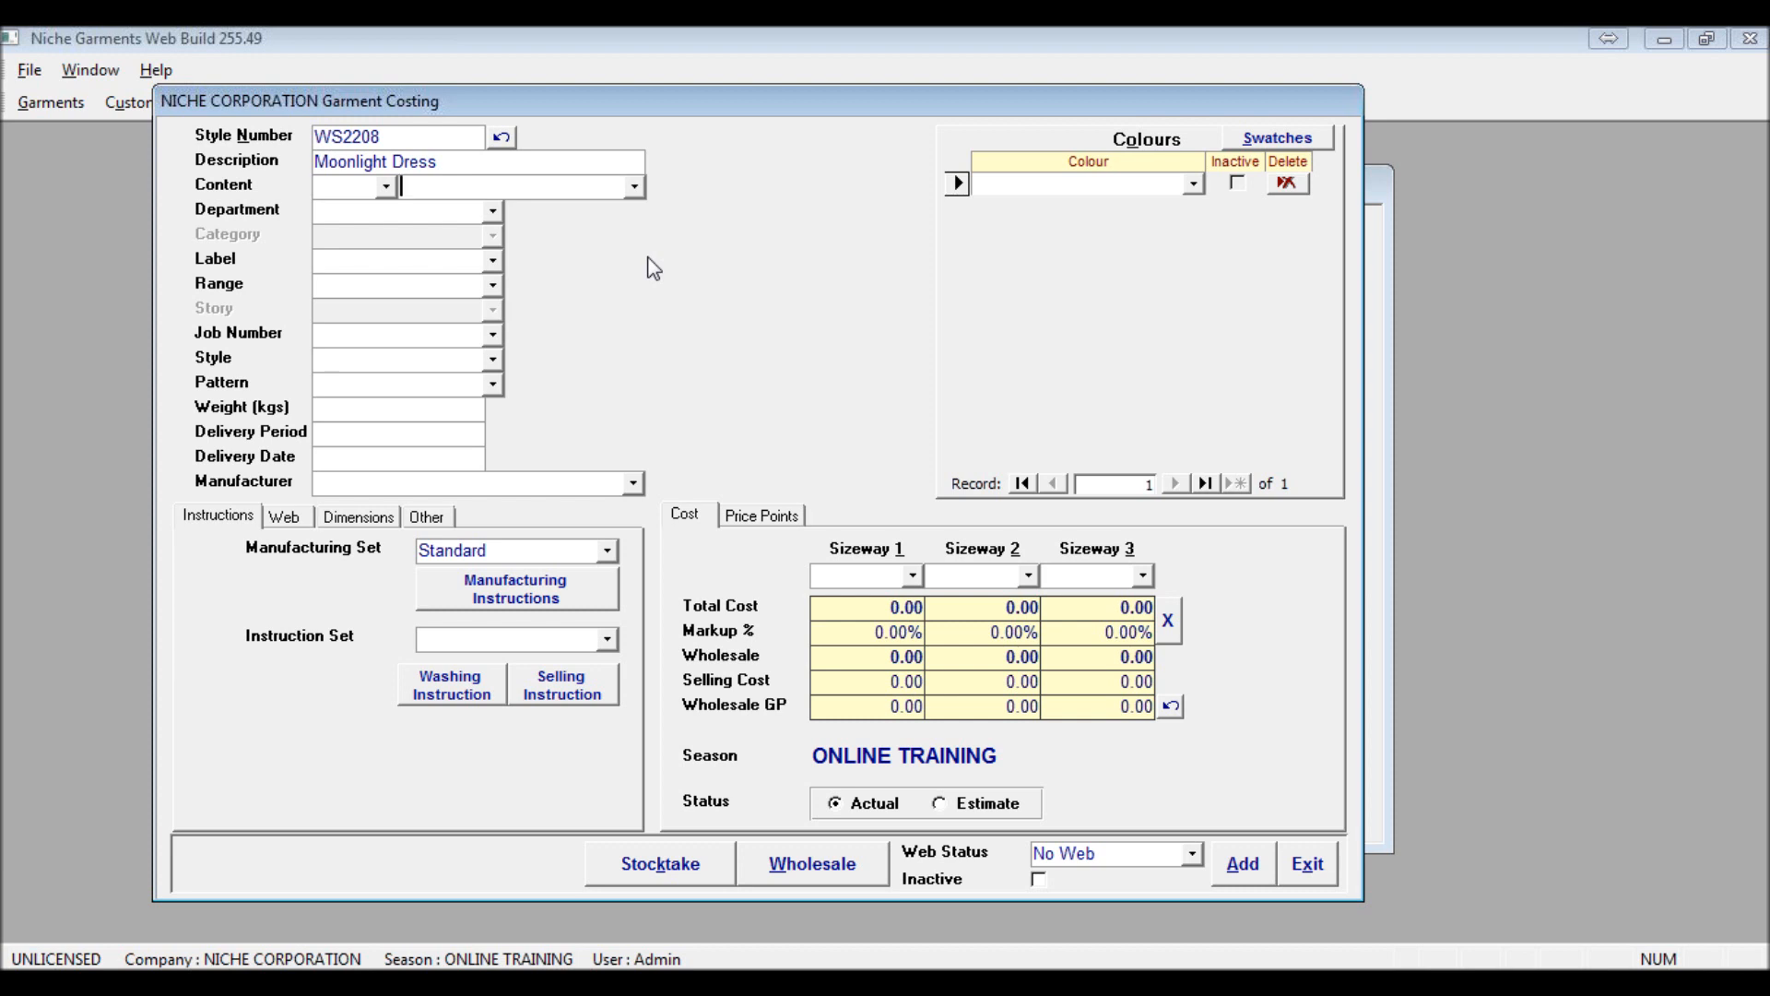
# Set the garment's department to Dress
pyautogui.click(443, 217)
pyautogui.click(470, 208)
pyautogui.write('Dress')
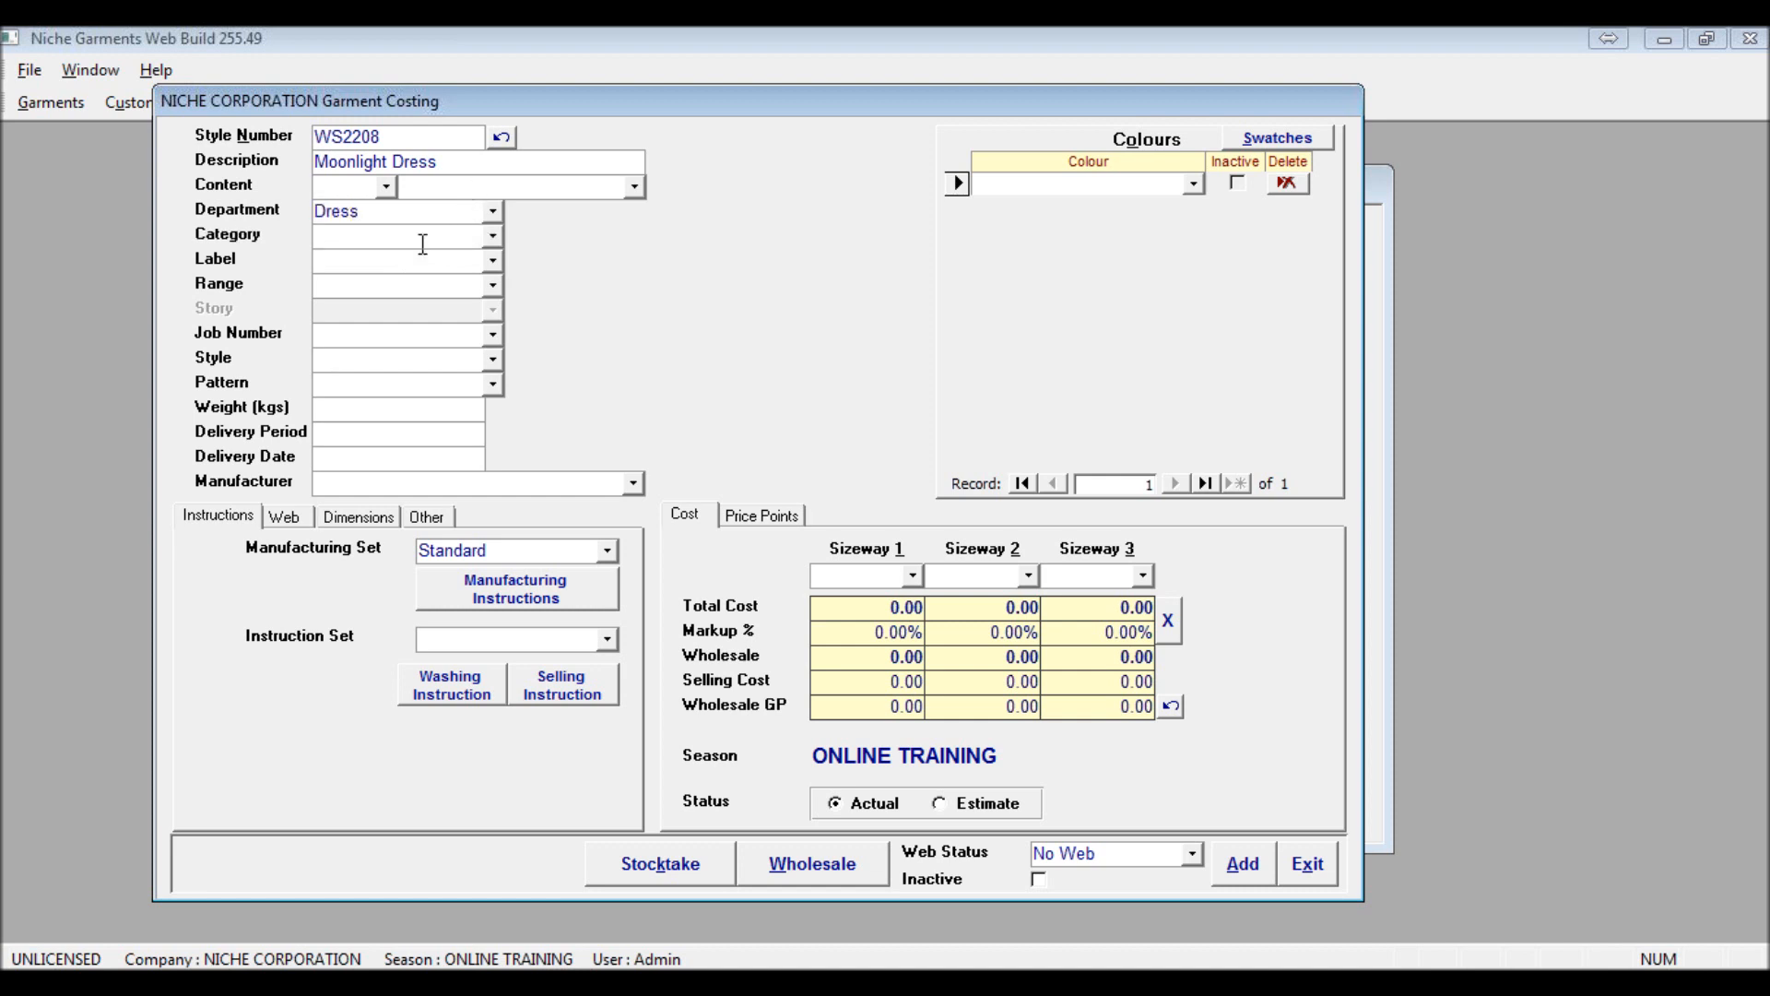
# Set the garment's category to Sun Dress and add it to the list as a new category
pyautogui.click(493, 241)
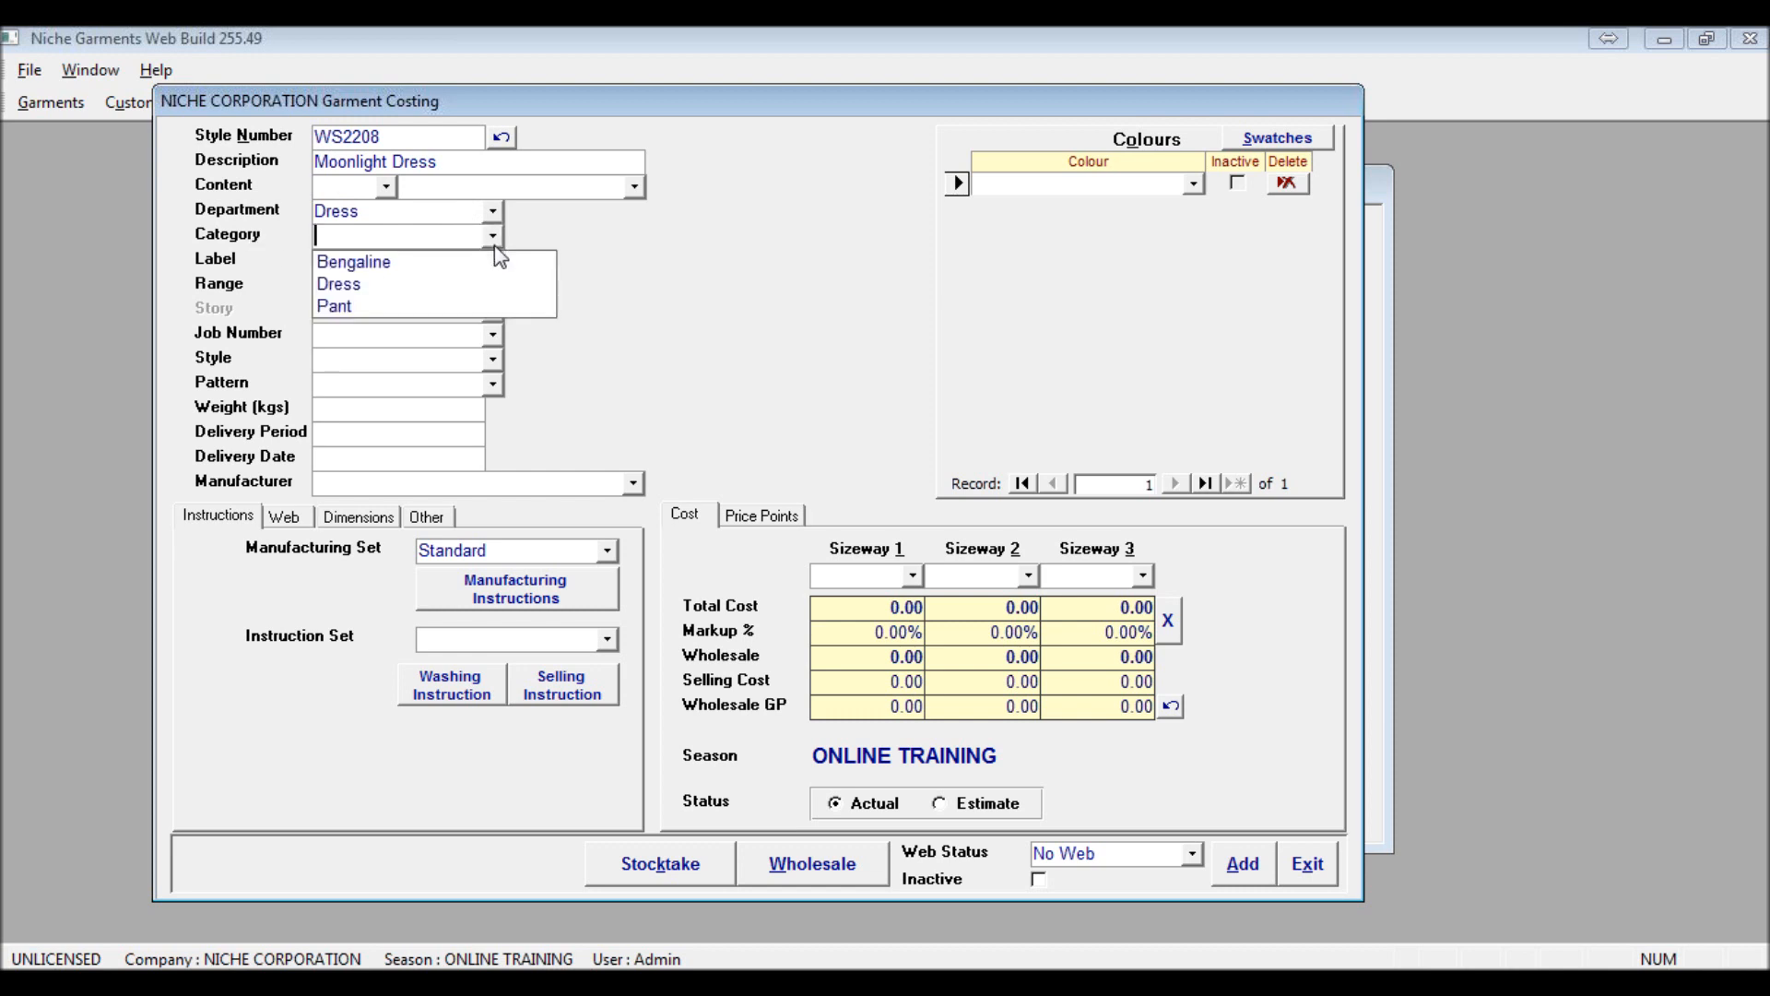
pyautogui.click(446, 271)
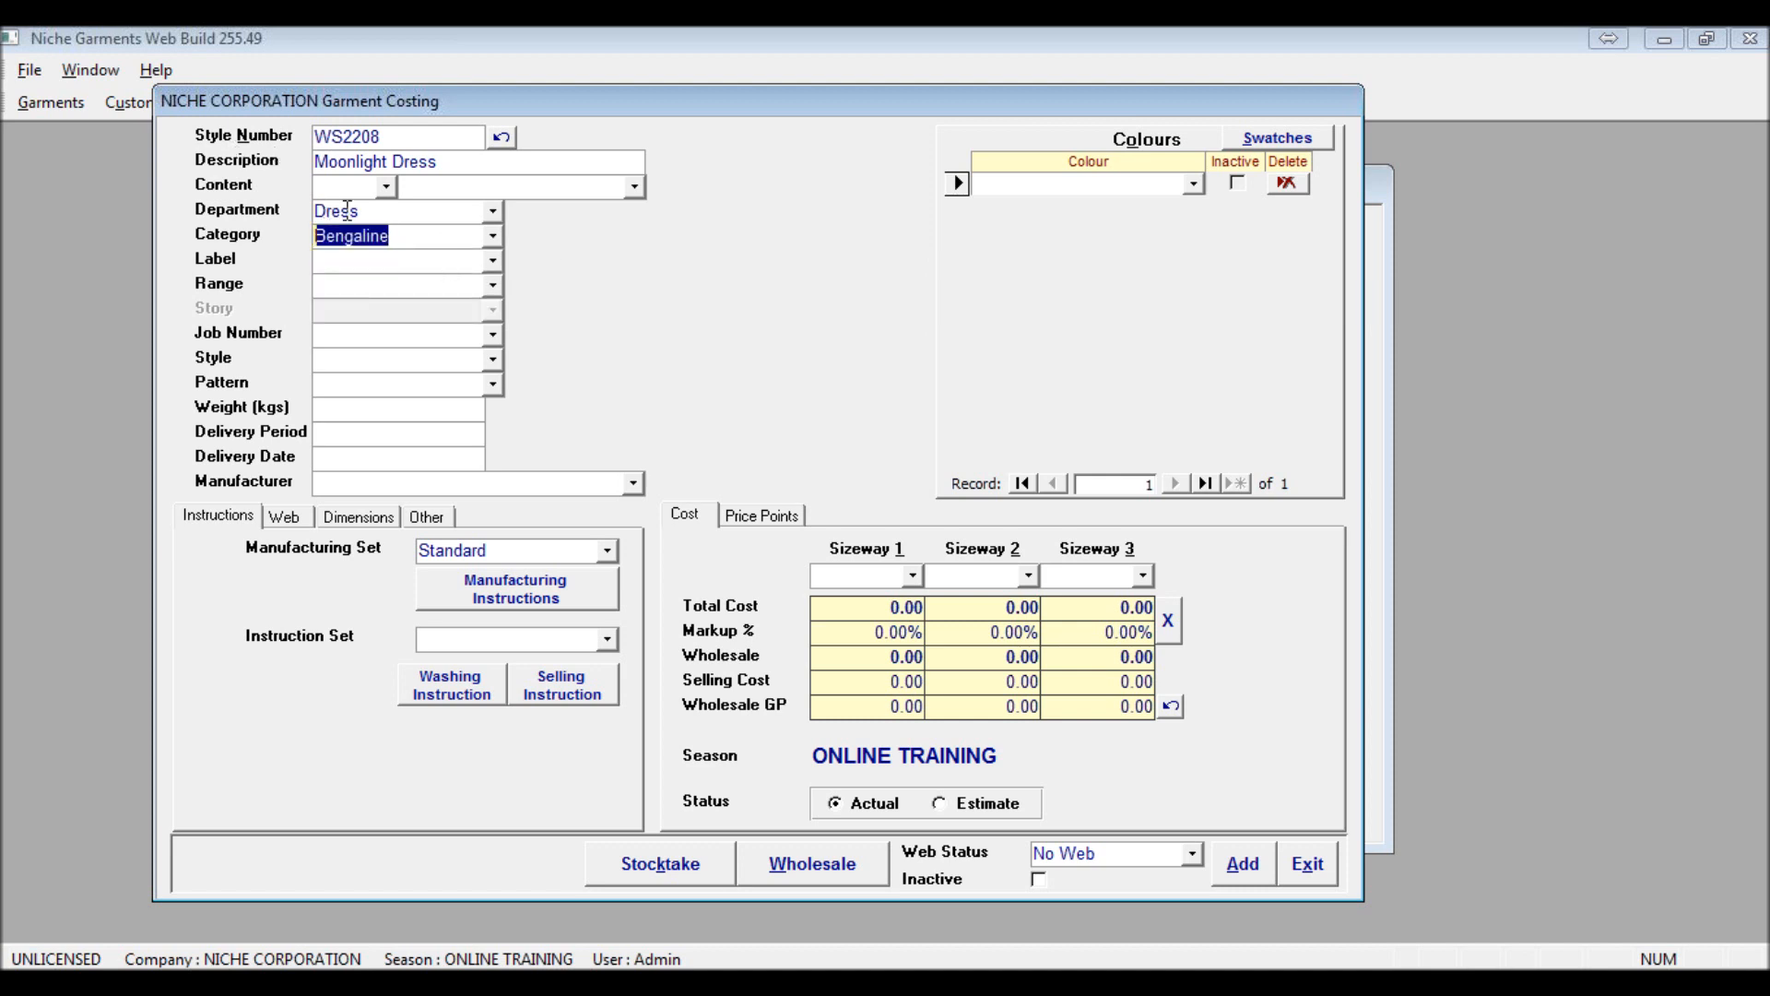
pyautogui.click(493, 237)
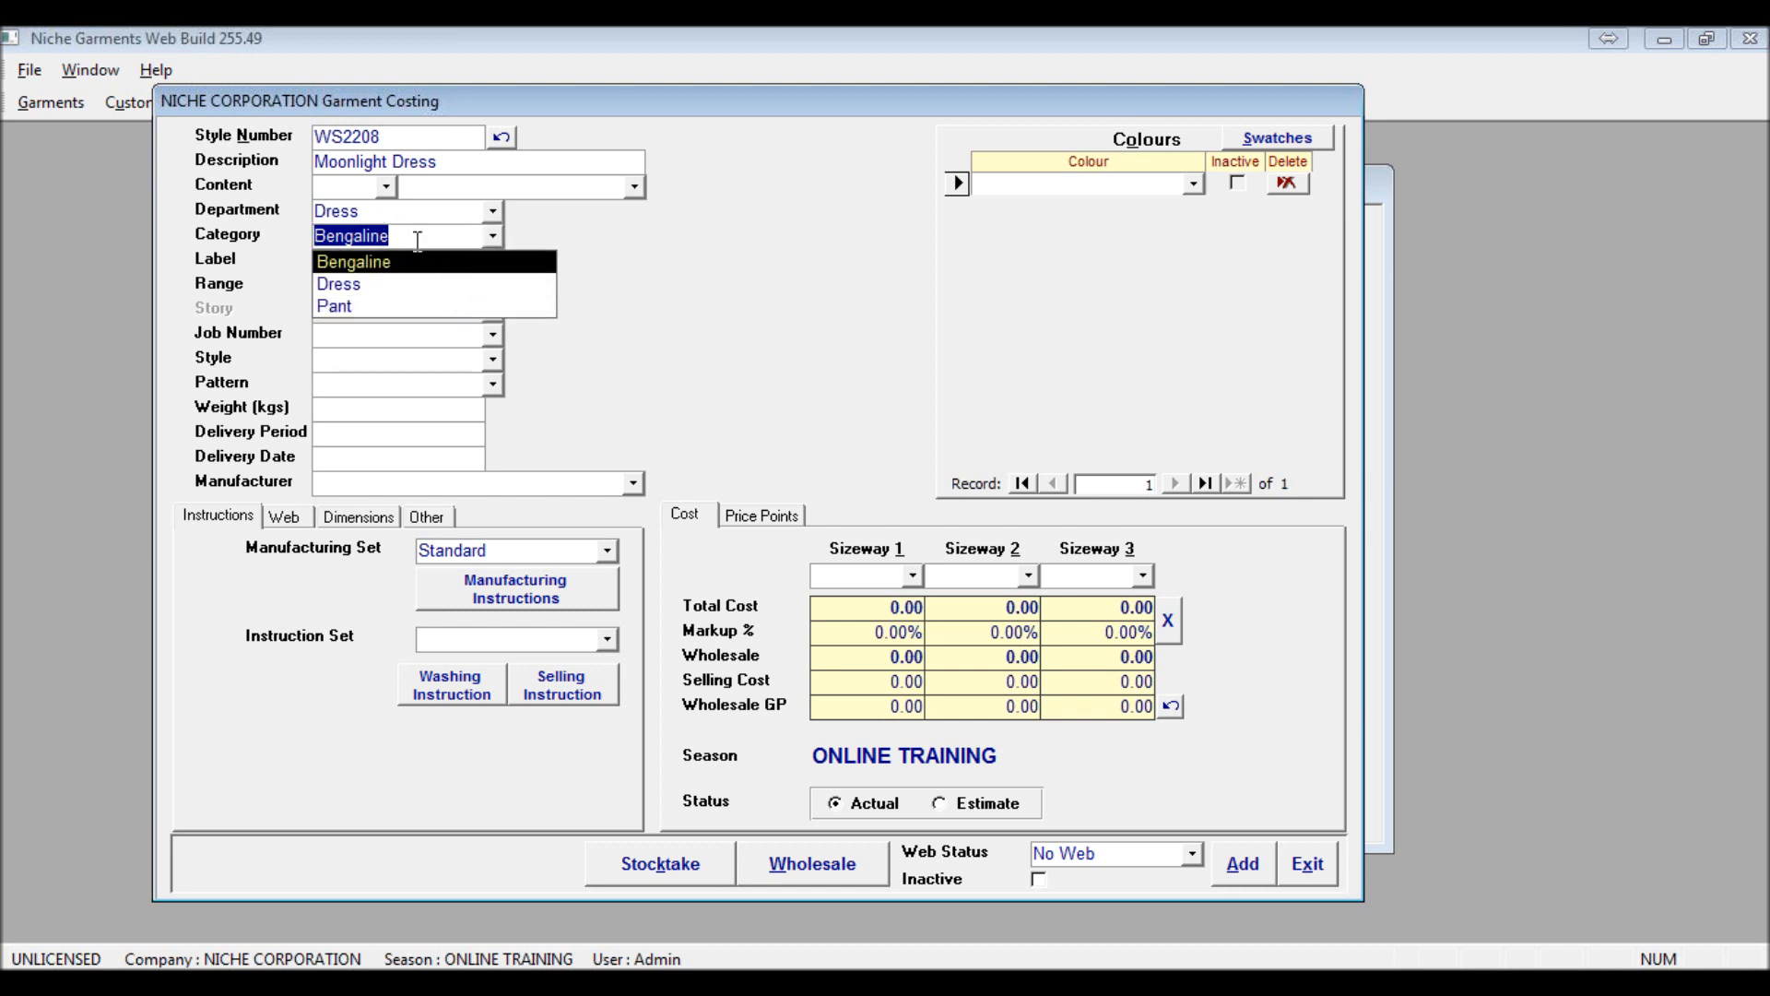
pyautogui.write('Sun')
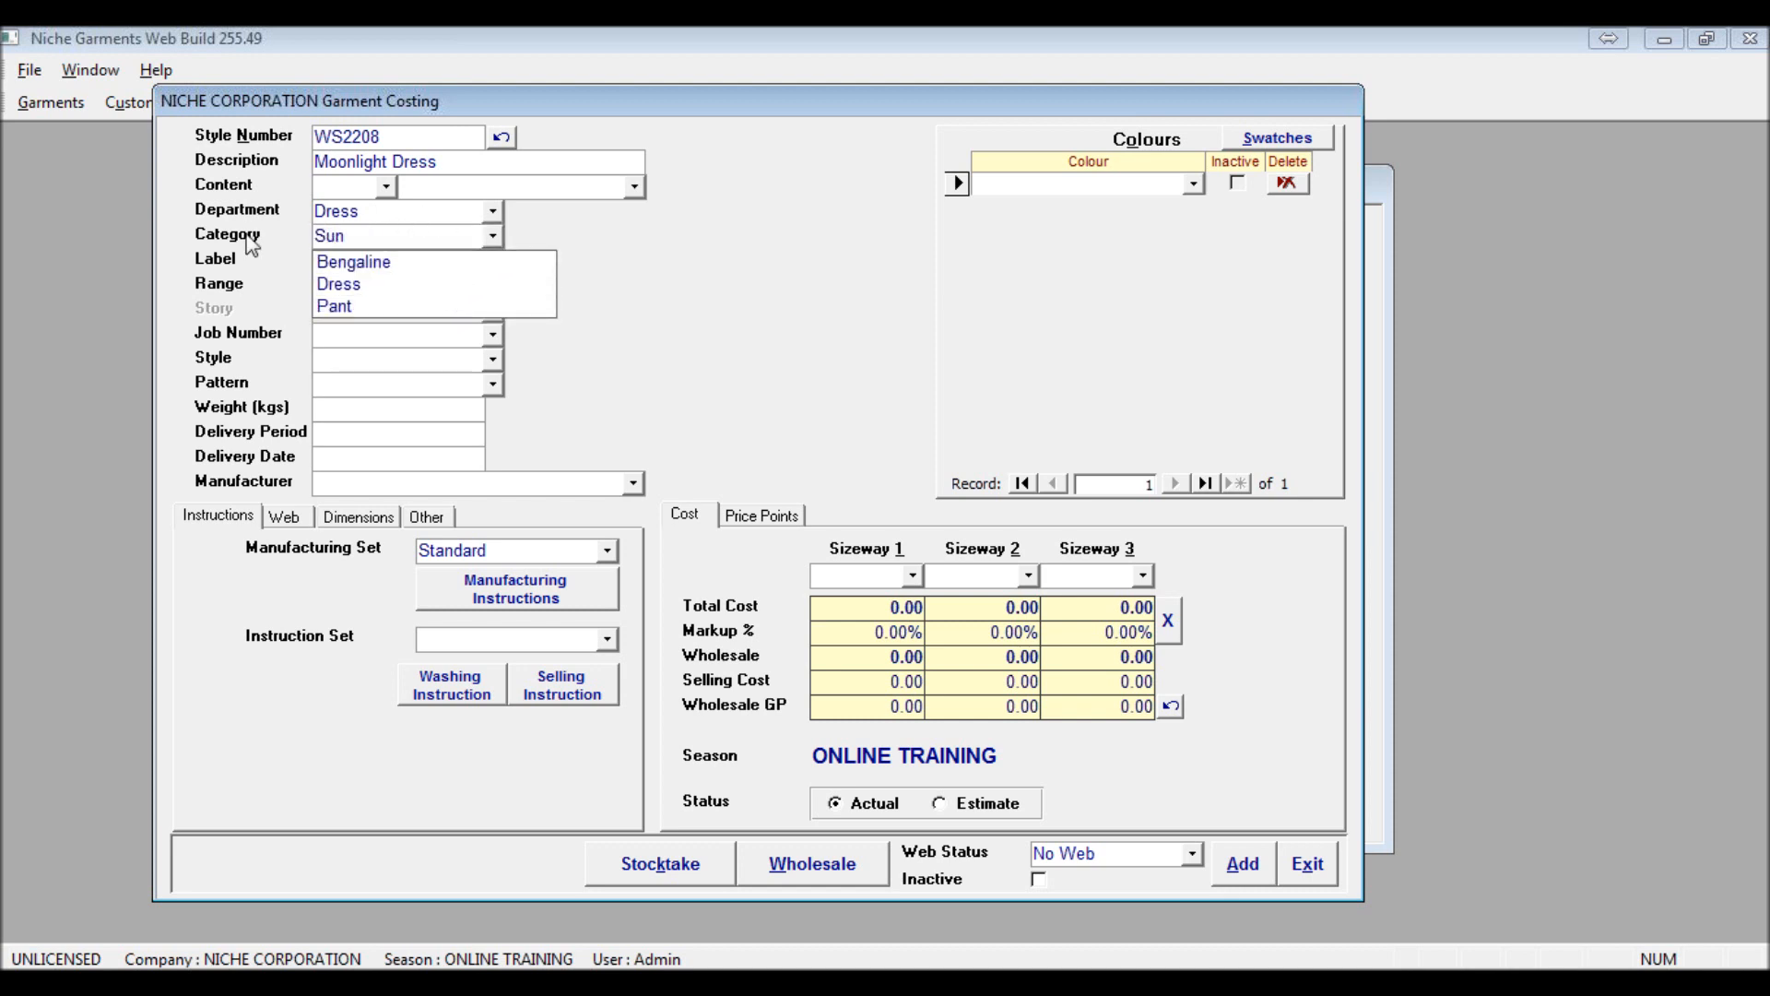
pyautogui.write(' Dree')
pyautogui.write('ss')
pyautogui.press('Tab')
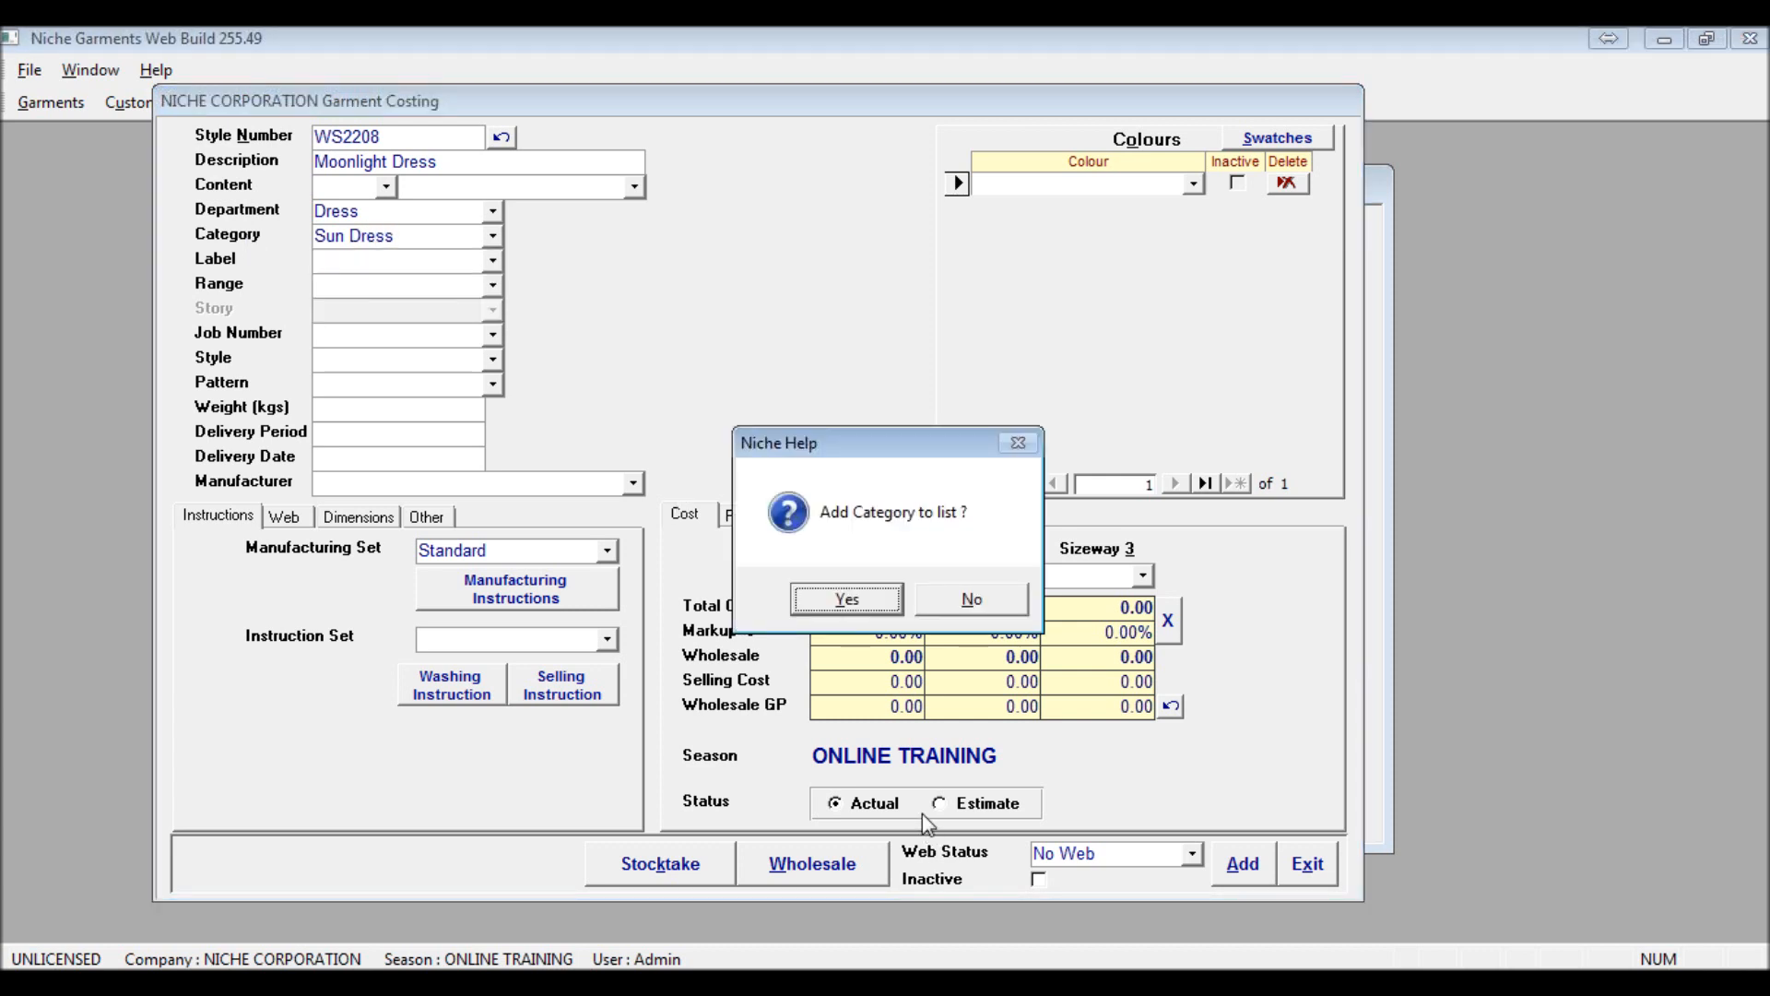
pyautogui.press('Return')
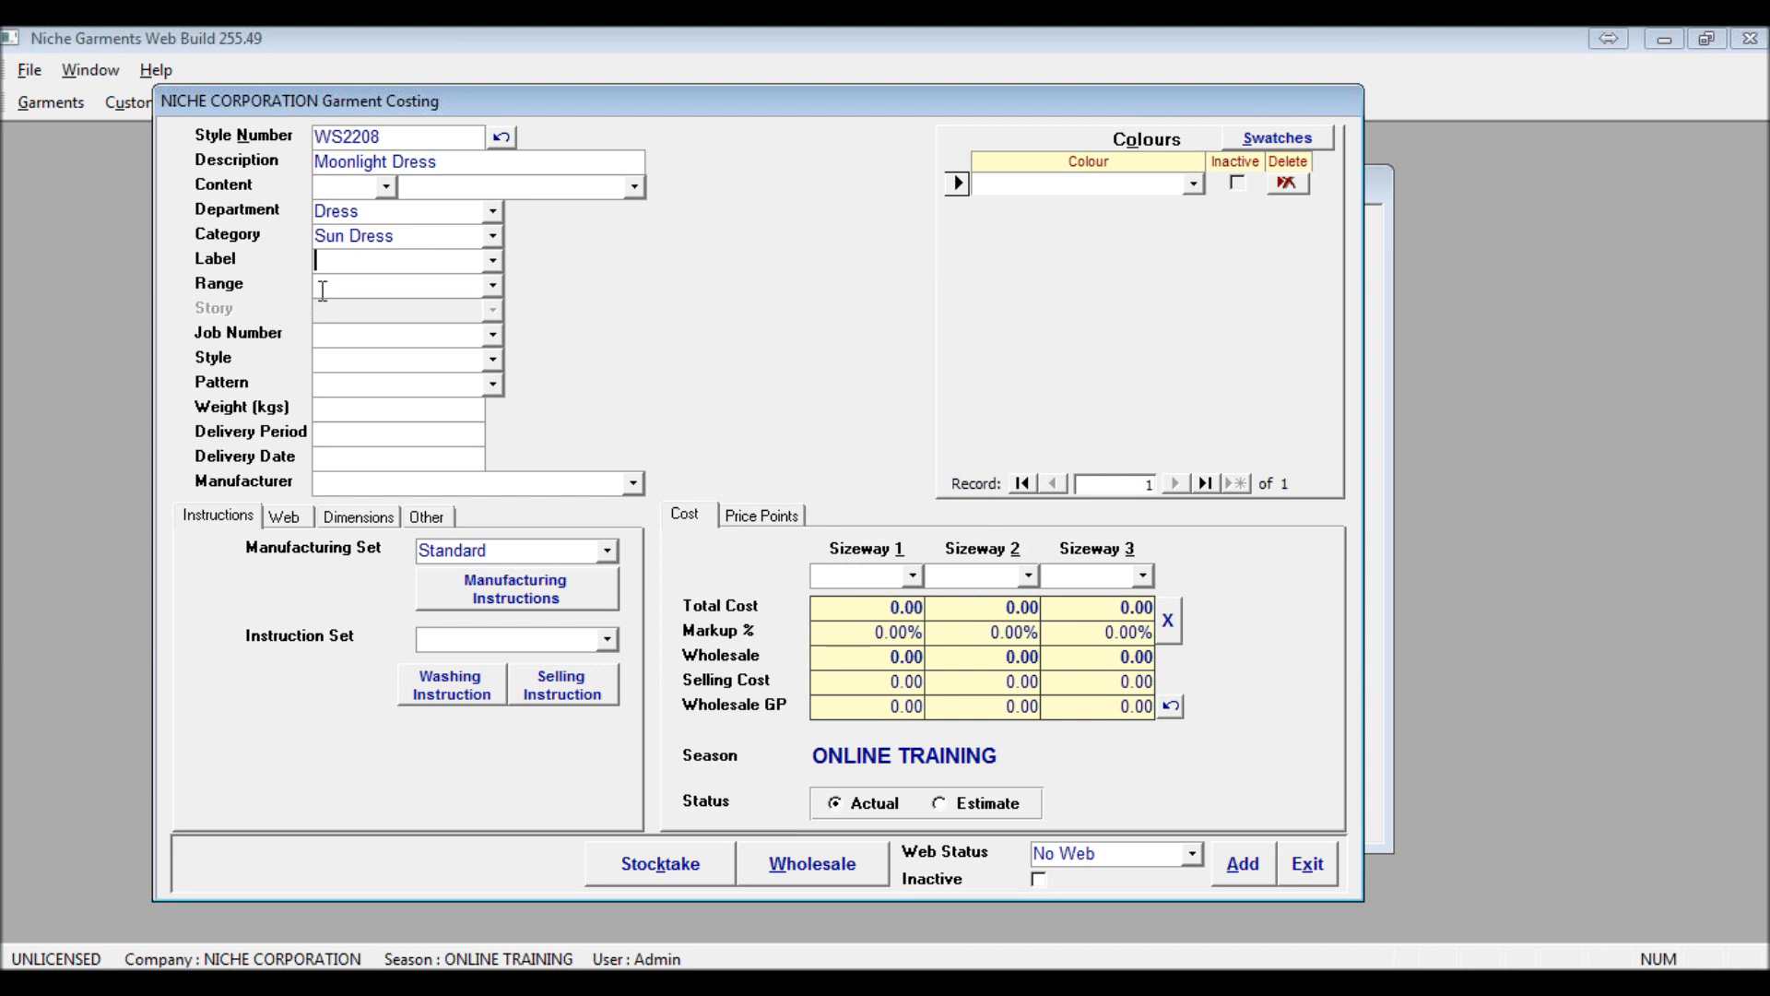
# Set the garment's label to Niche
pyautogui.click(492, 266)
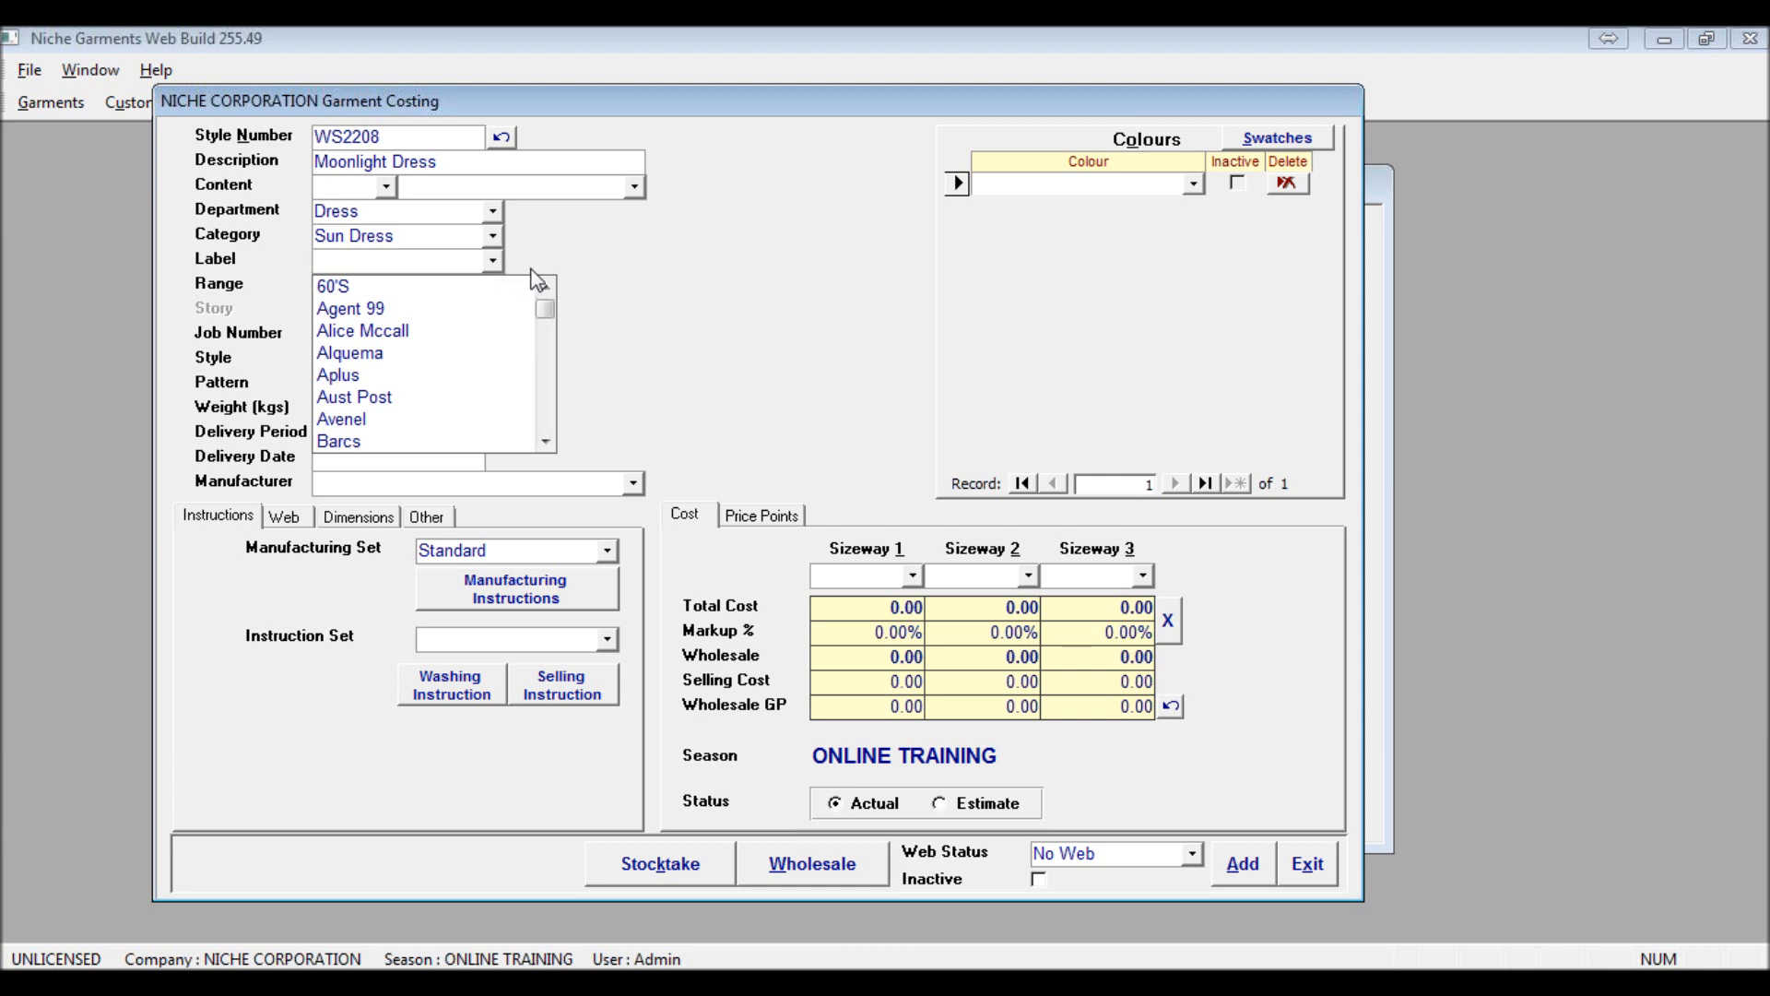
pyautogui.moveTo(547, 313); pyautogui.dragTo(547, 351)
pyautogui.click(548, 374)
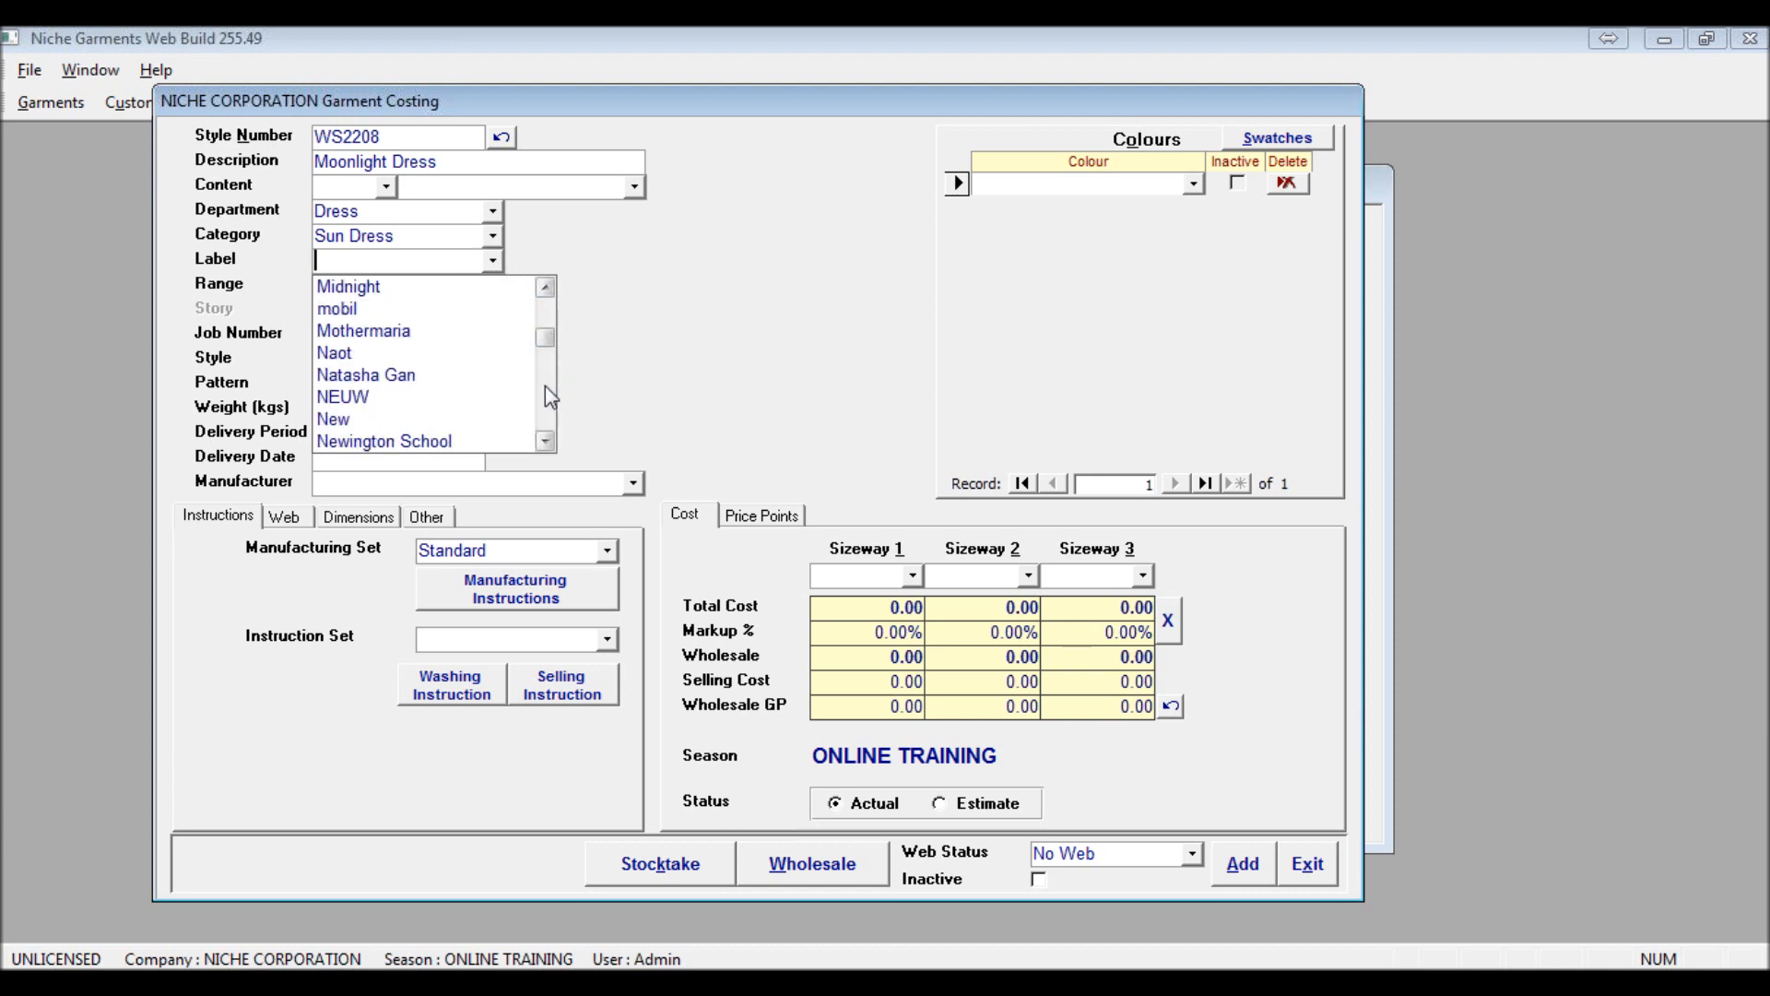
pyautogui.click(546, 397)
pyautogui.click(547, 402)
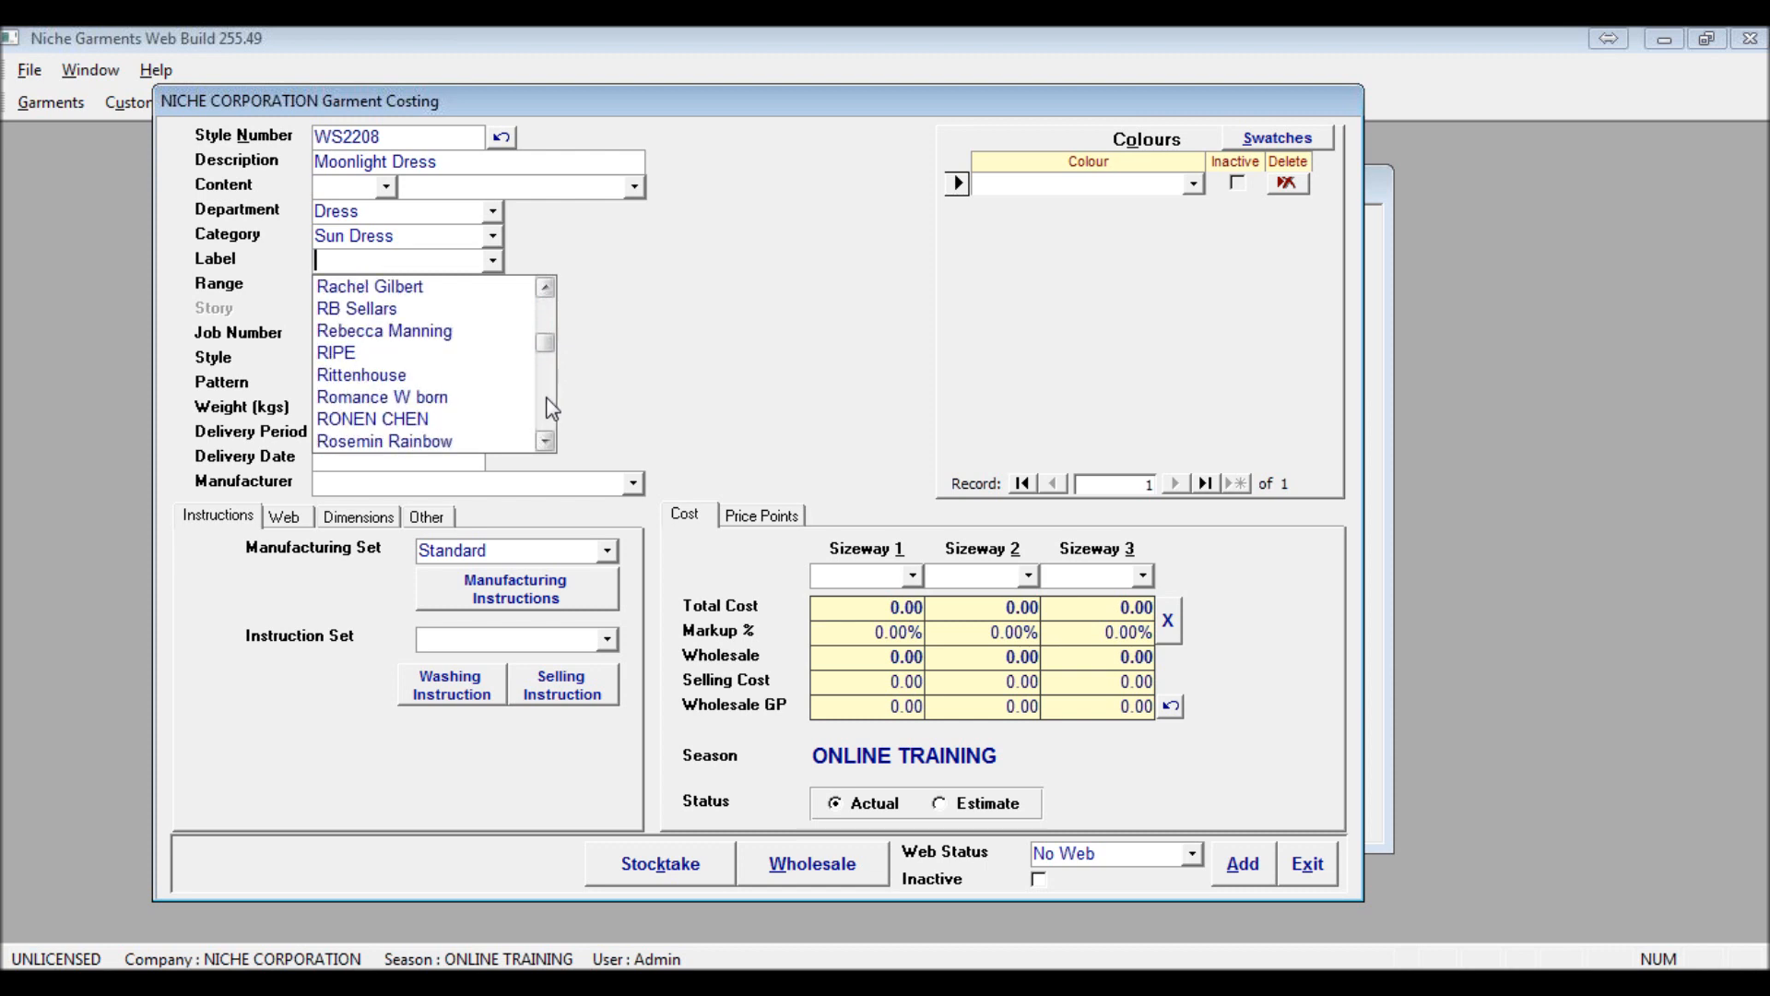
pyautogui.click(549, 404)
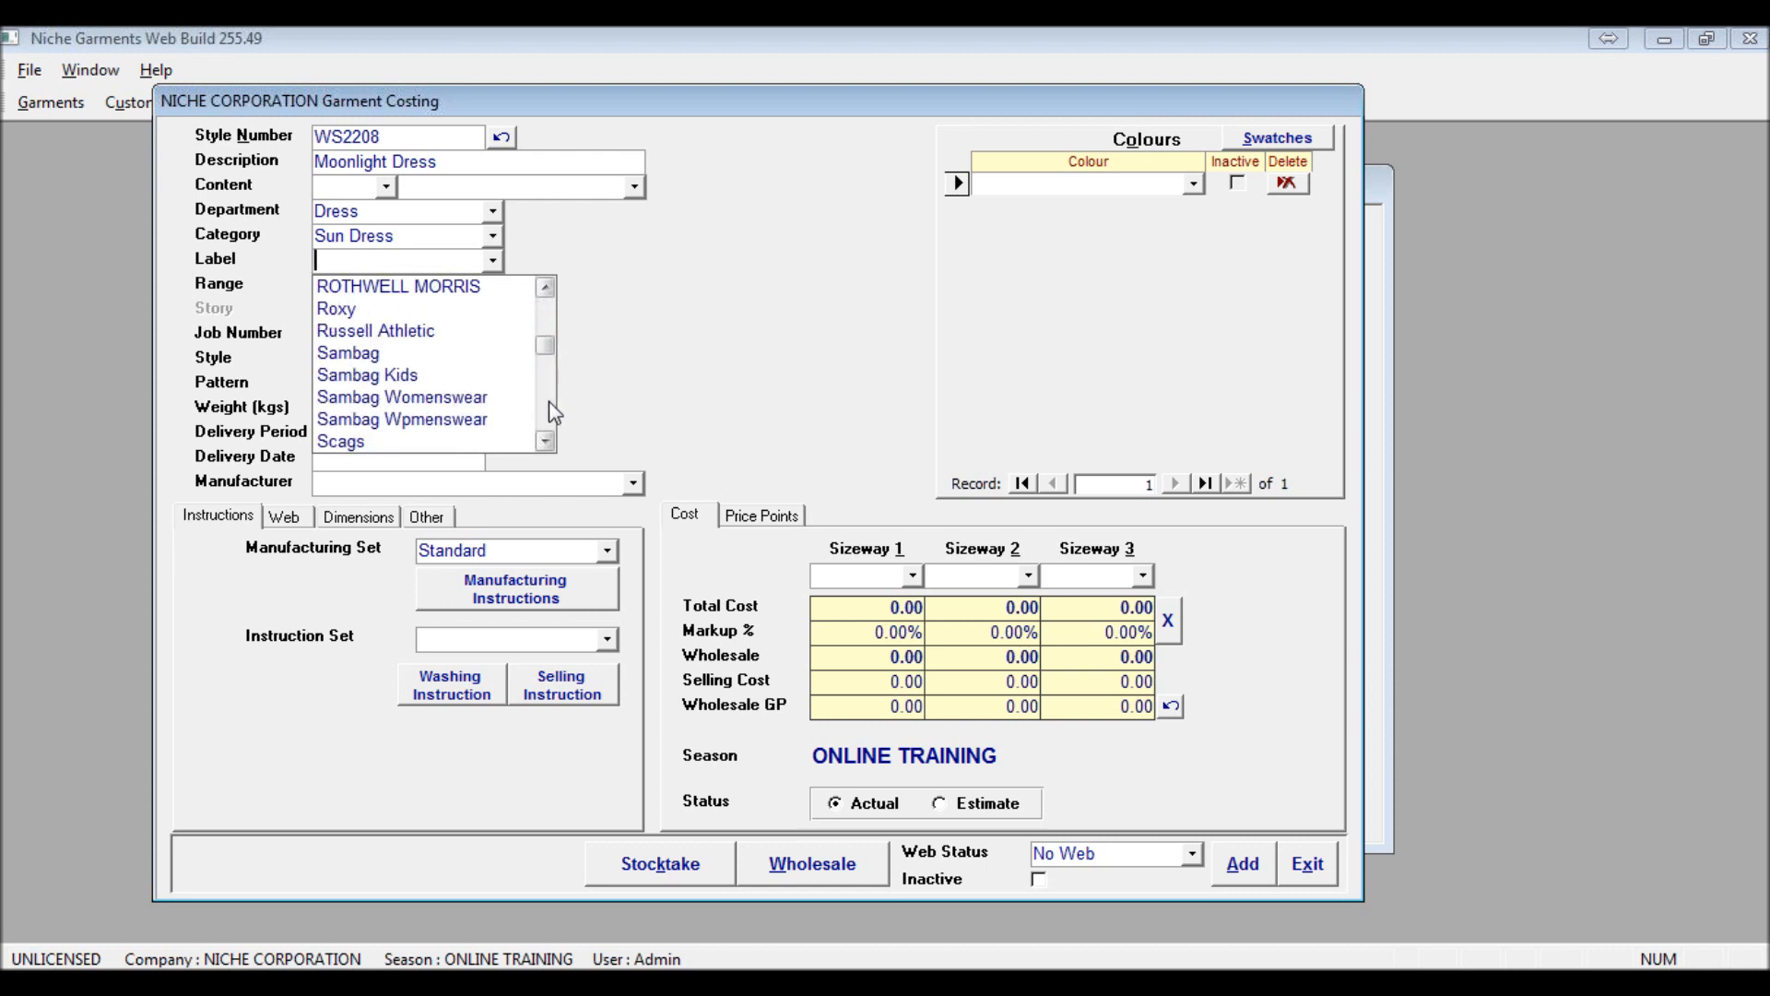
pyautogui.click(549, 401)
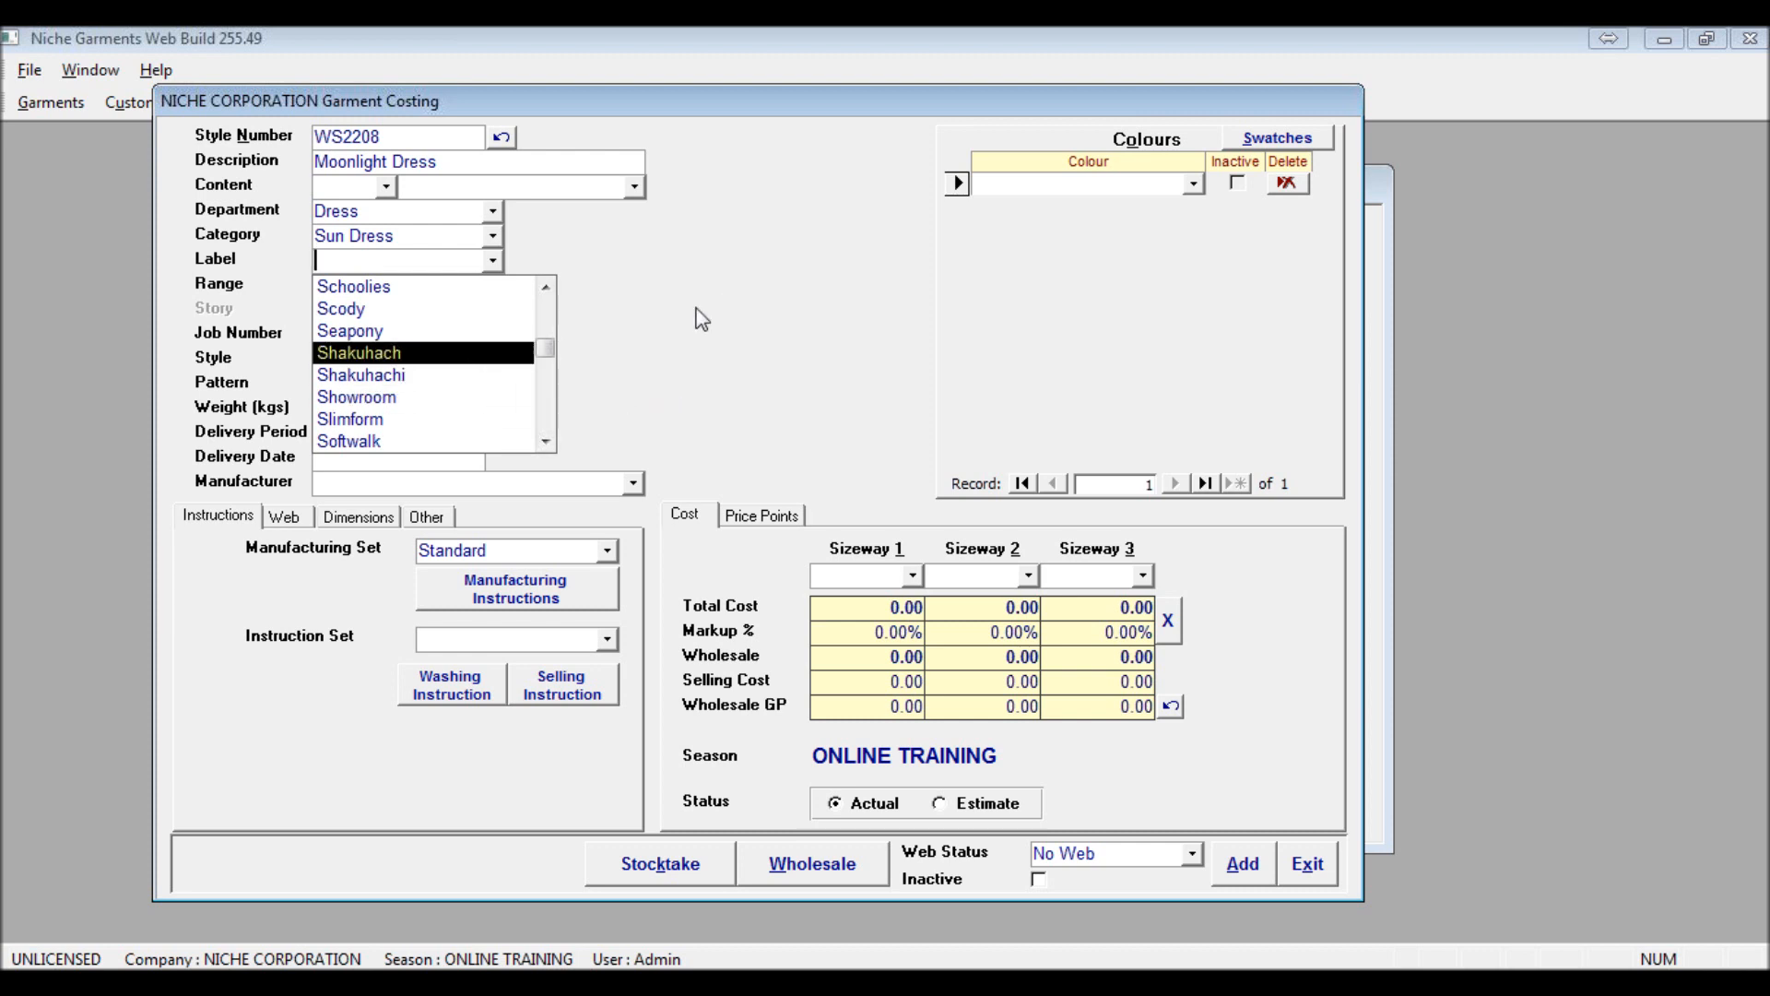
pyautogui.write('Niche')
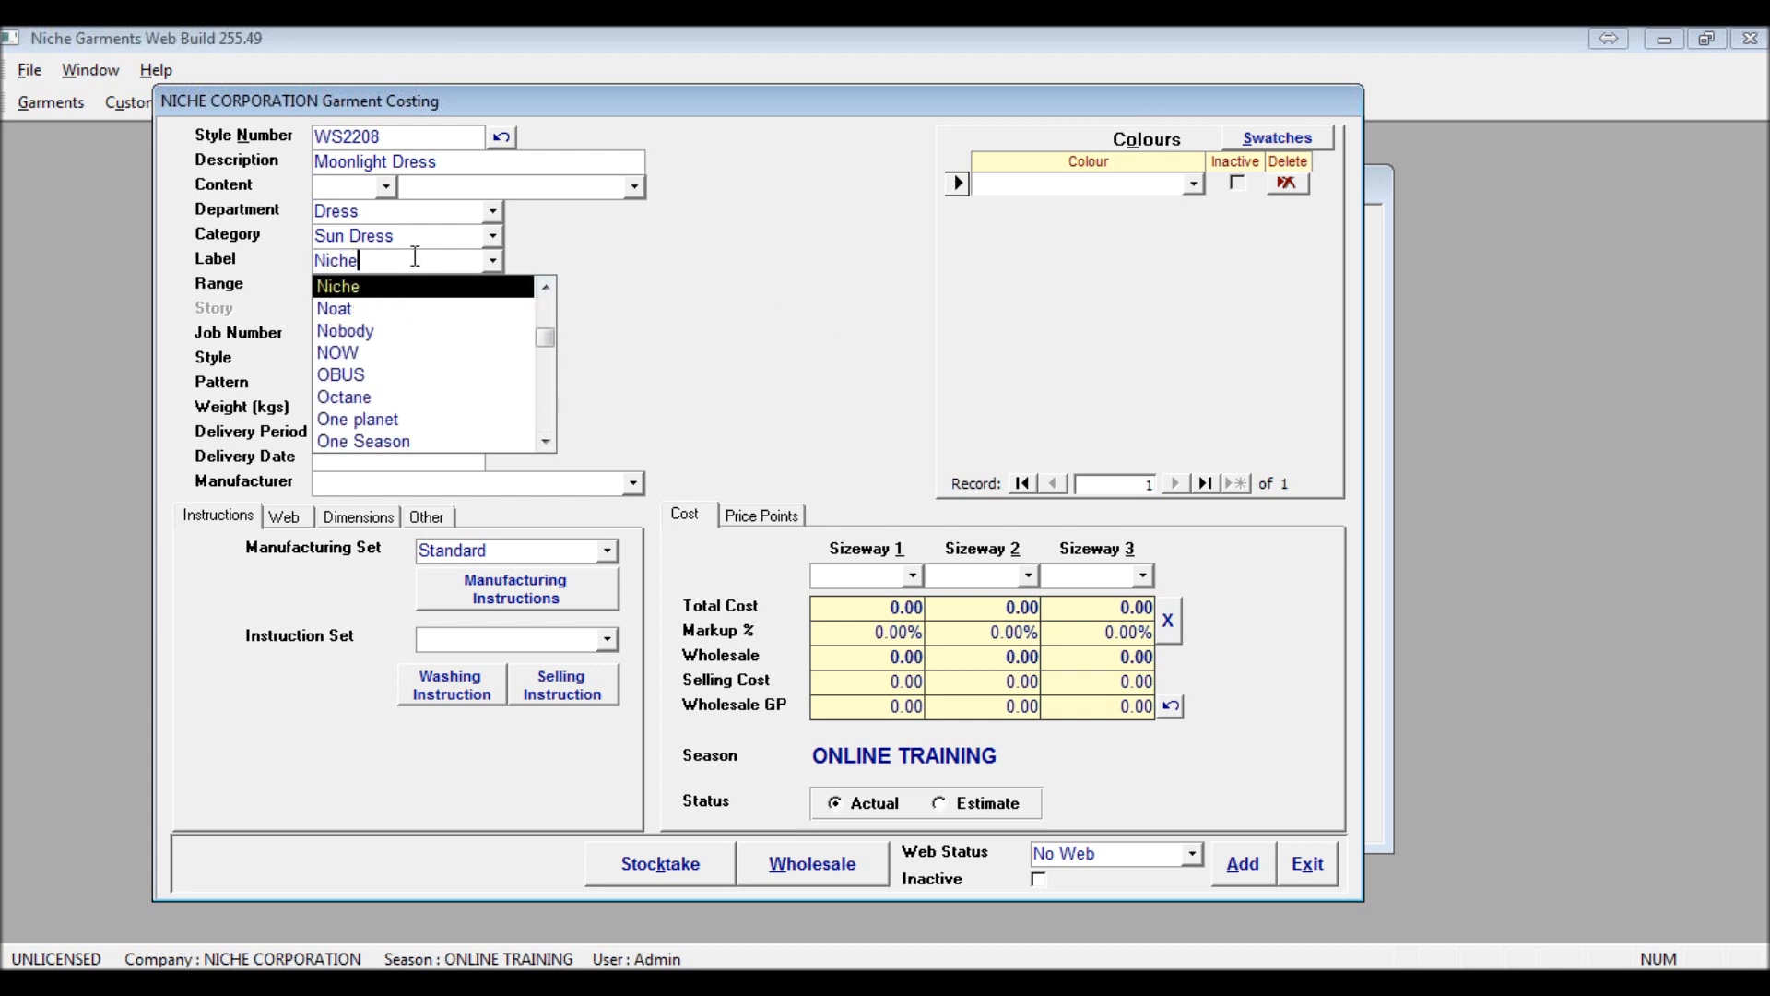
pyautogui.press('Tab')
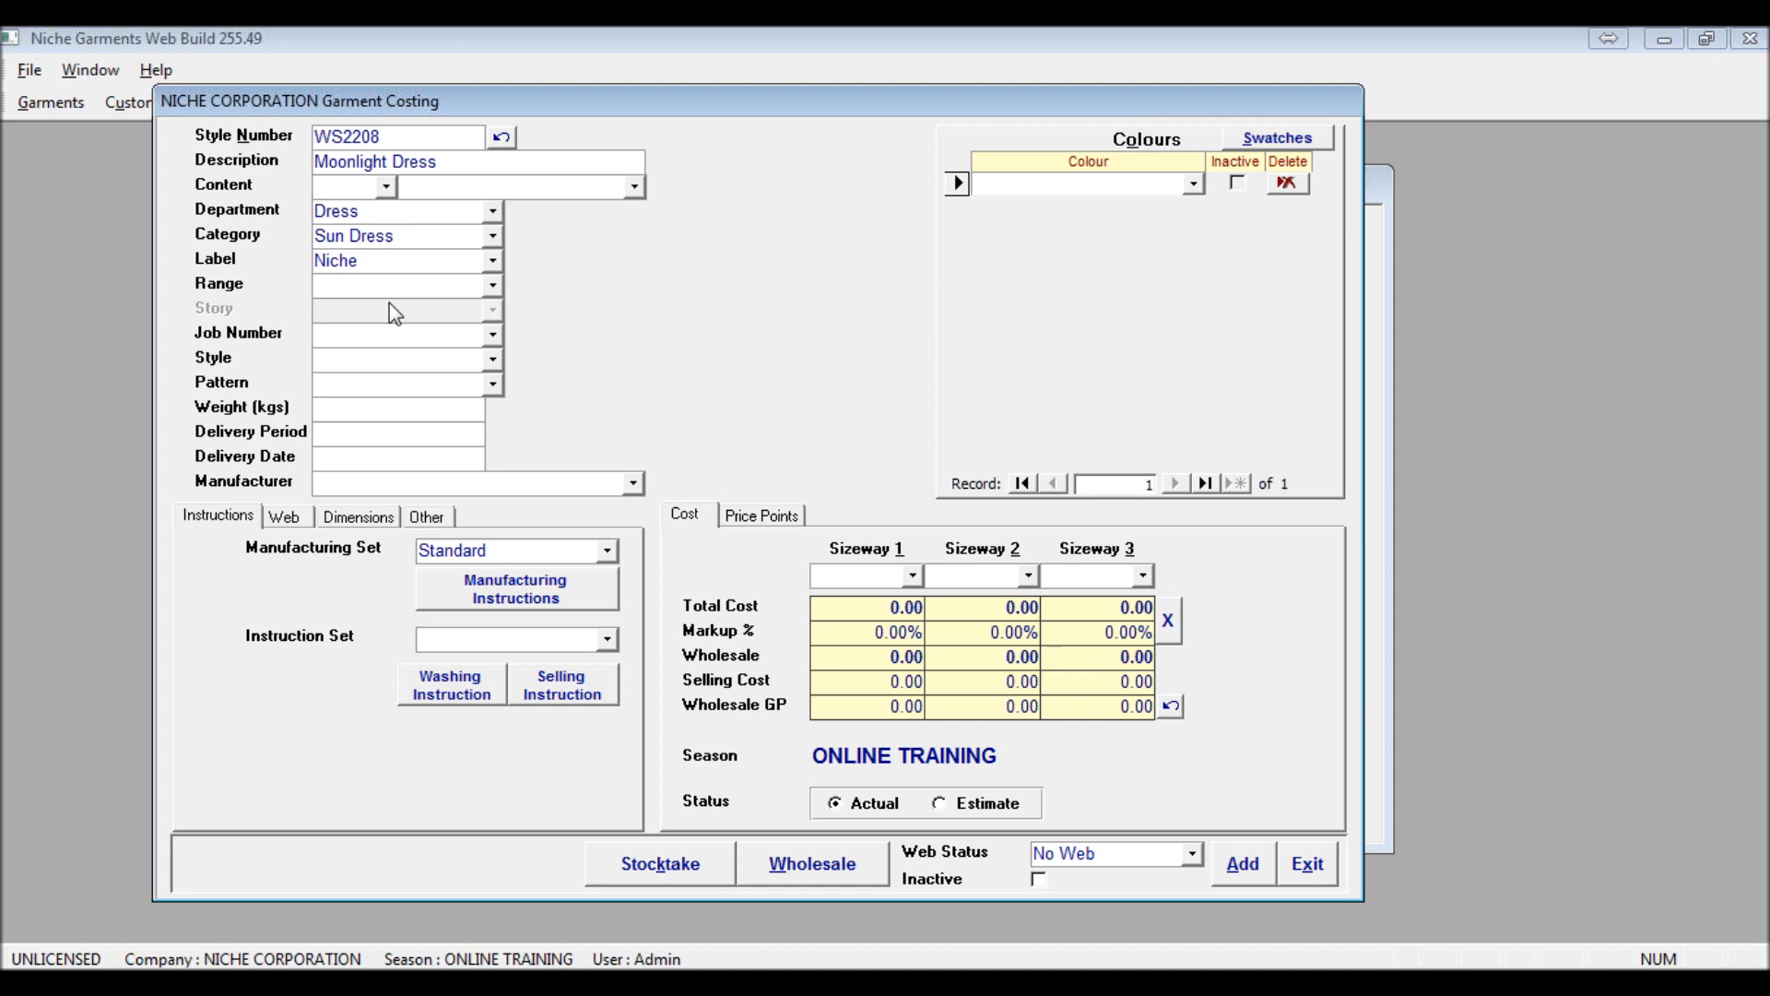
# Set the garment's range to Davids Range and add it to the list as a new range
pyautogui.doubleClick(374, 291)
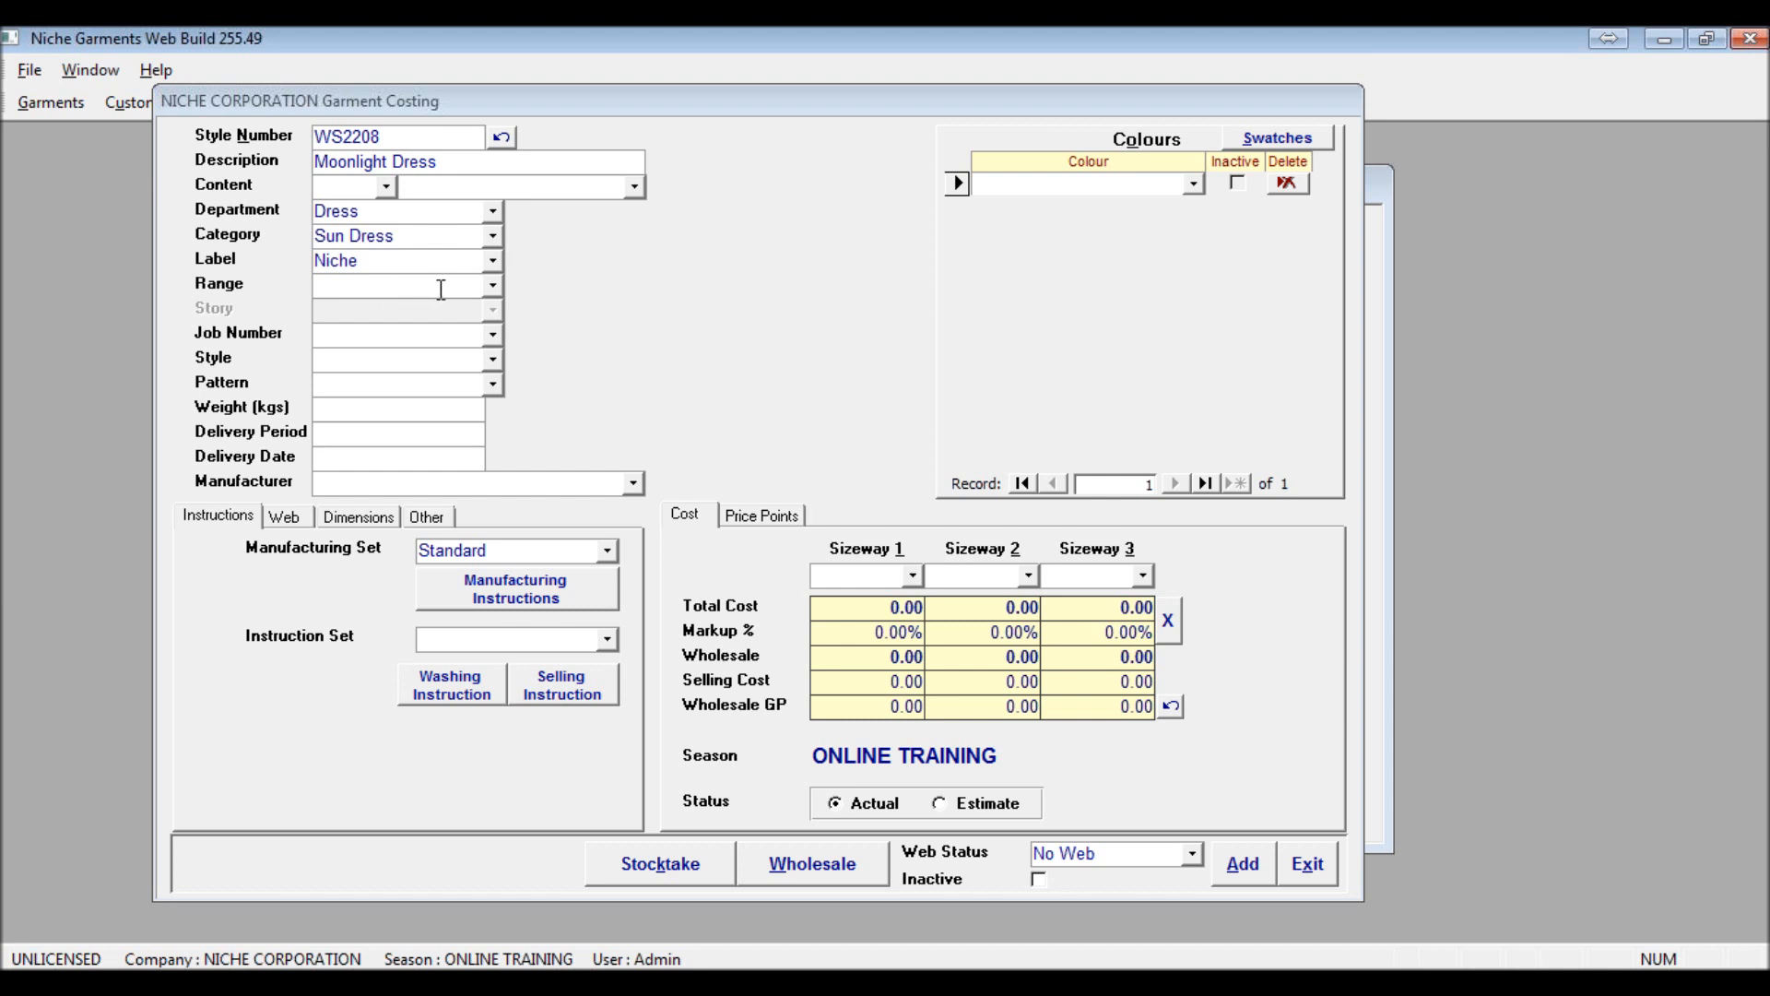
pyautogui.click(492, 291)
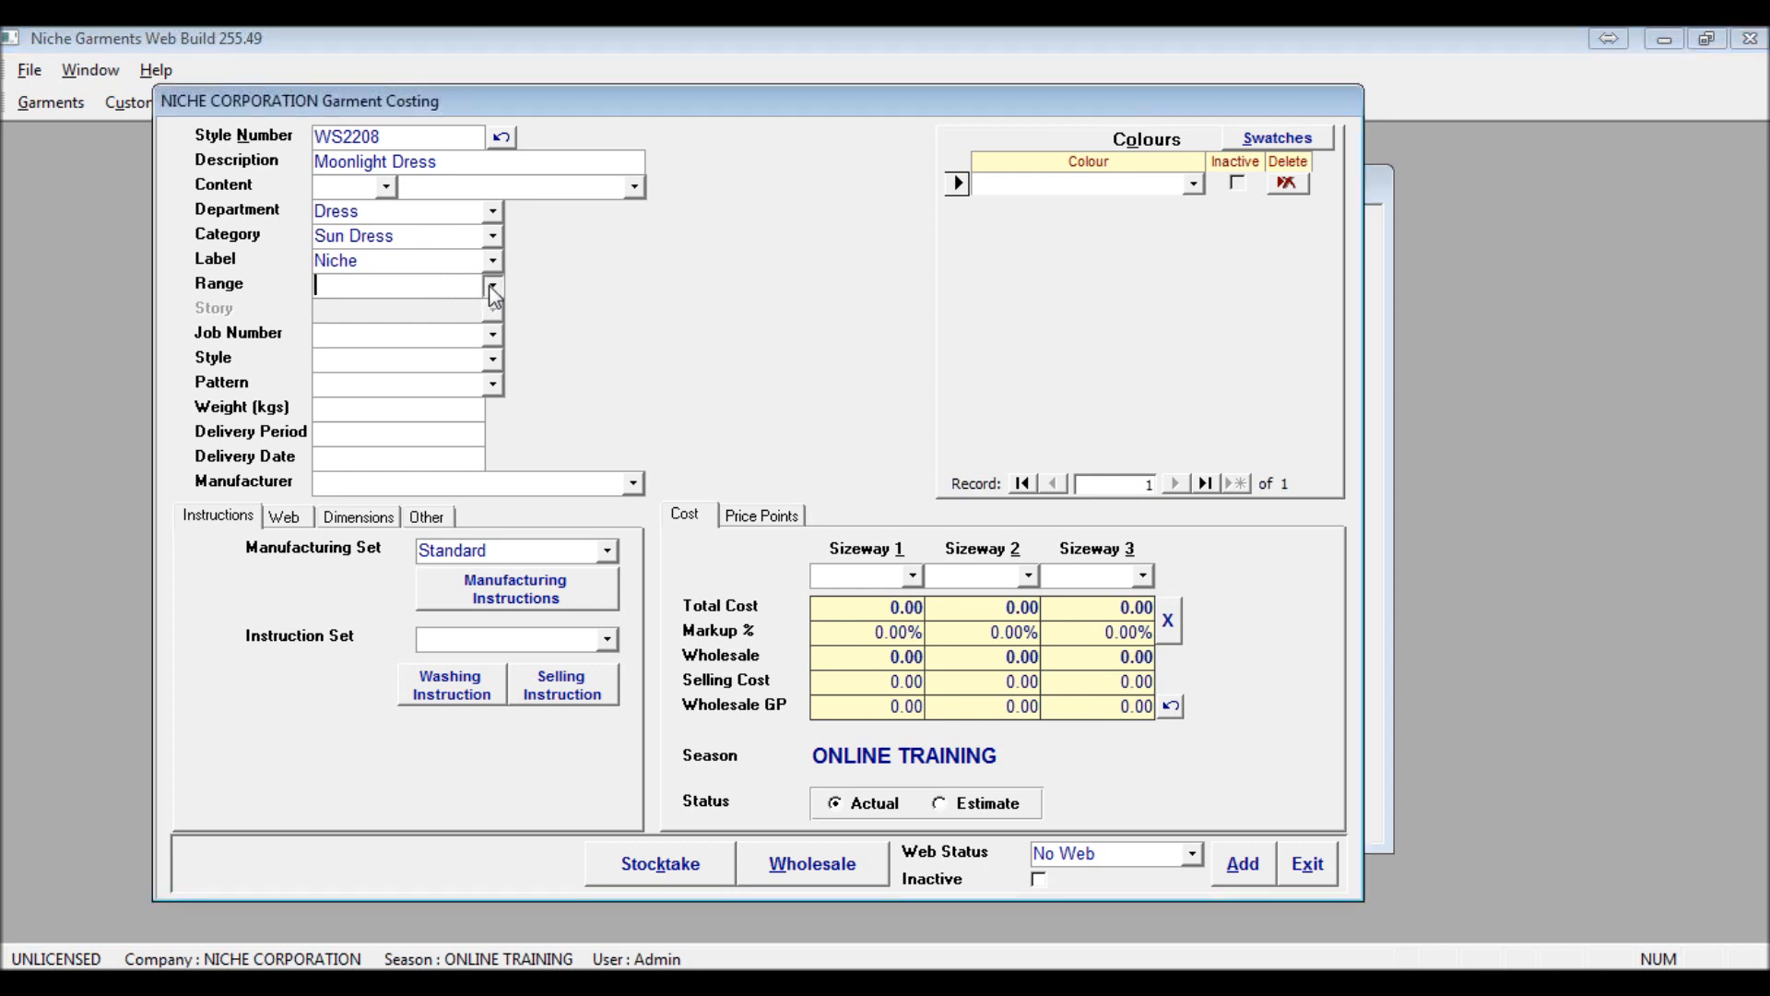
pyautogui.click(493, 287)
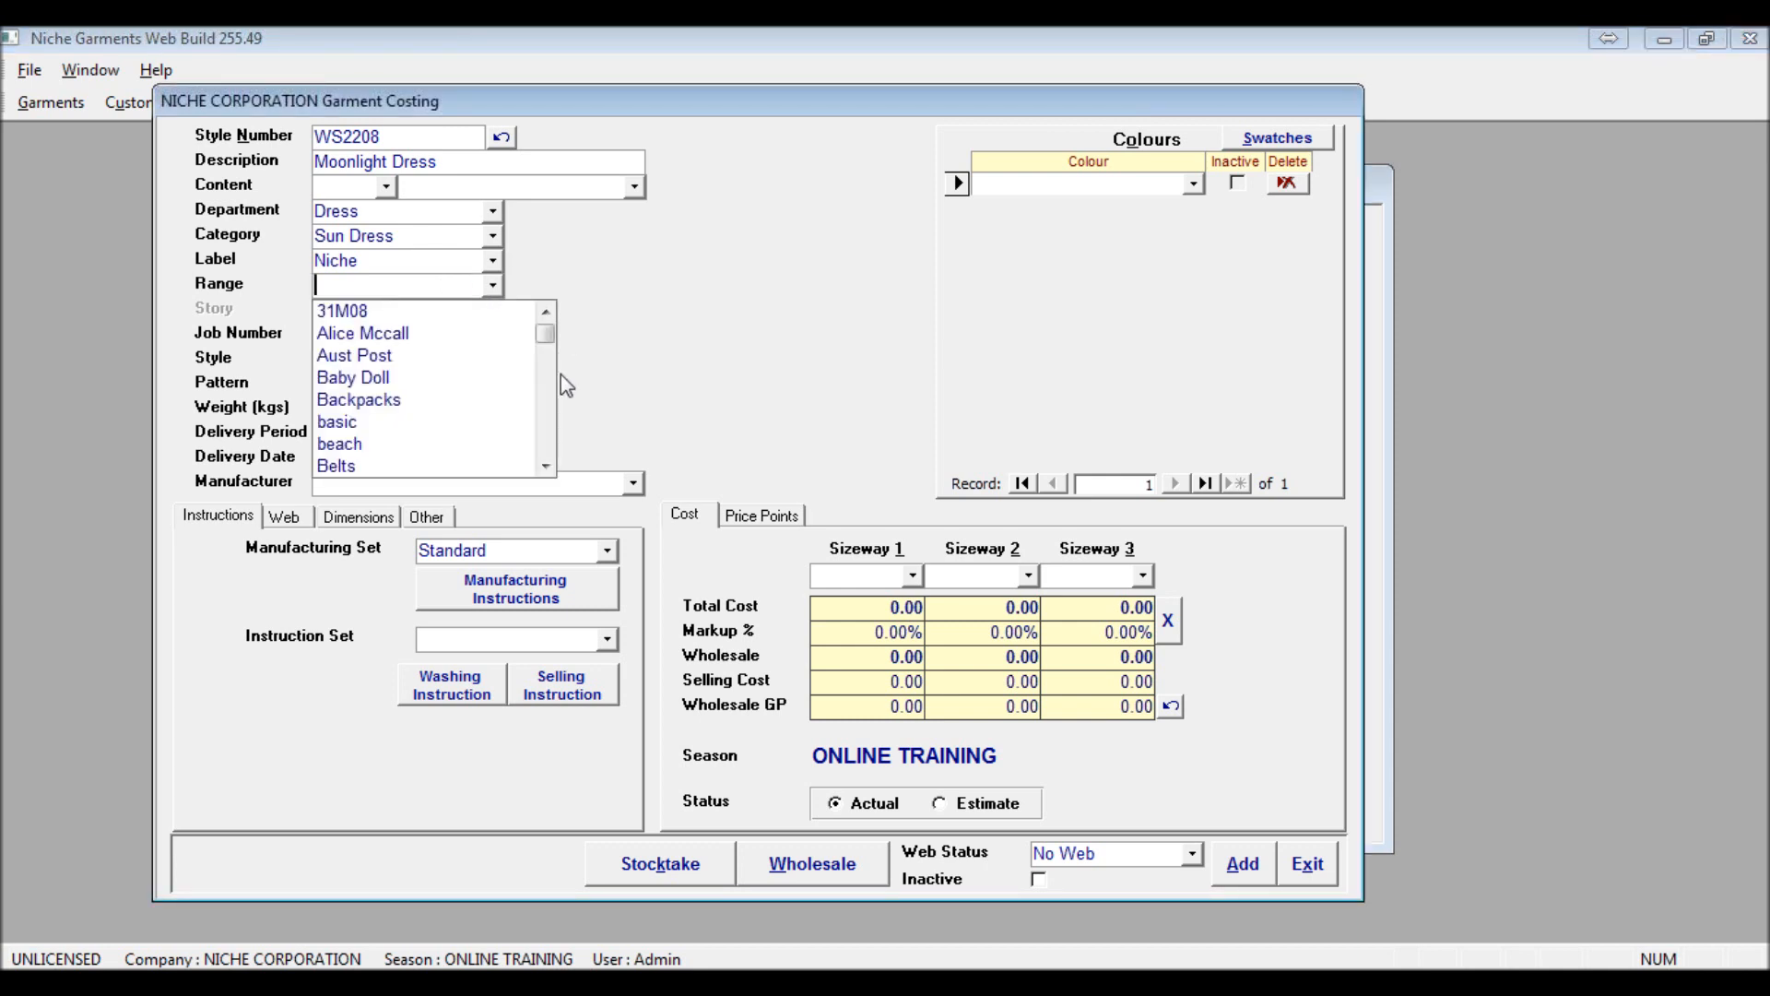
pyautogui.click(542, 435)
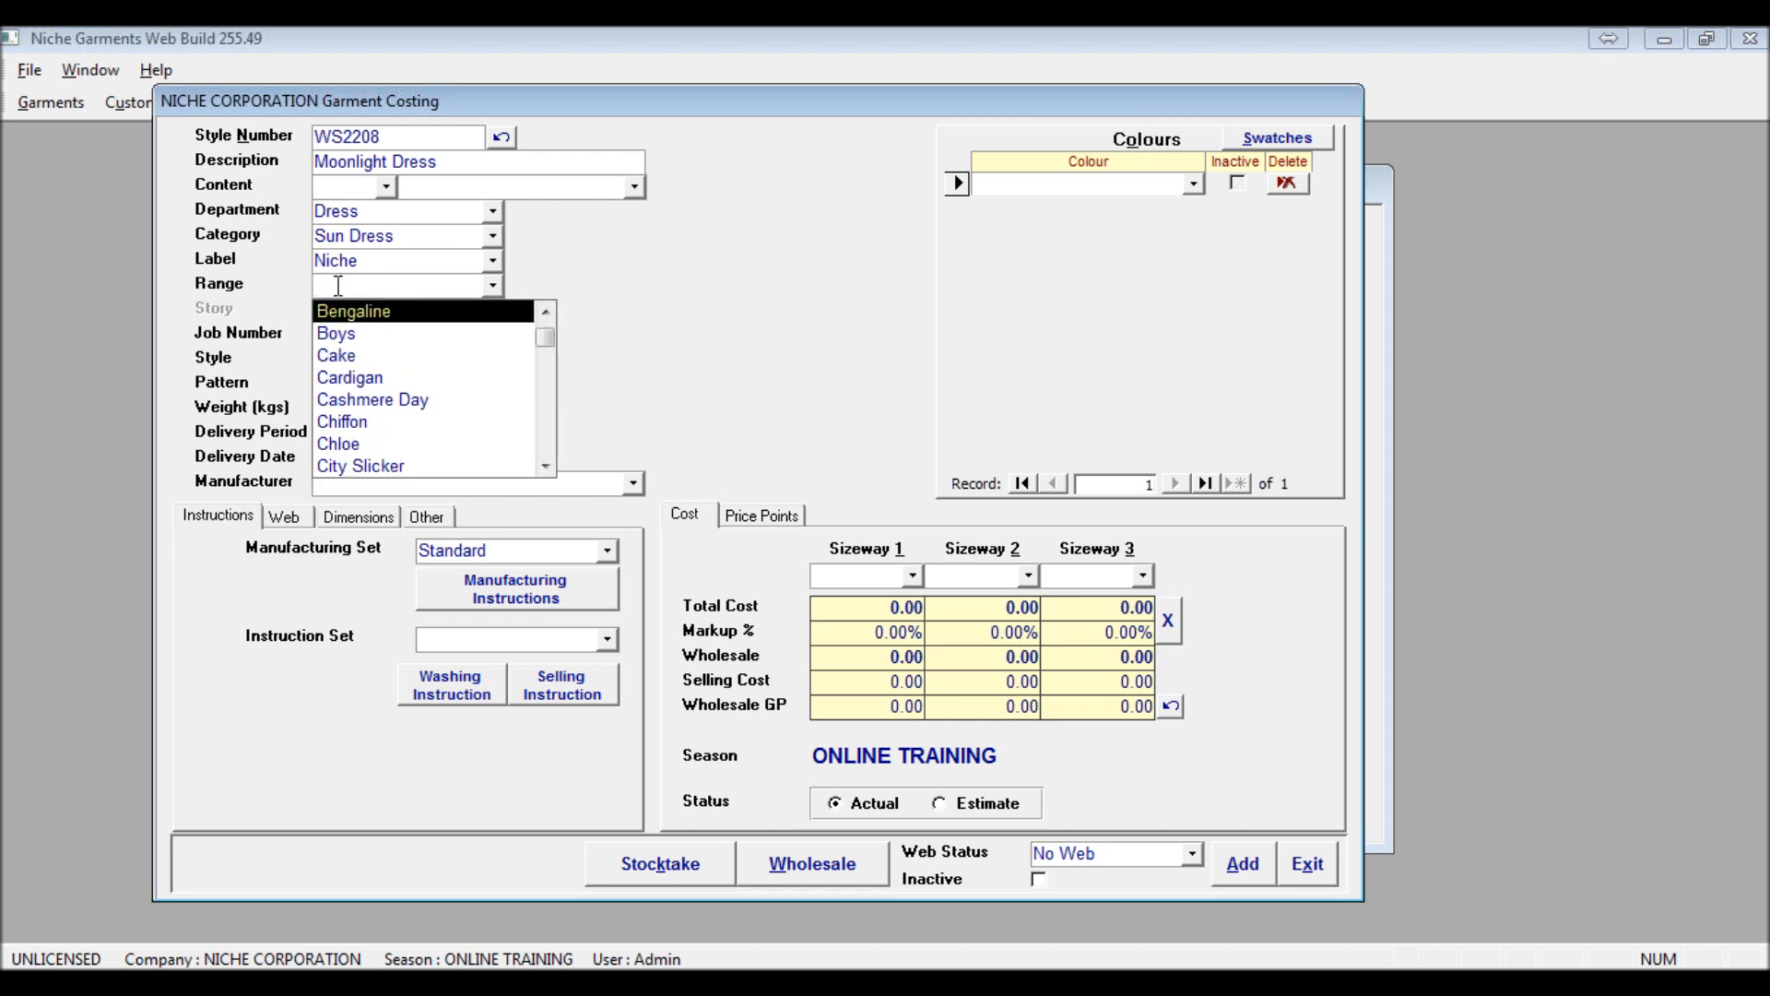
pyautogui.write('Dav')
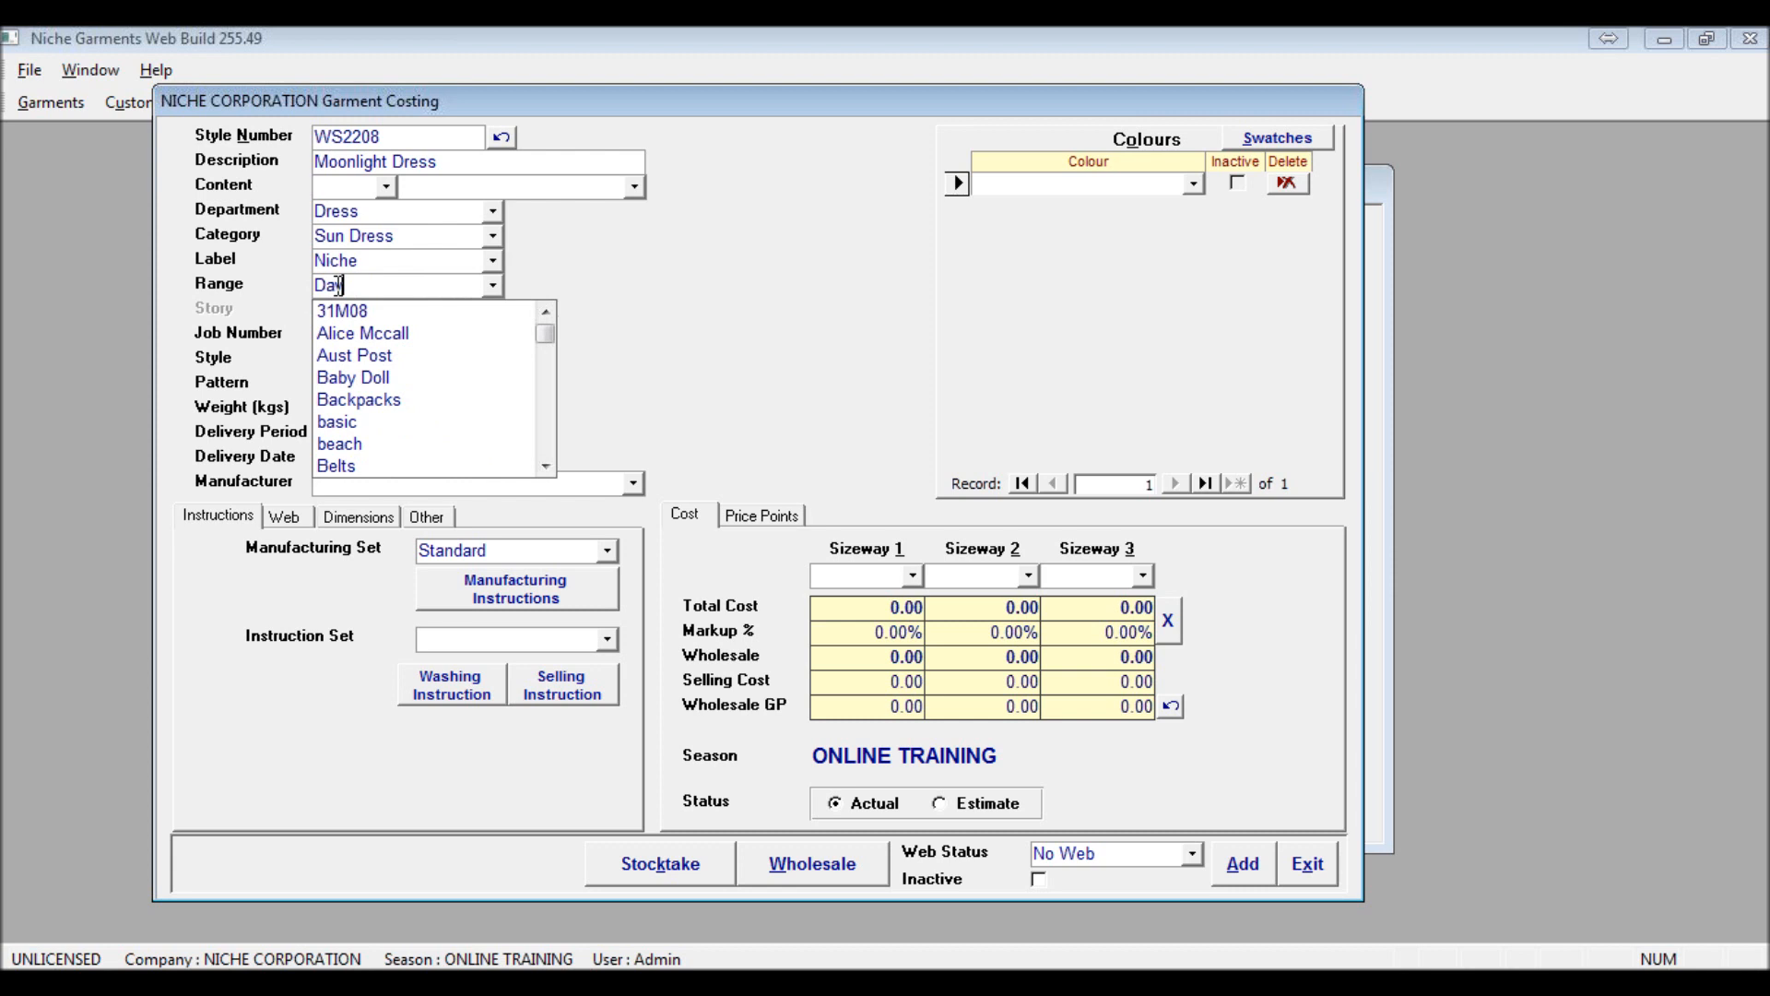
pyautogui.write('ids Range')
pyautogui.press('Return')
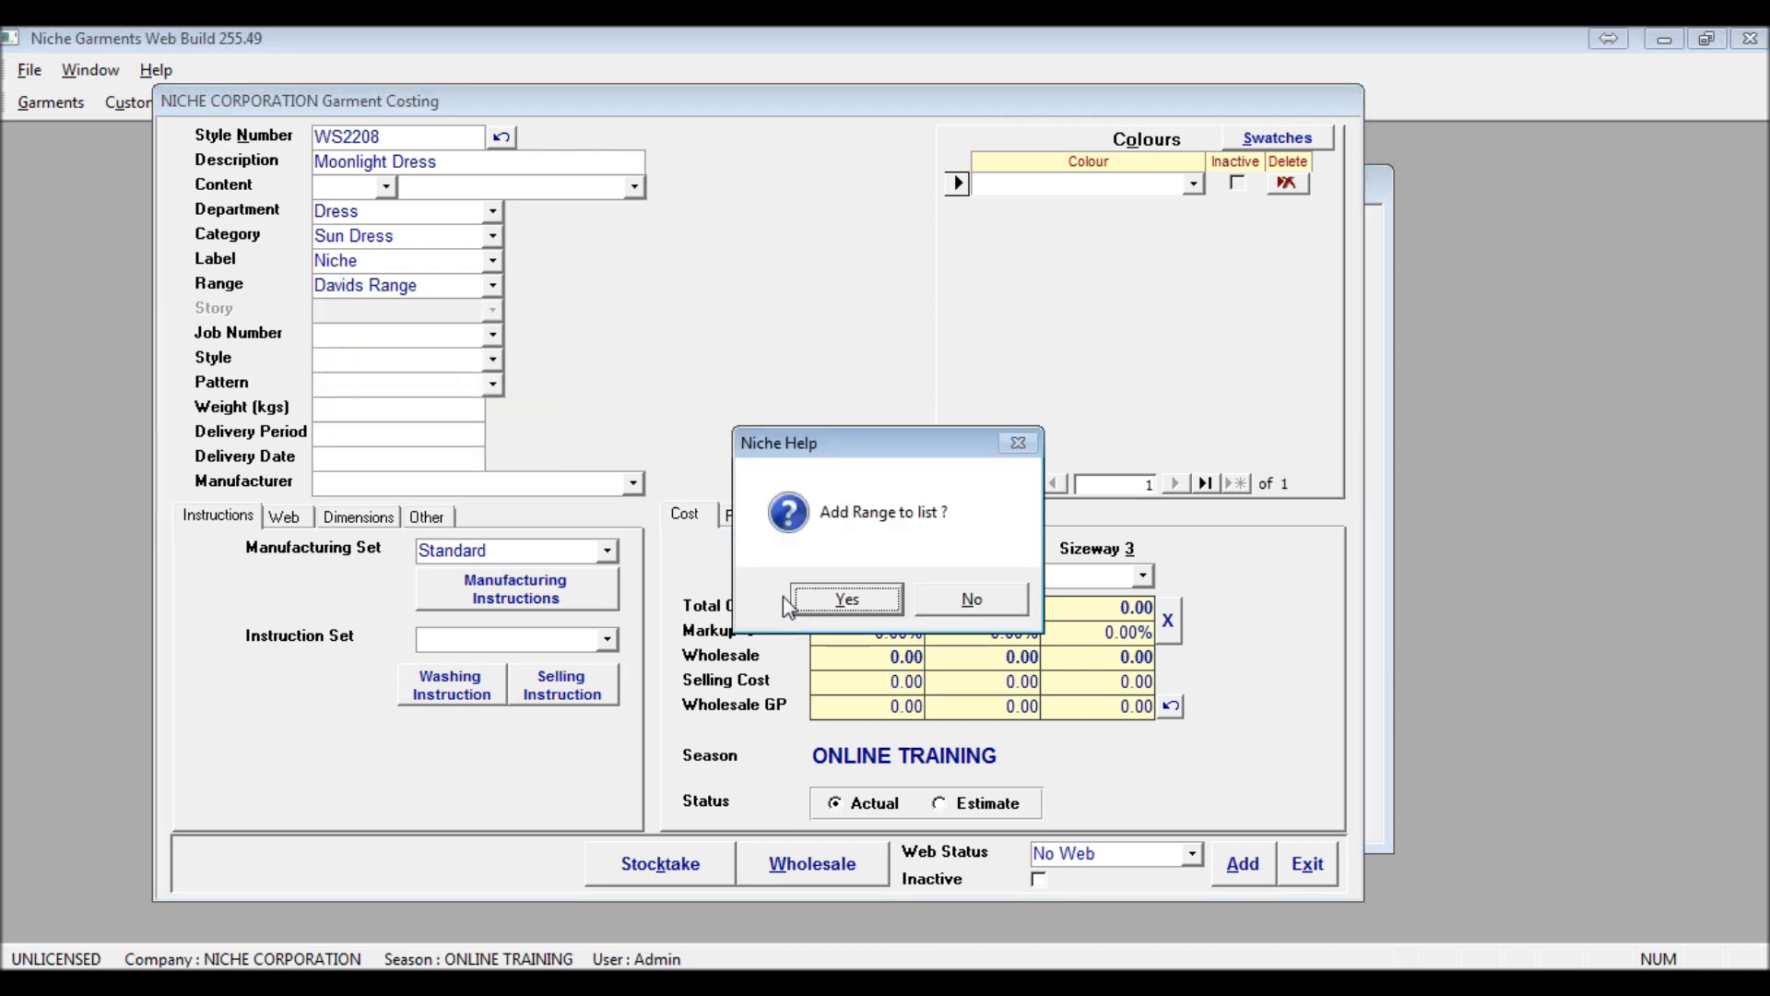
pyautogui.click(844, 610)
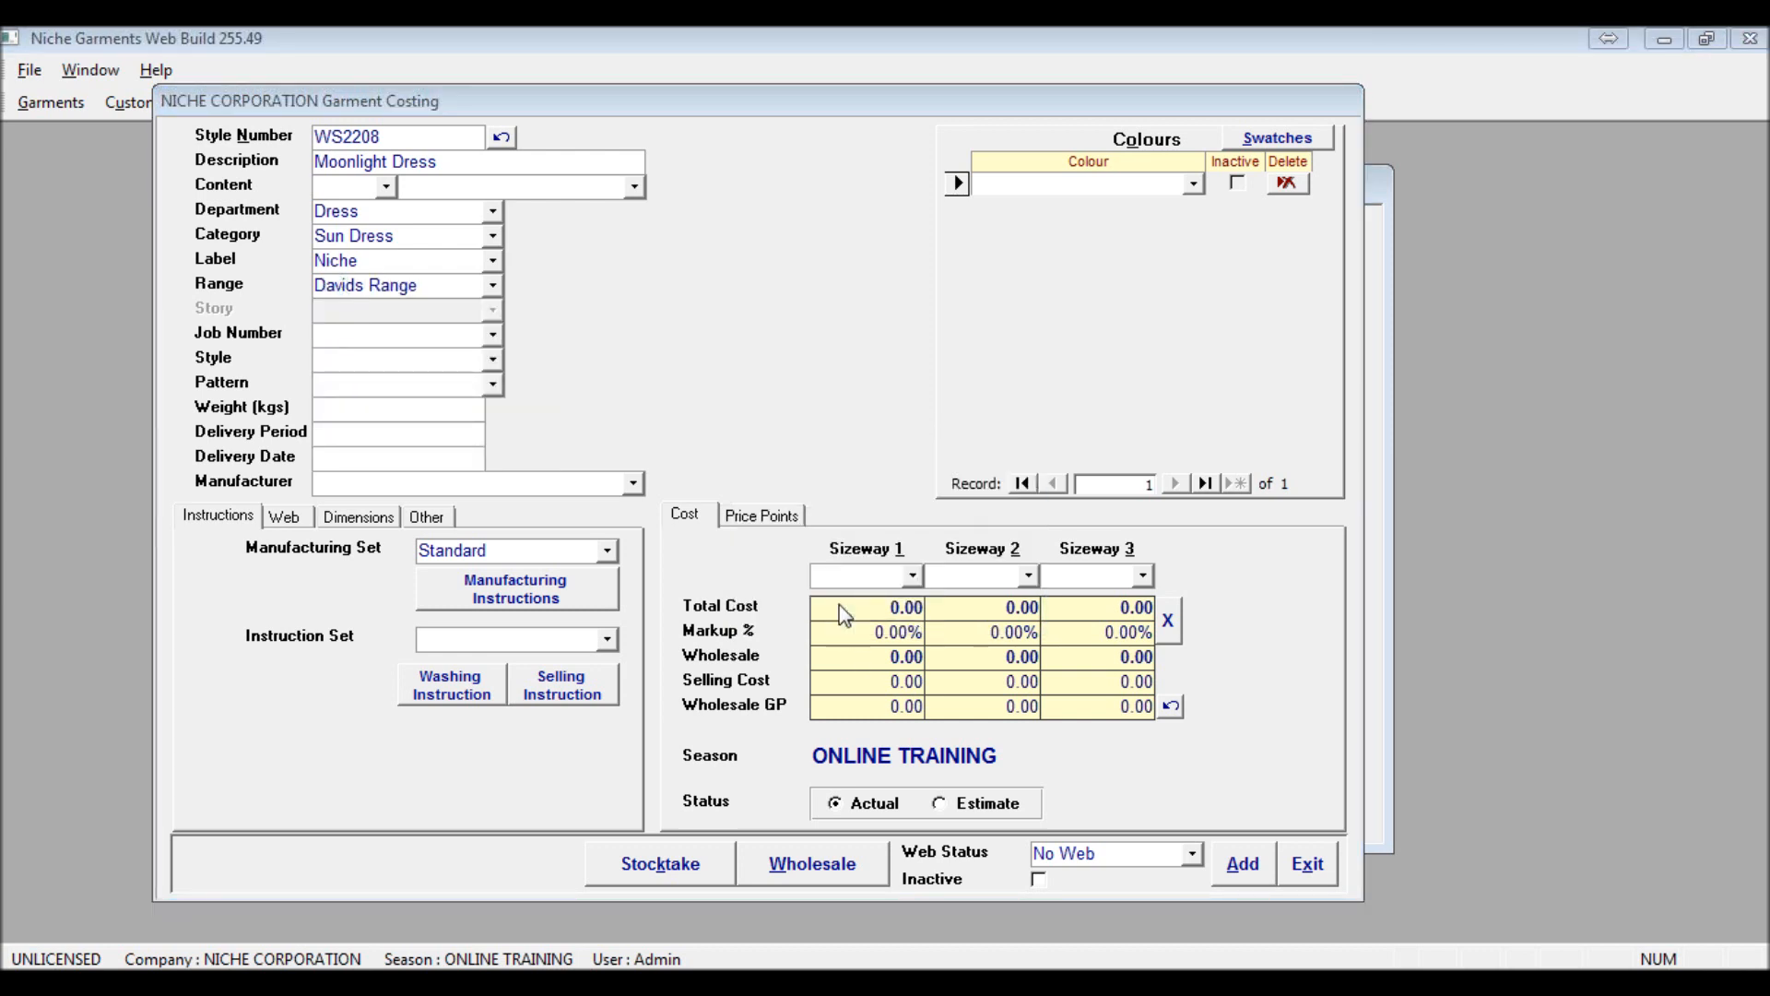
pyautogui.click(494, 282)
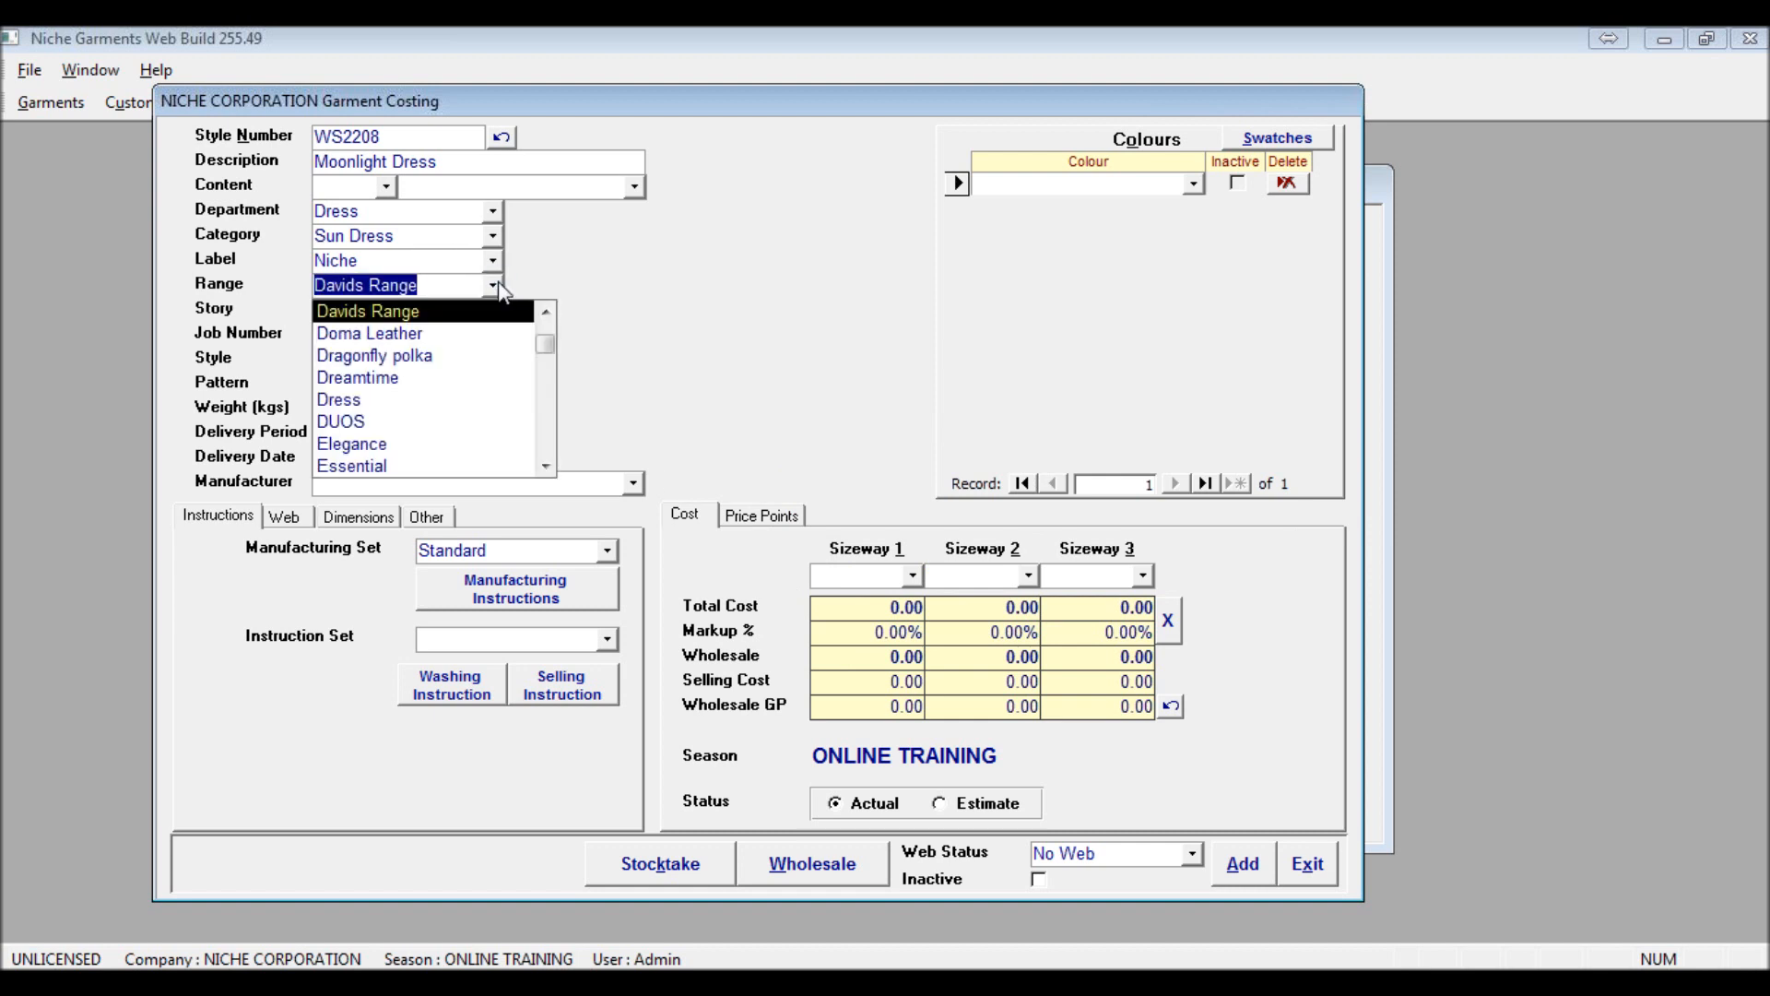
pyautogui.click(551, 284)
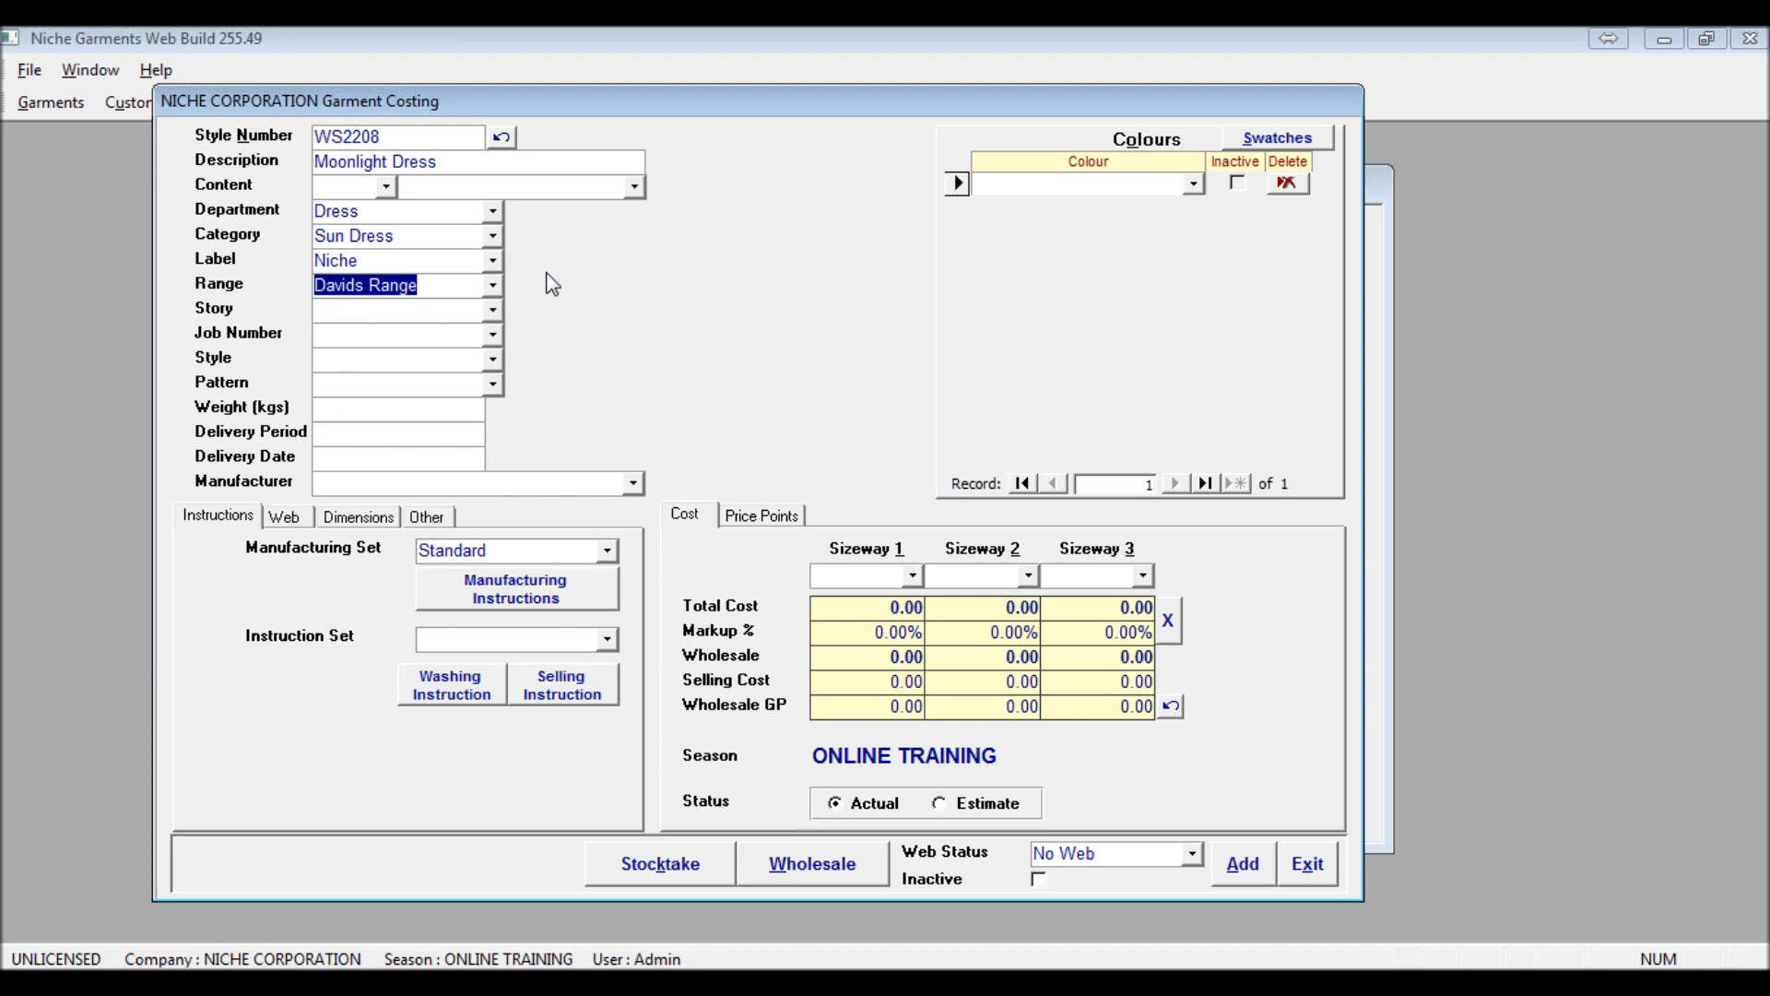
pyautogui.click(491, 214)
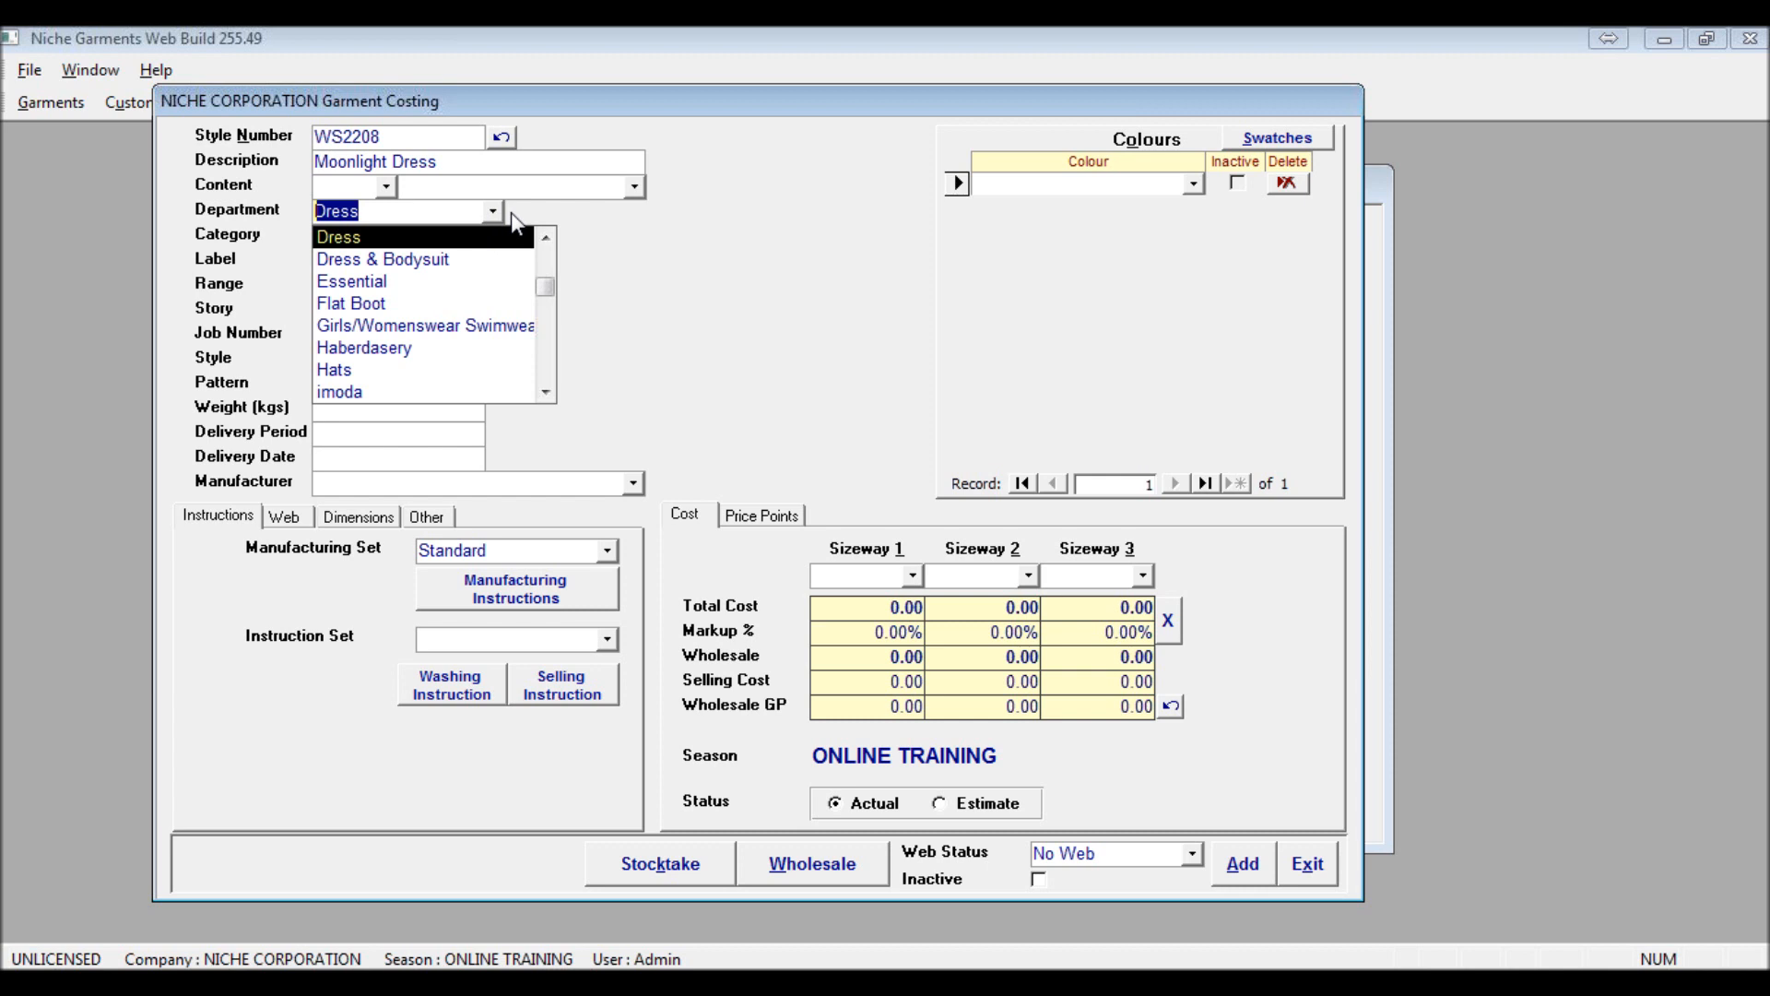
pyautogui.click(561, 218)
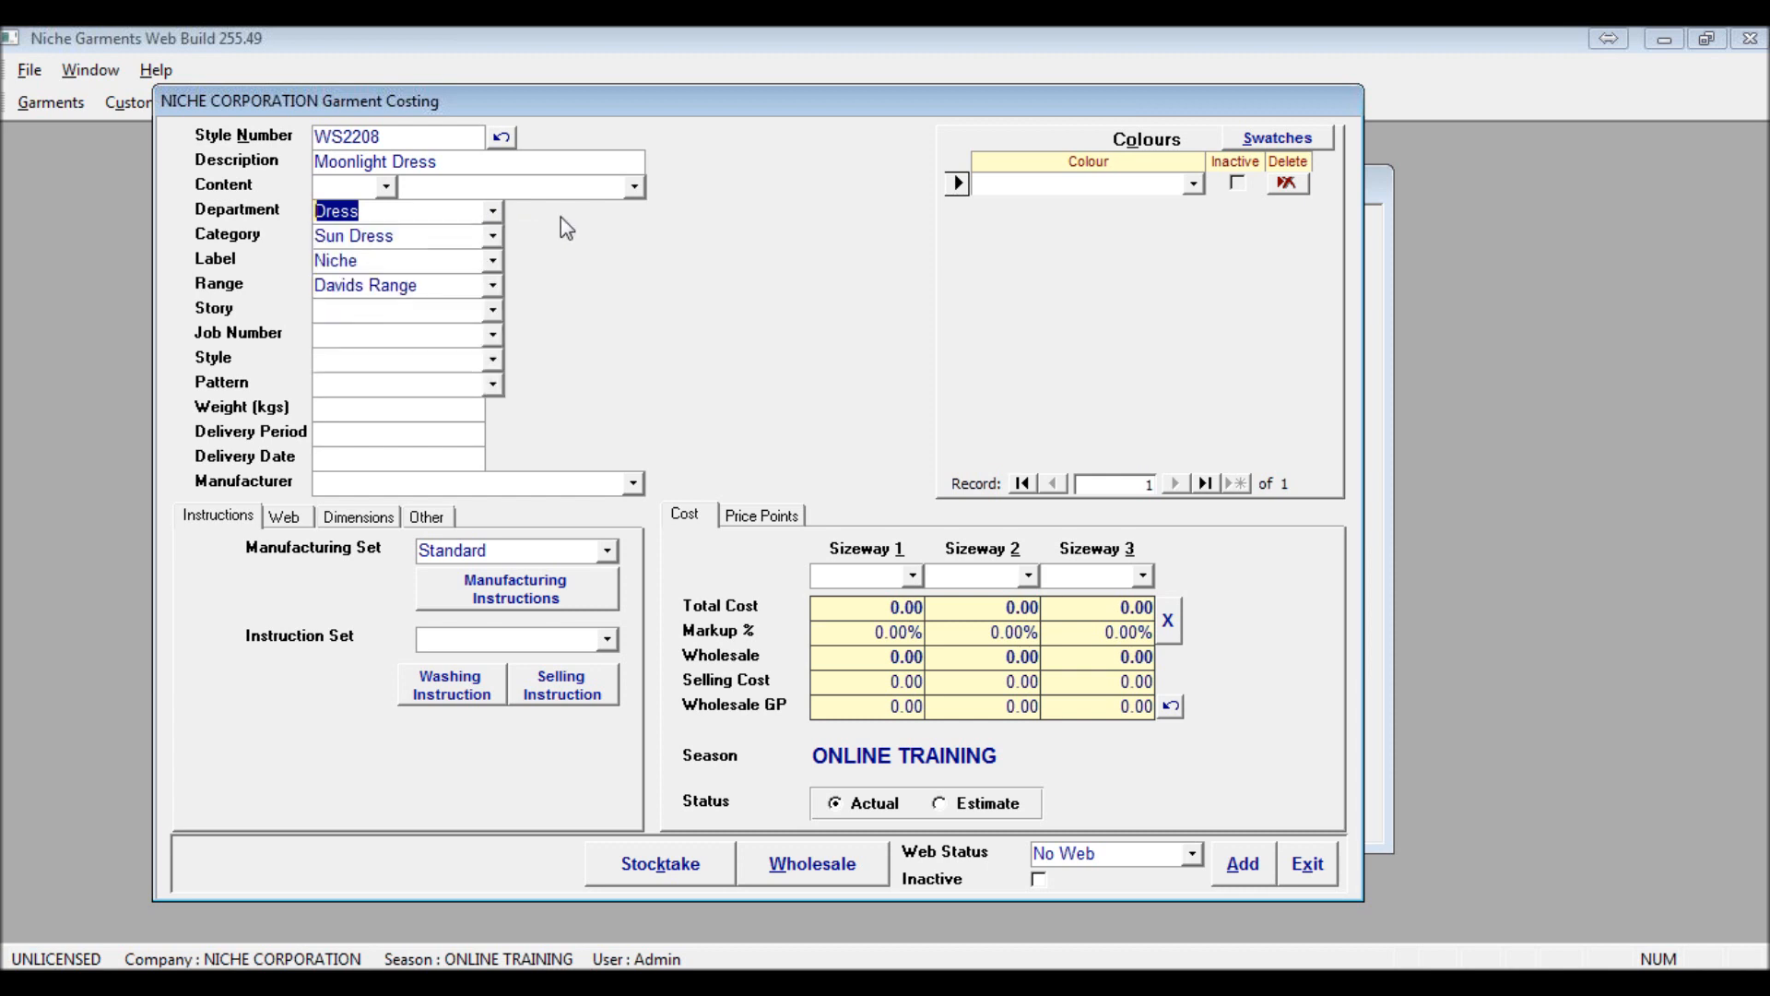
# Set the garment's story to Moon and add it to the list as a new story
pyautogui.click(493, 311)
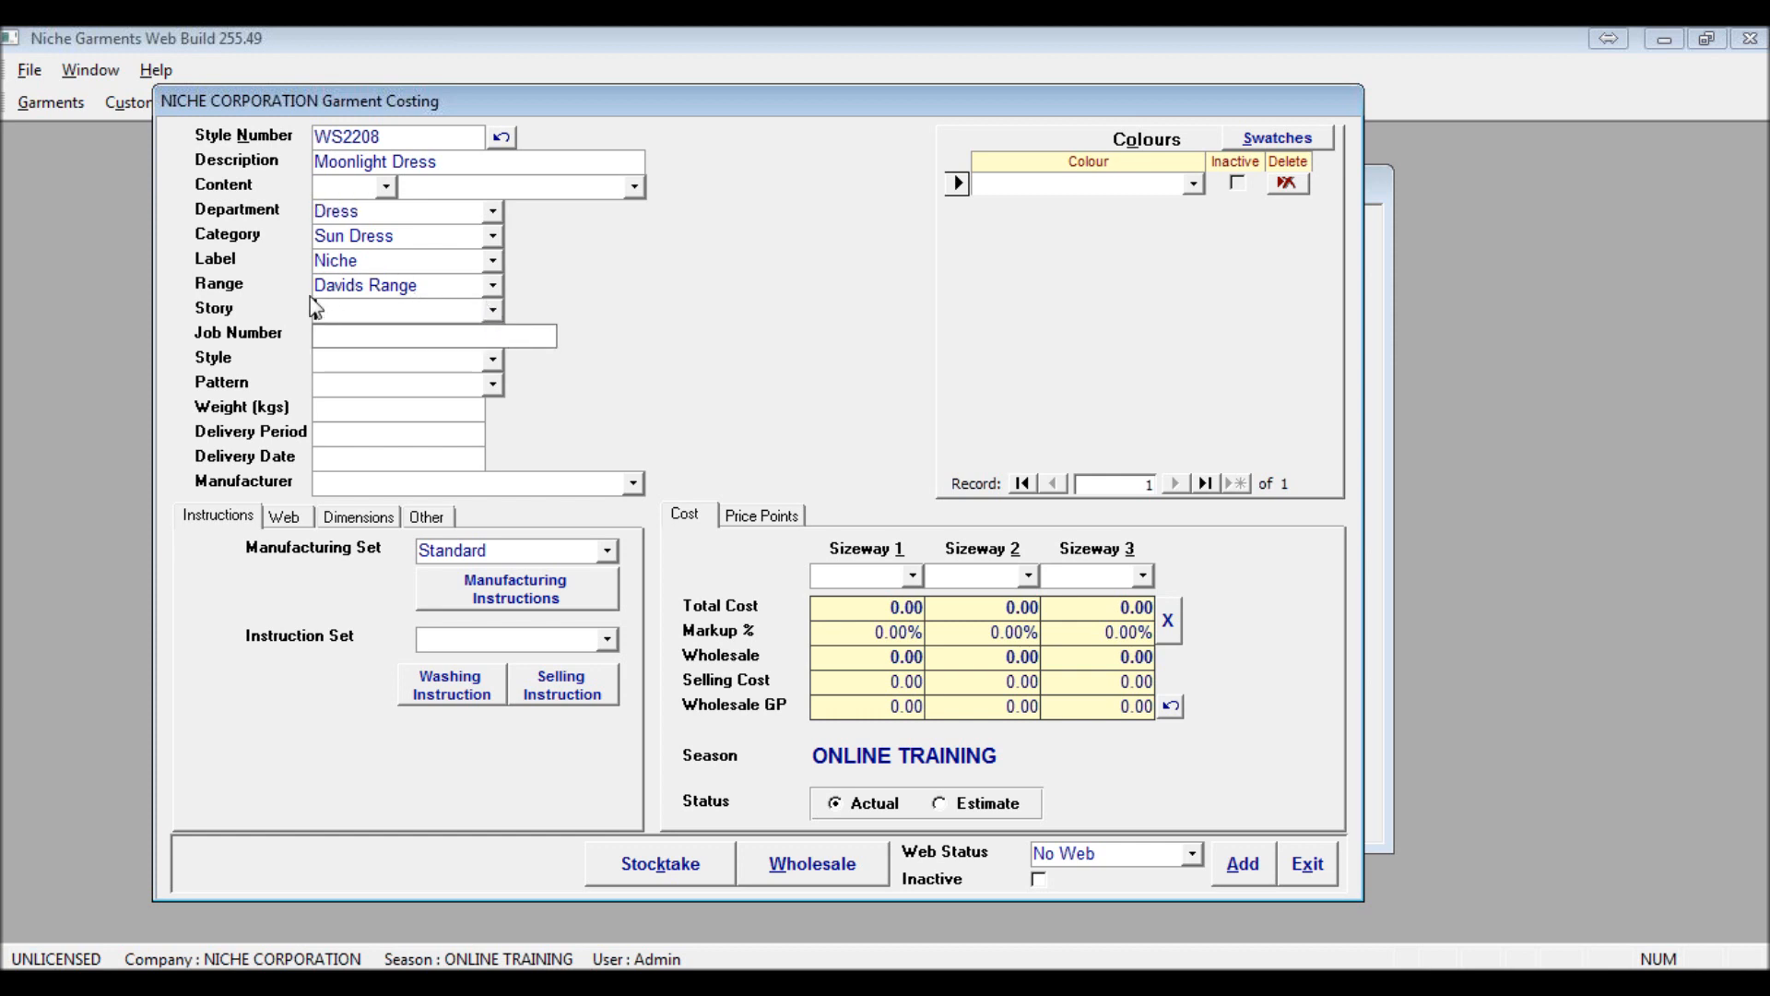
pyautogui.moveTo(315, 286); pyautogui.dragTo(422, 308)
pyautogui.click(422, 310)
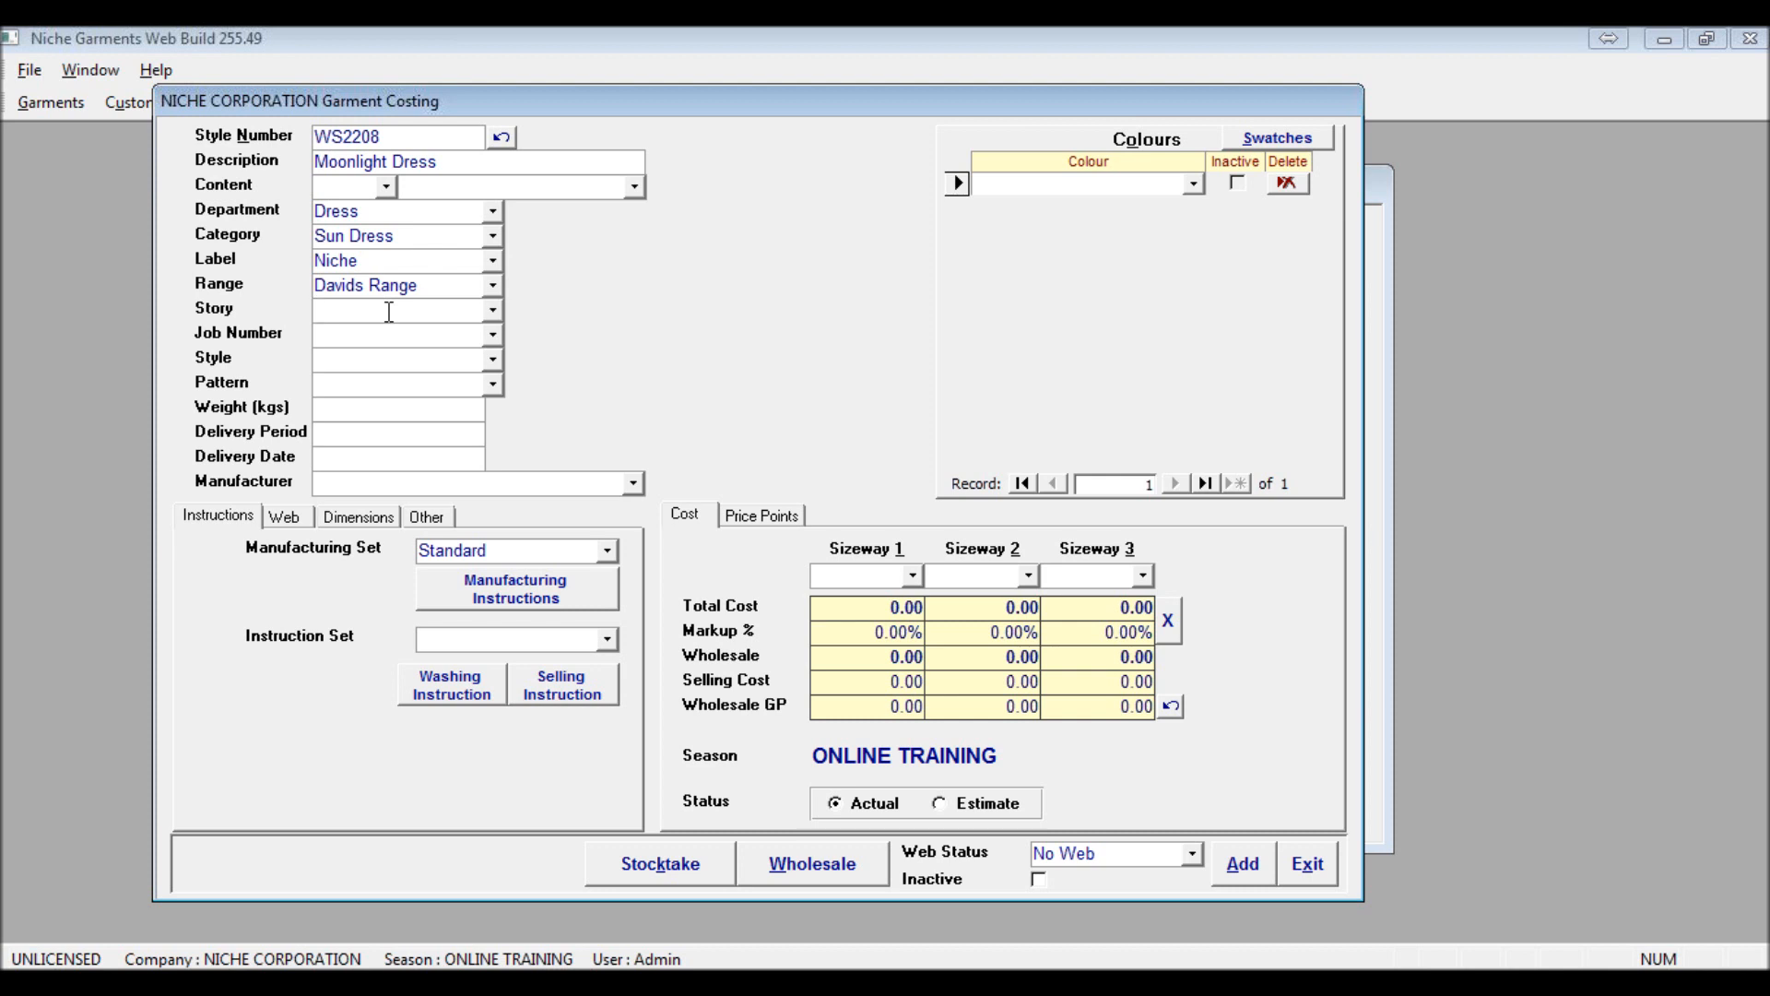
pyautogui.write('Moon')
pyautogui.press('Tab')
pyautogui.click(860, 604)
# Set the garment's pattern to 2208 and add it to the list as a new pattern with the description 2208
pyautogui.click(392, 362)
pyautogui.click(355, 380)
pyautogui.write('2208')
pyautogui.press('Tab')
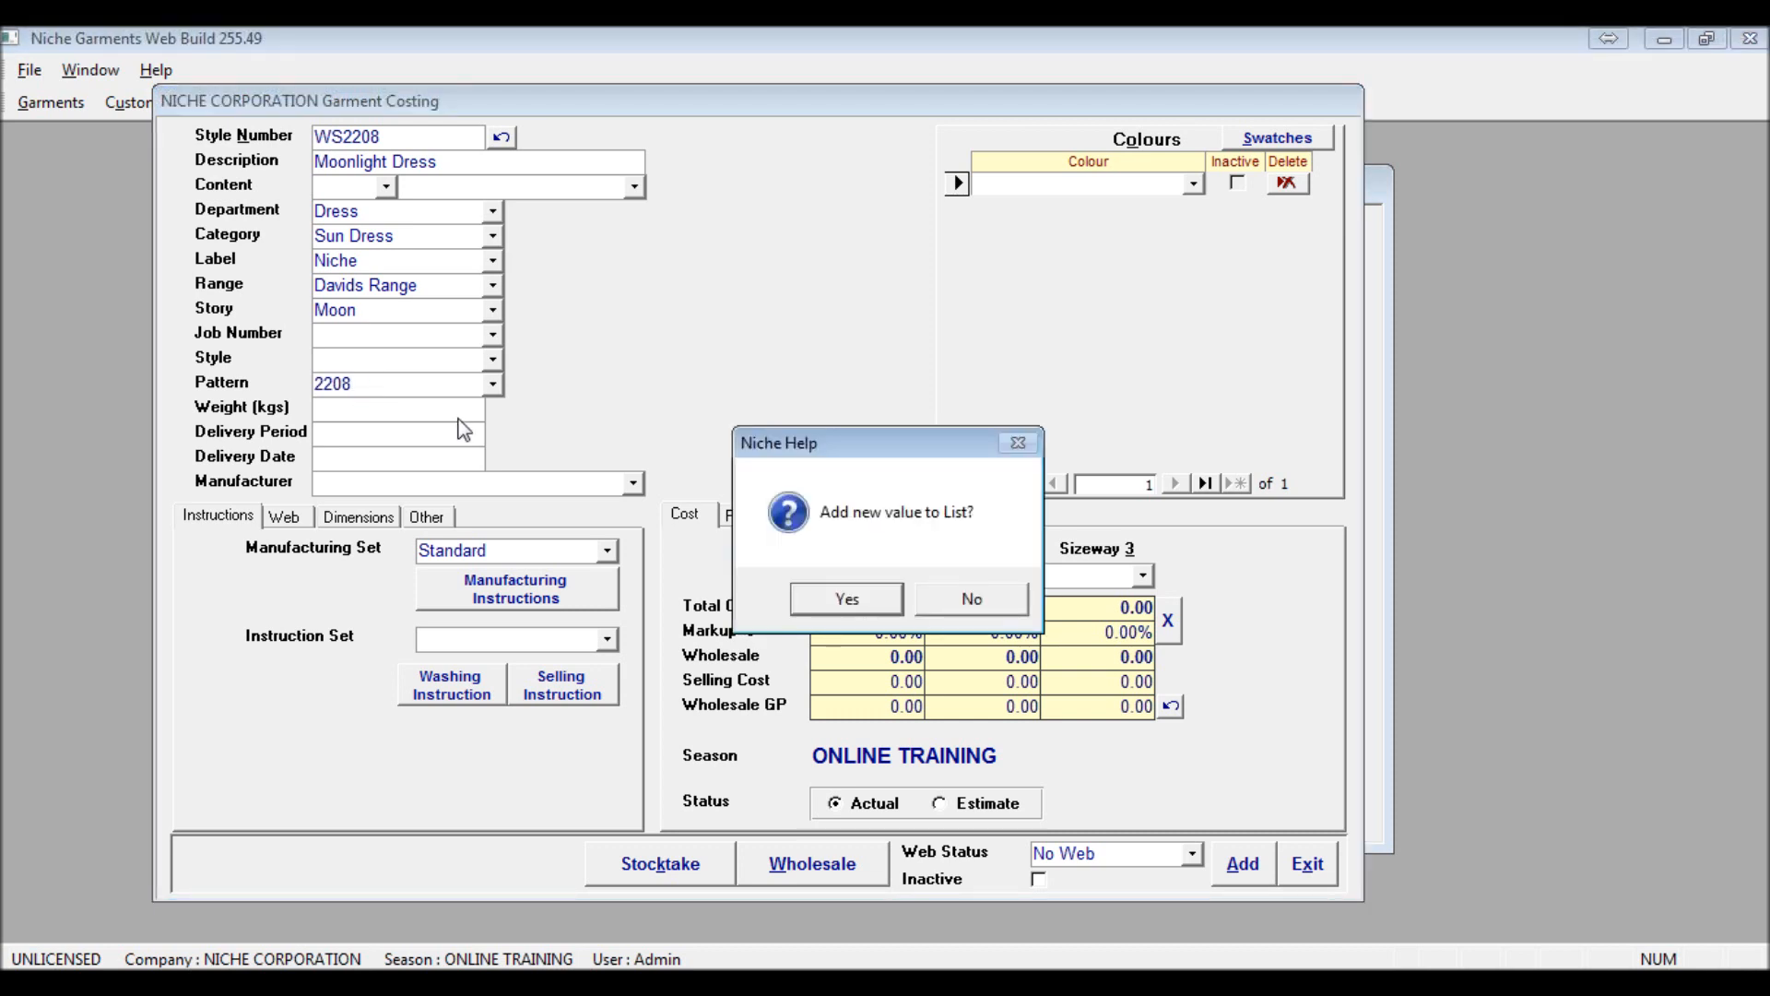
pyautogui.click(890, 608)
pyautogui.click(815, 363)
pyautogui.write('2209')
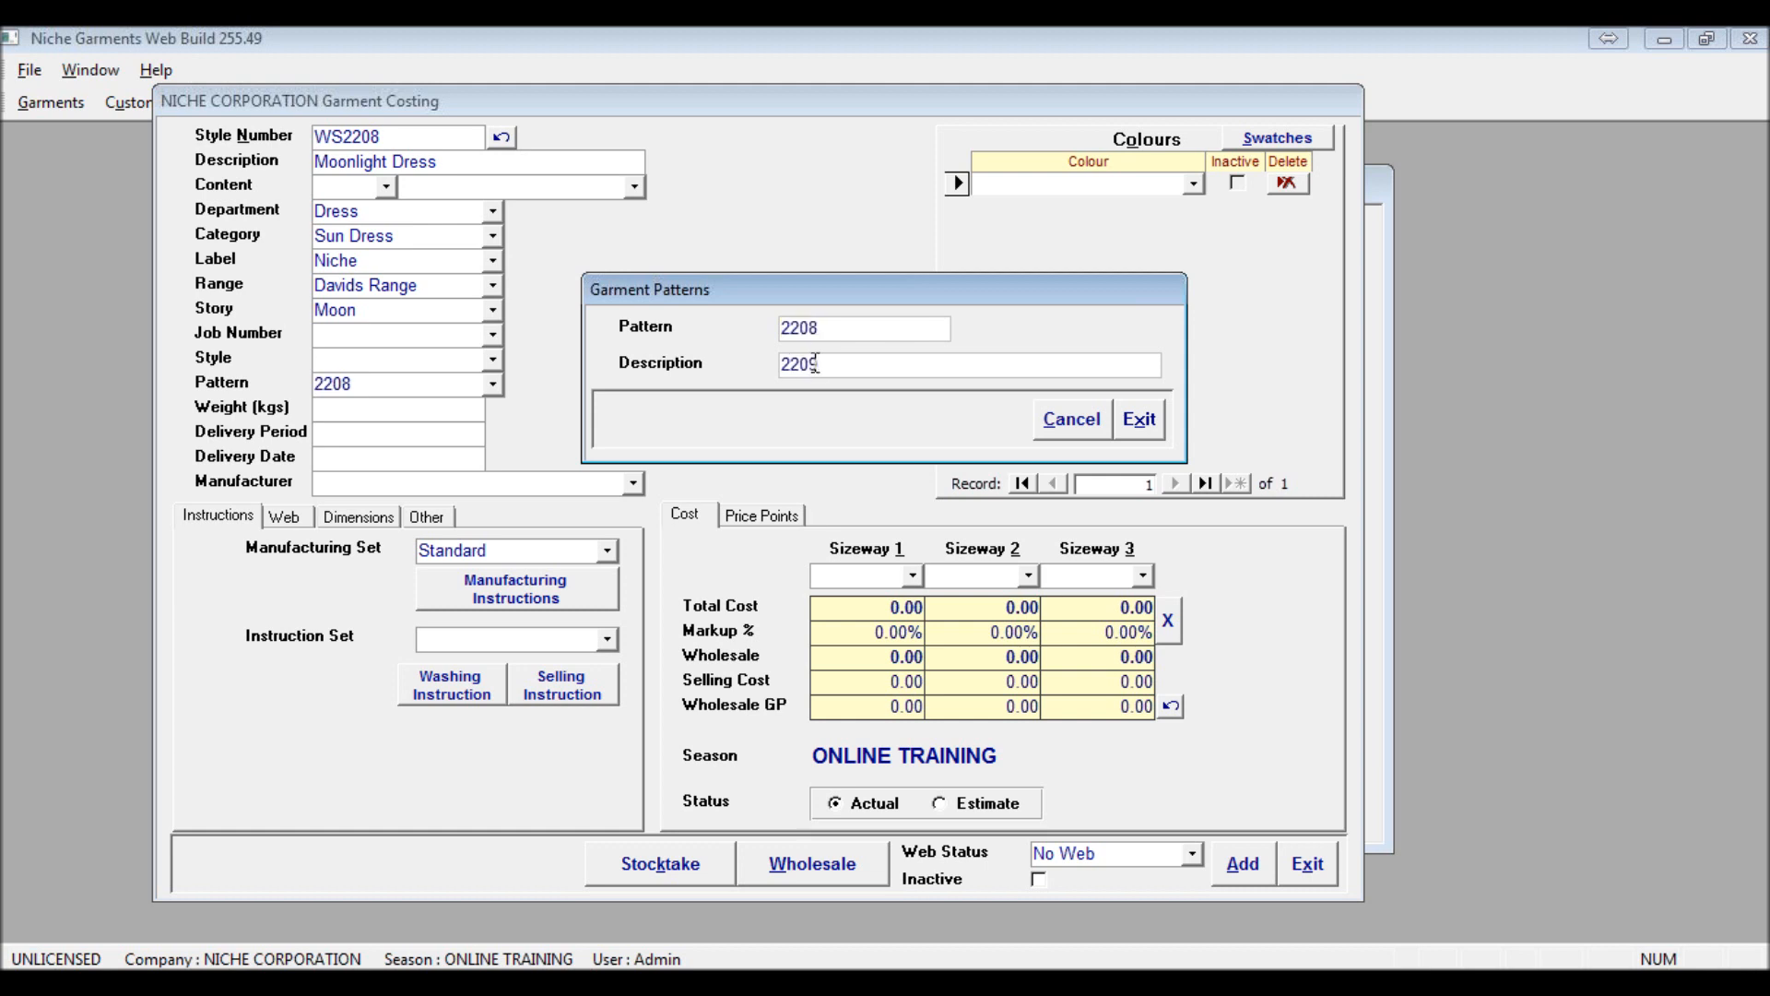
pyautogui.press('BackSpace')
pyautogui.write('8')
pyautogui.click(1140, 420)
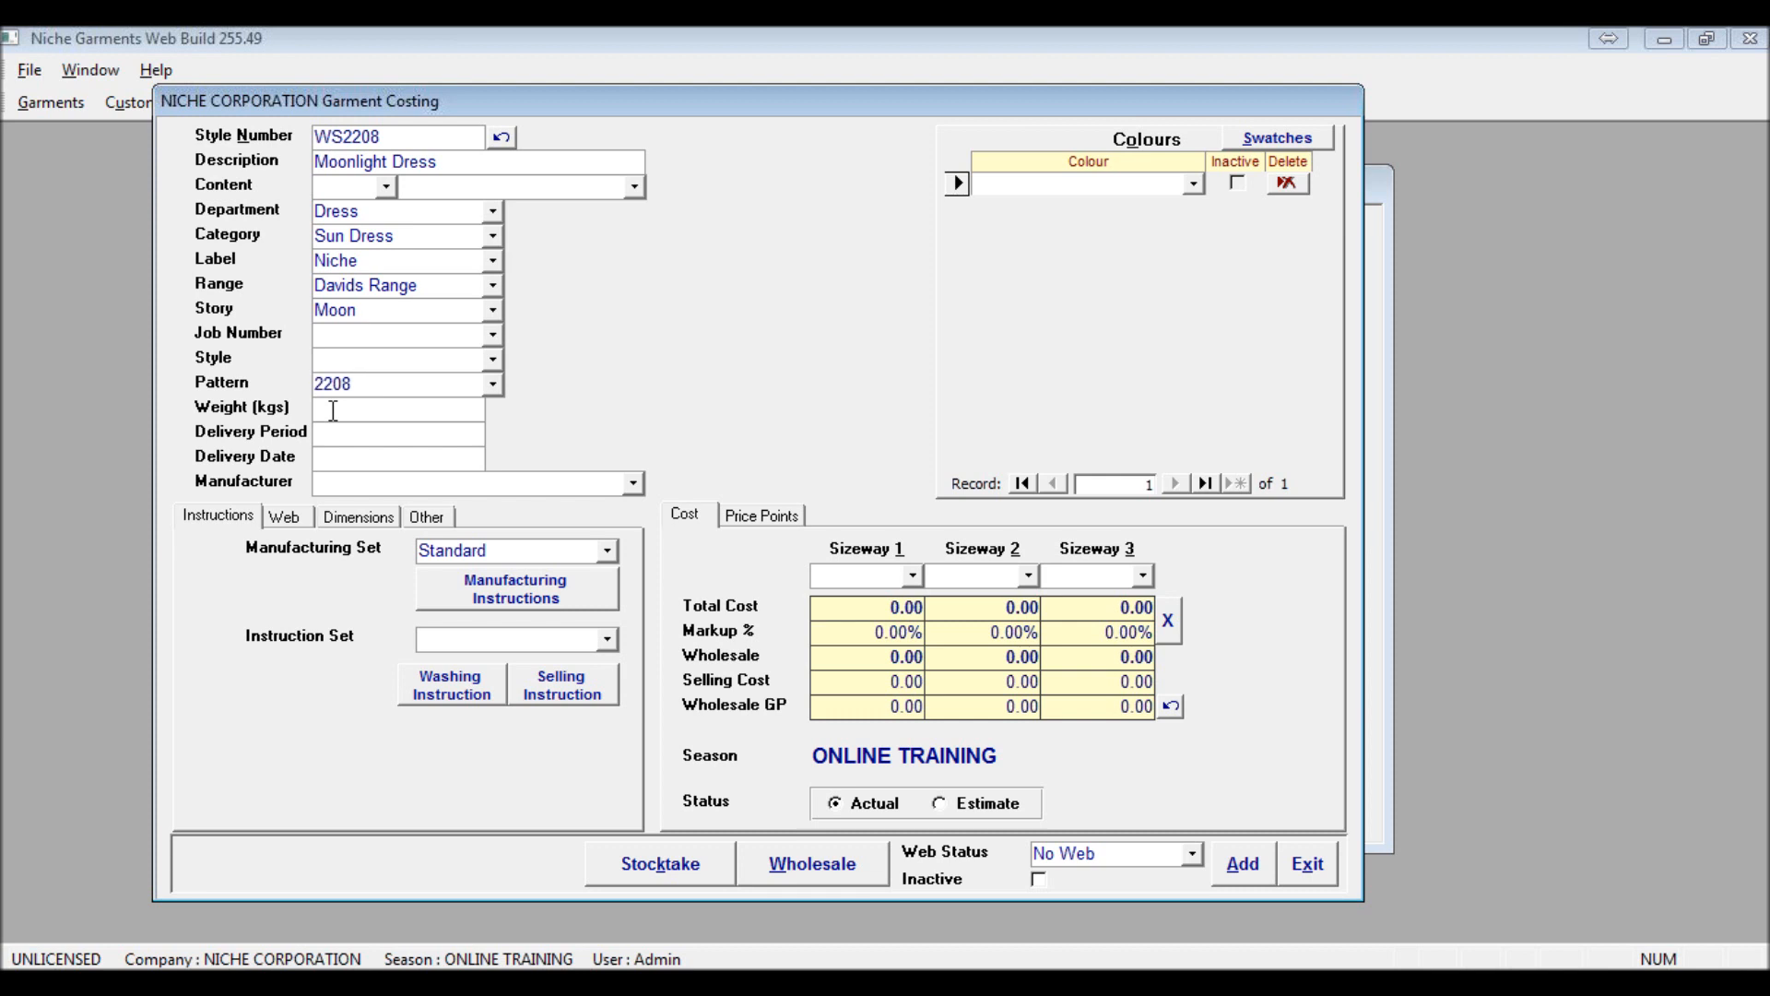
# Set the garment's weight to 0.20 kg and its delivery period to March
pyautogui.write('.20')
pyautogui.click(360, 436)
pyautogui.write('March')
pyautogui.press('Tab')
# Set the garment's delivery date to 28-Mar-2011 and choose A&I Manufacturing as the manufacturer
pyautogui.write('28/03')
pyautogui.press('Tab')
pyautogui.click(633, 483)
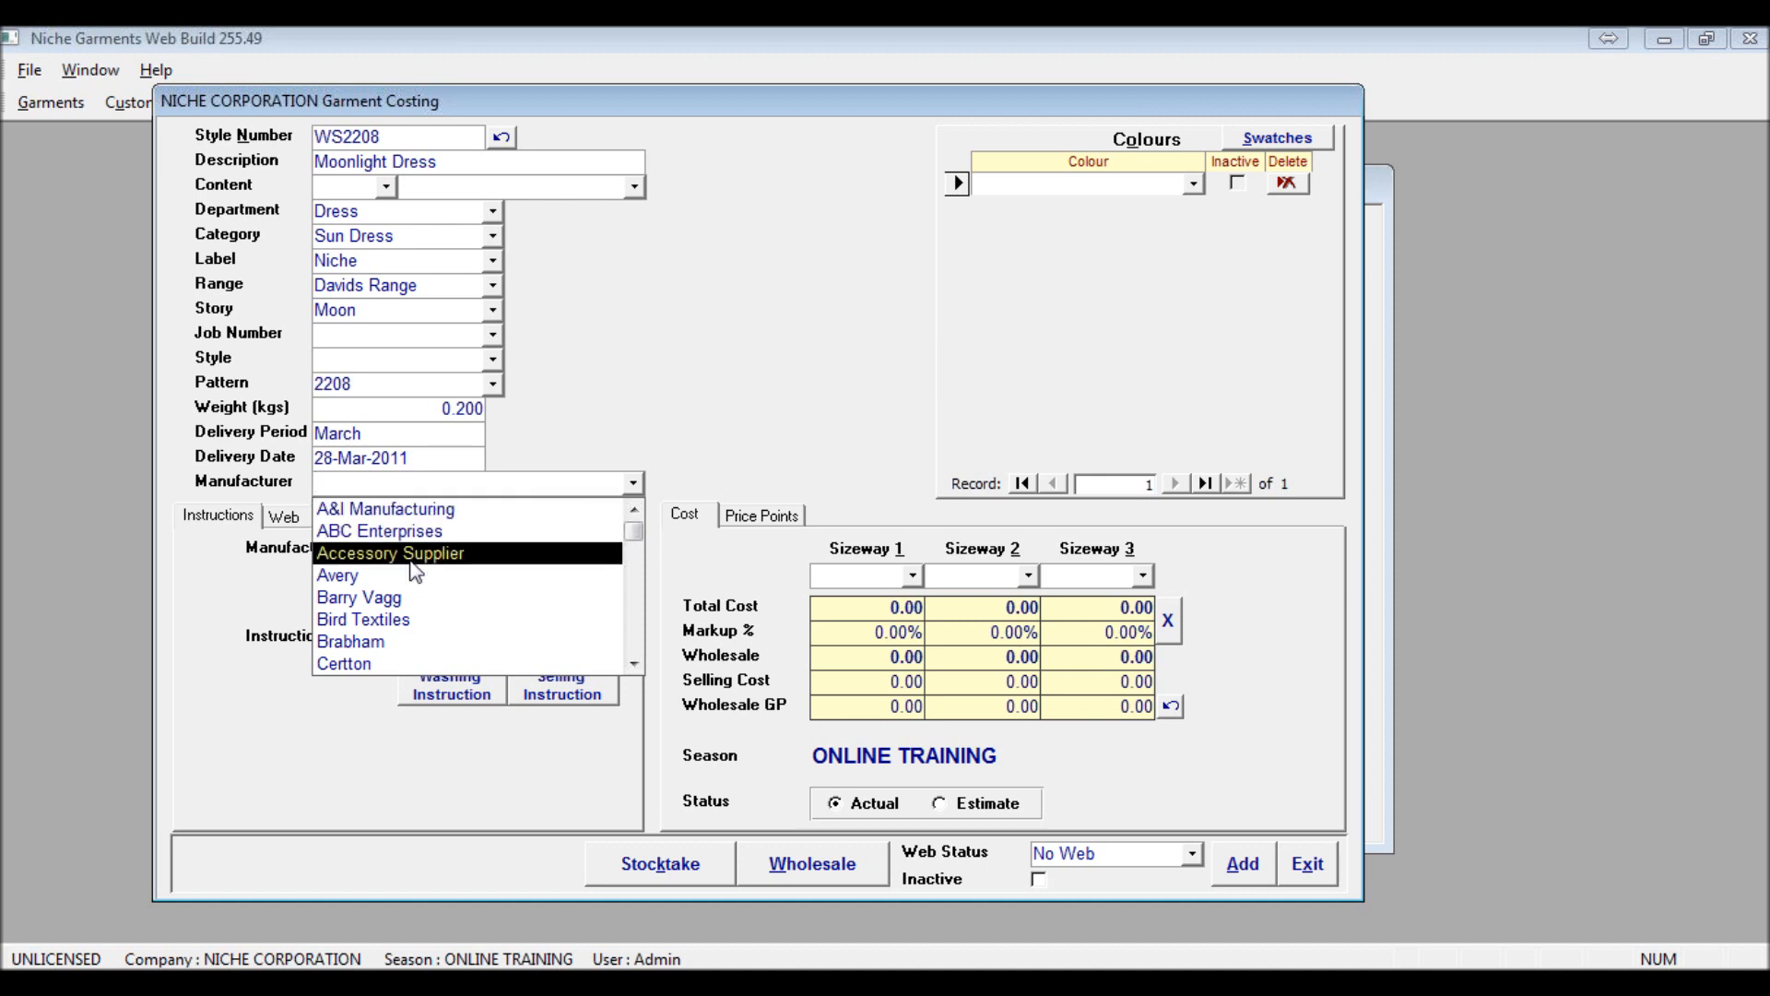
pyautogui.click(409, 510)
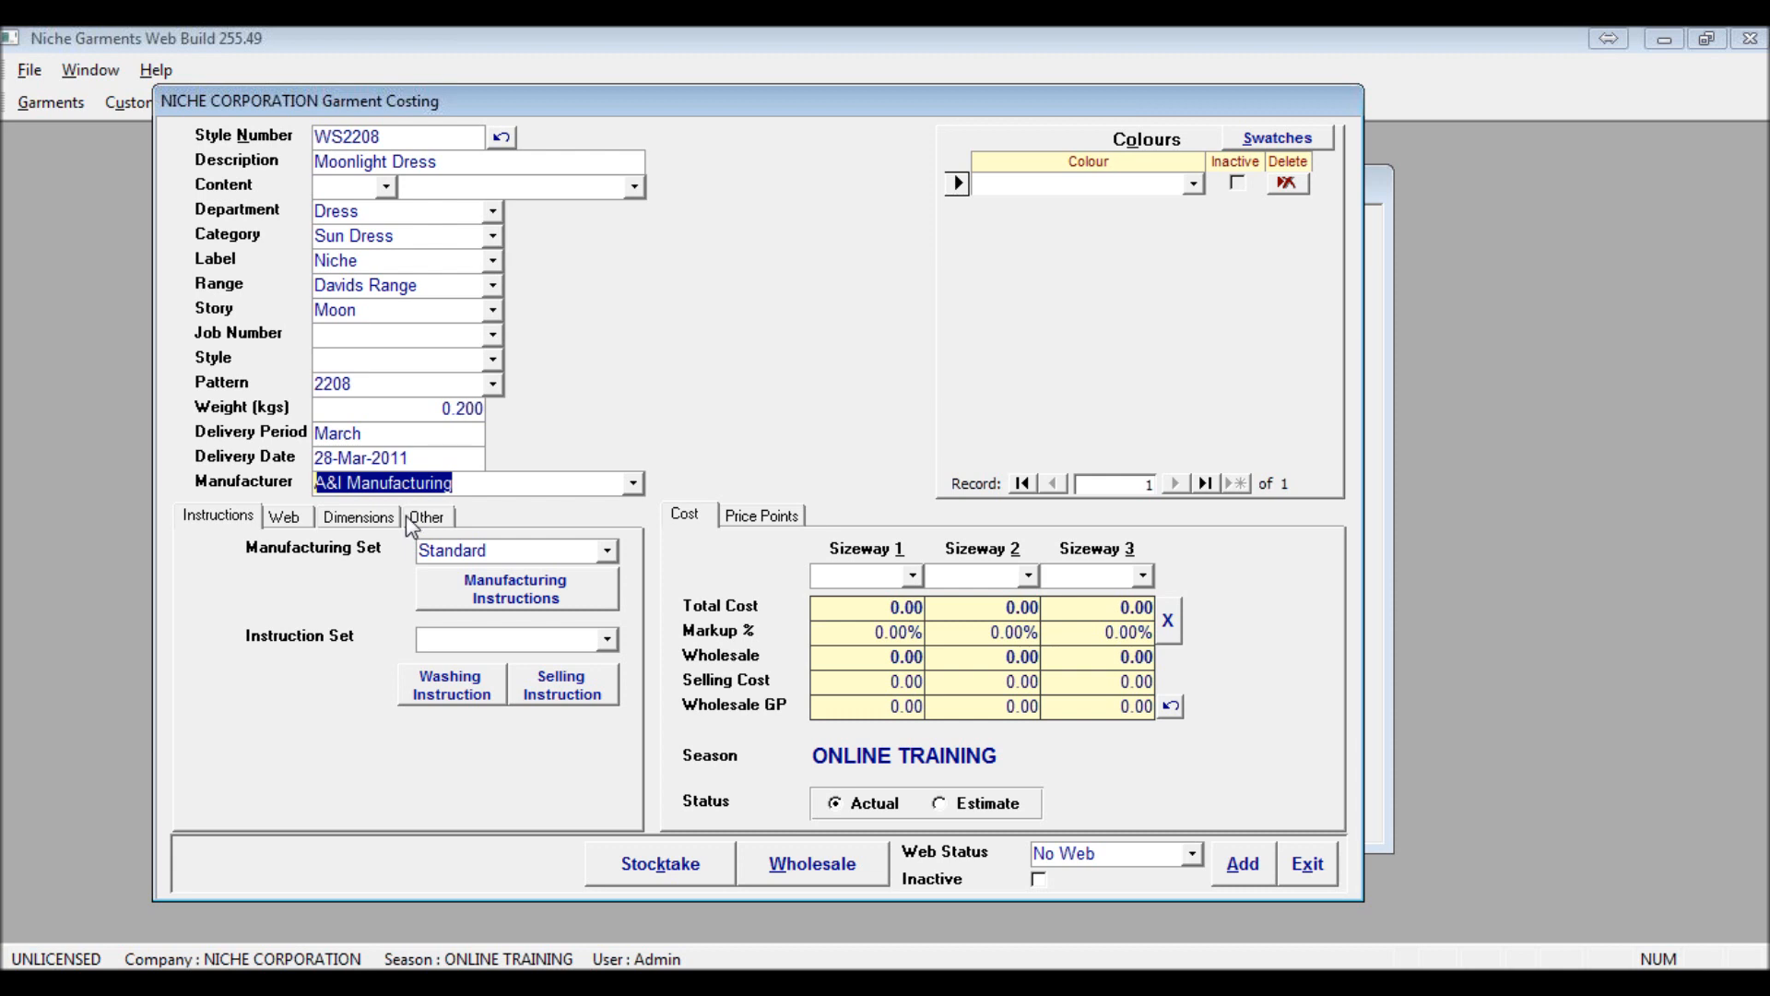
pyautogui.click(413, 519)
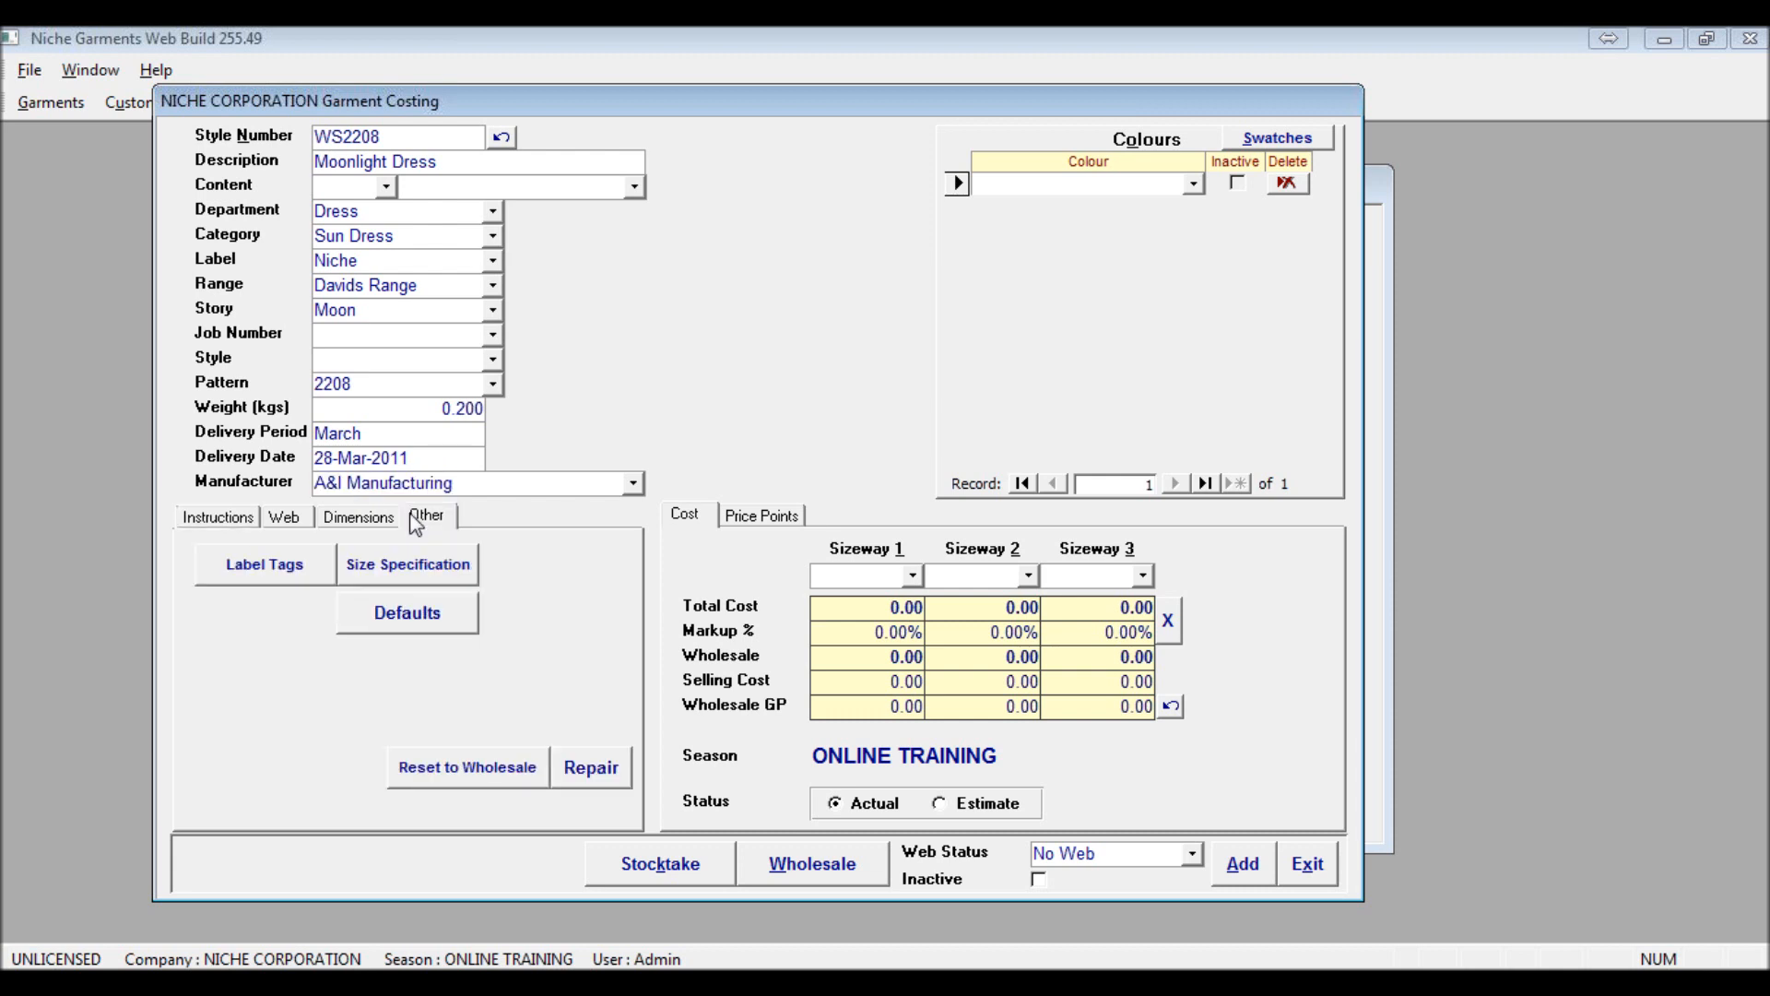
# Add Red, White and Blue as new colours in the garment's colour list
pyautogui.click(1193, 185)
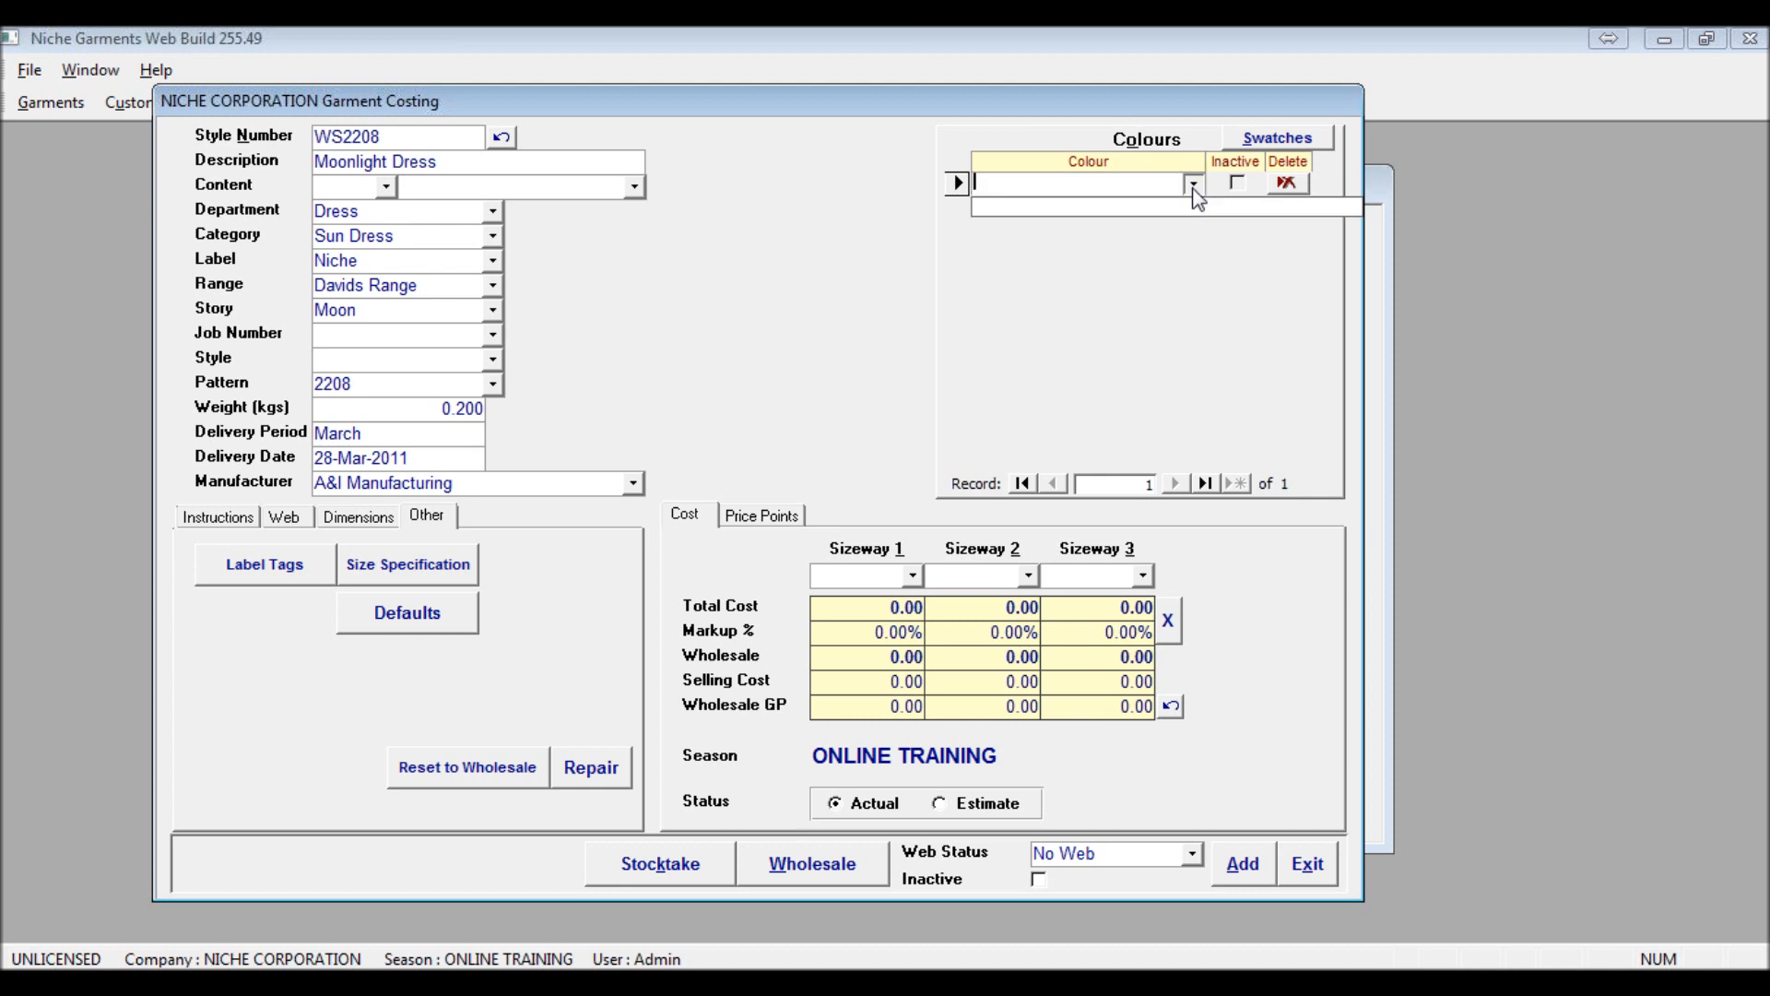
pyautogui.click(1151, 191)
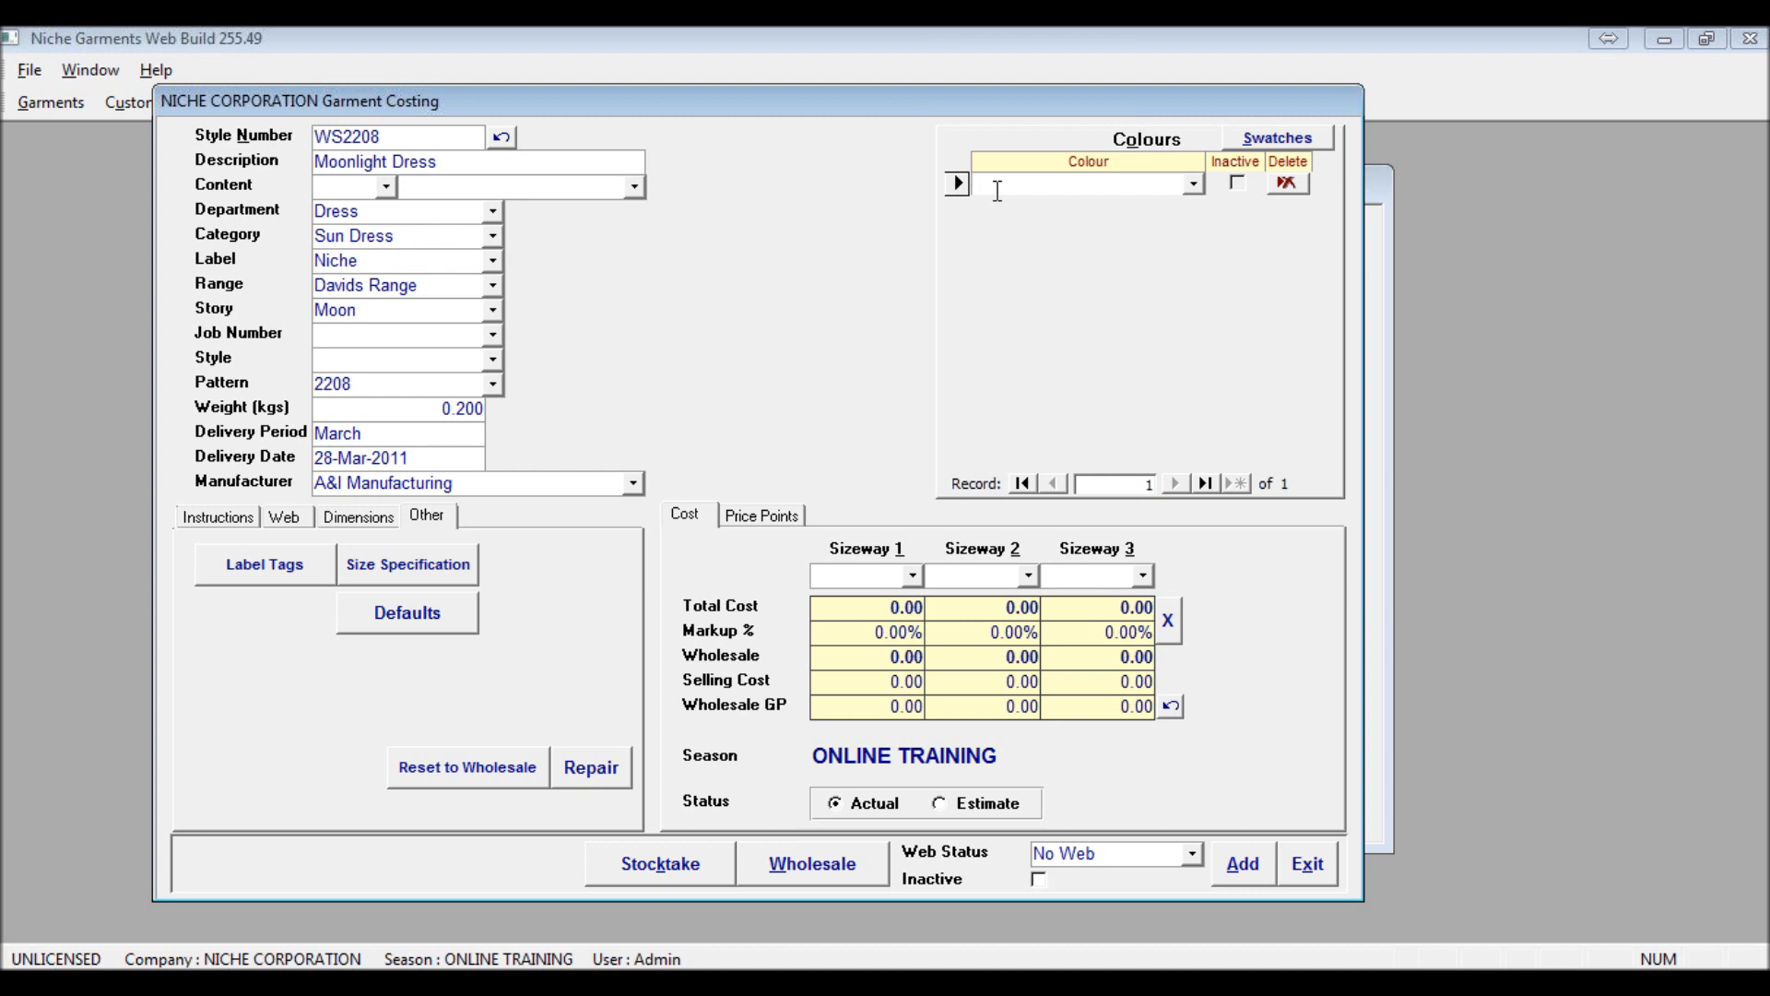
pyautogui.moveTo(994, 102); pyautogui.dragTo(937, 100)
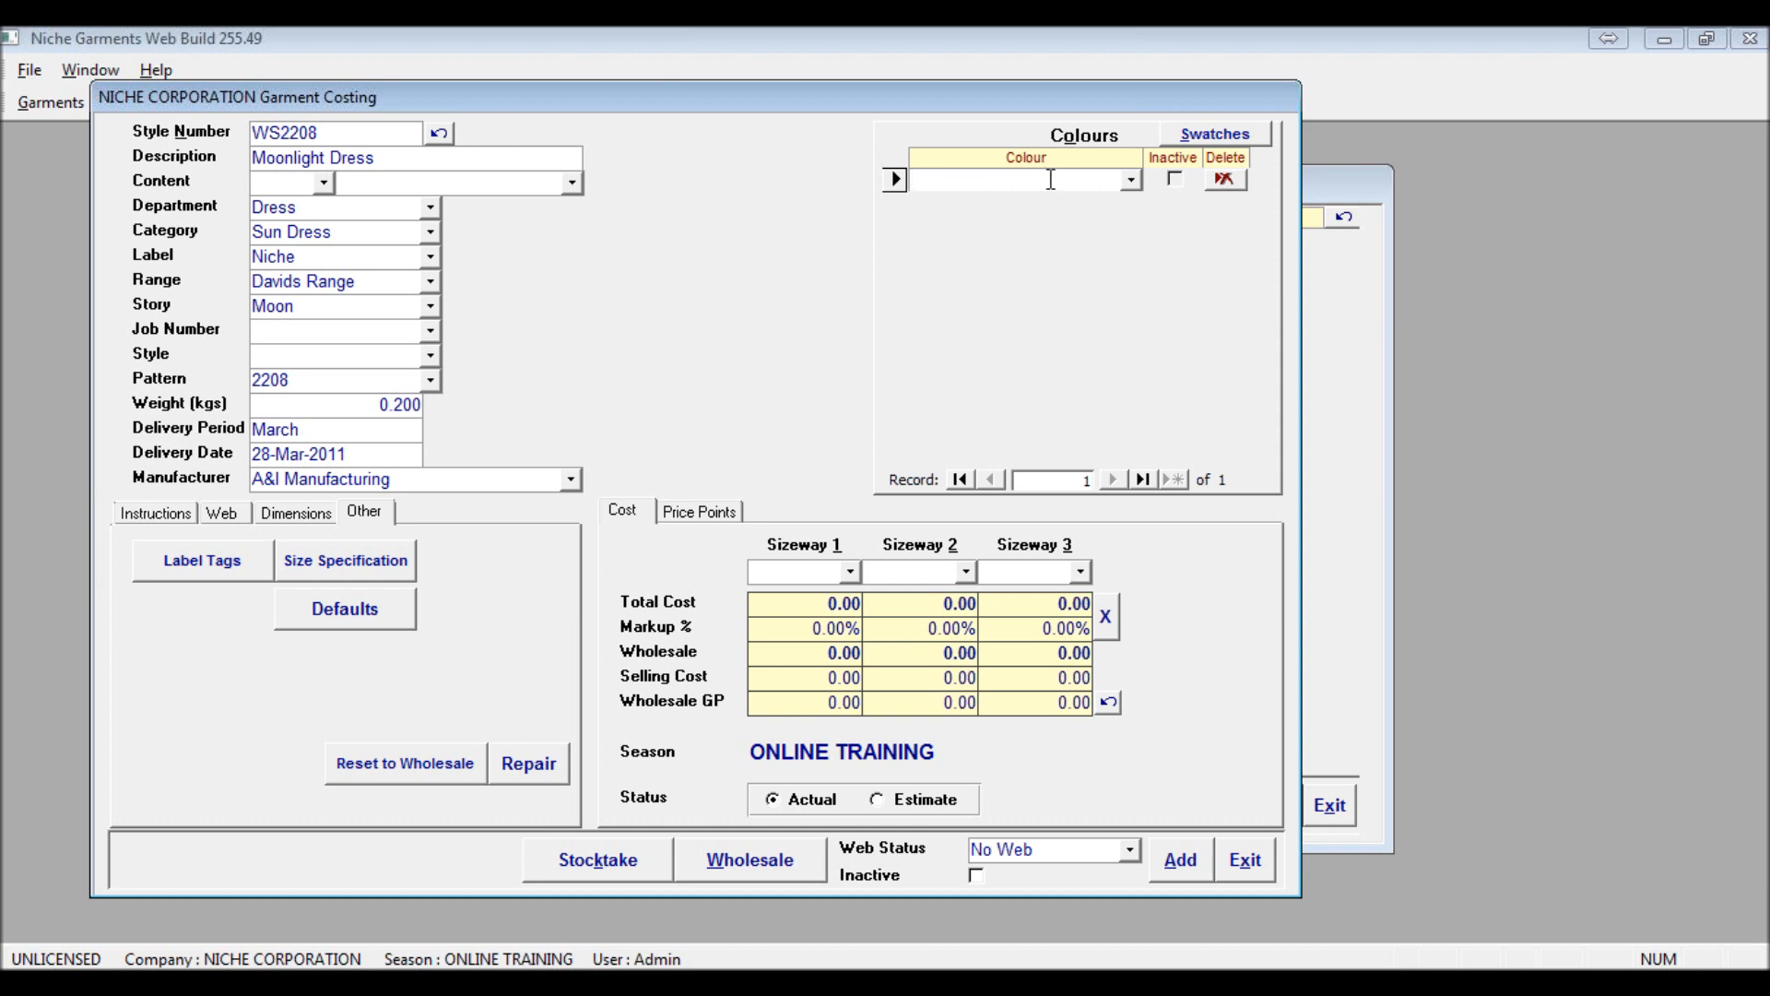
pyautogui.write('Red')
pyautogui.press('Return')
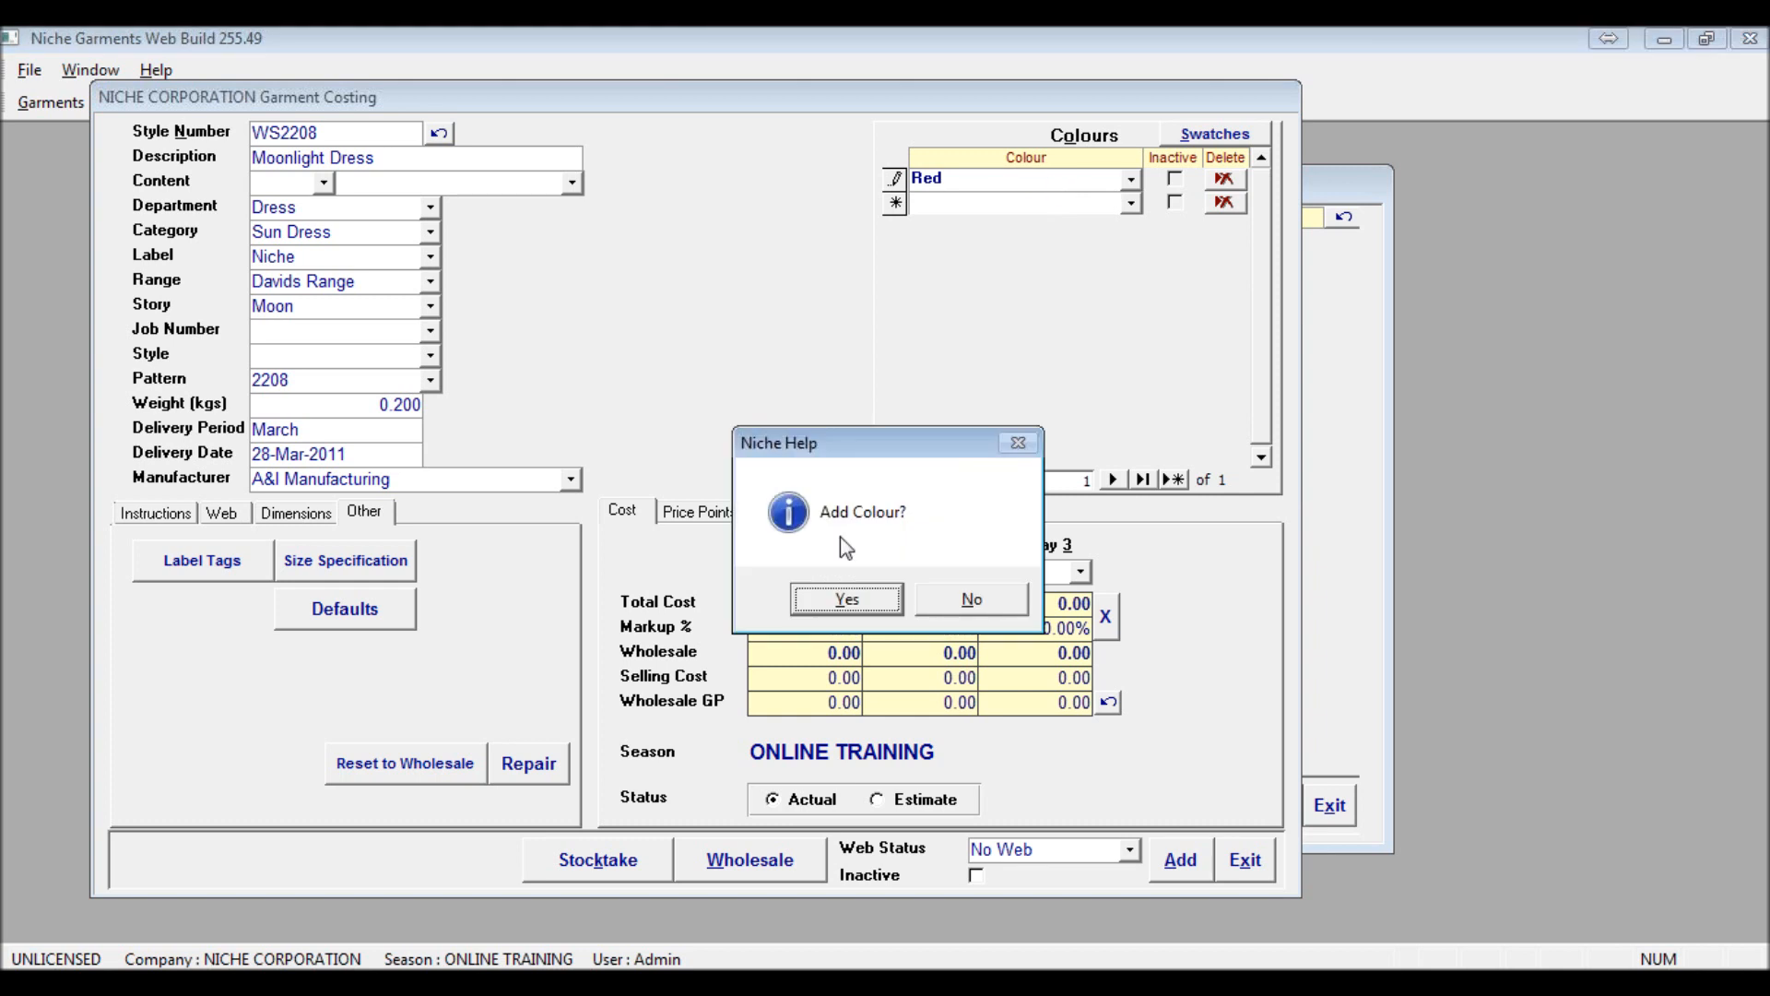
pyautogui.click(801, 600)
pyautogui.write('White')
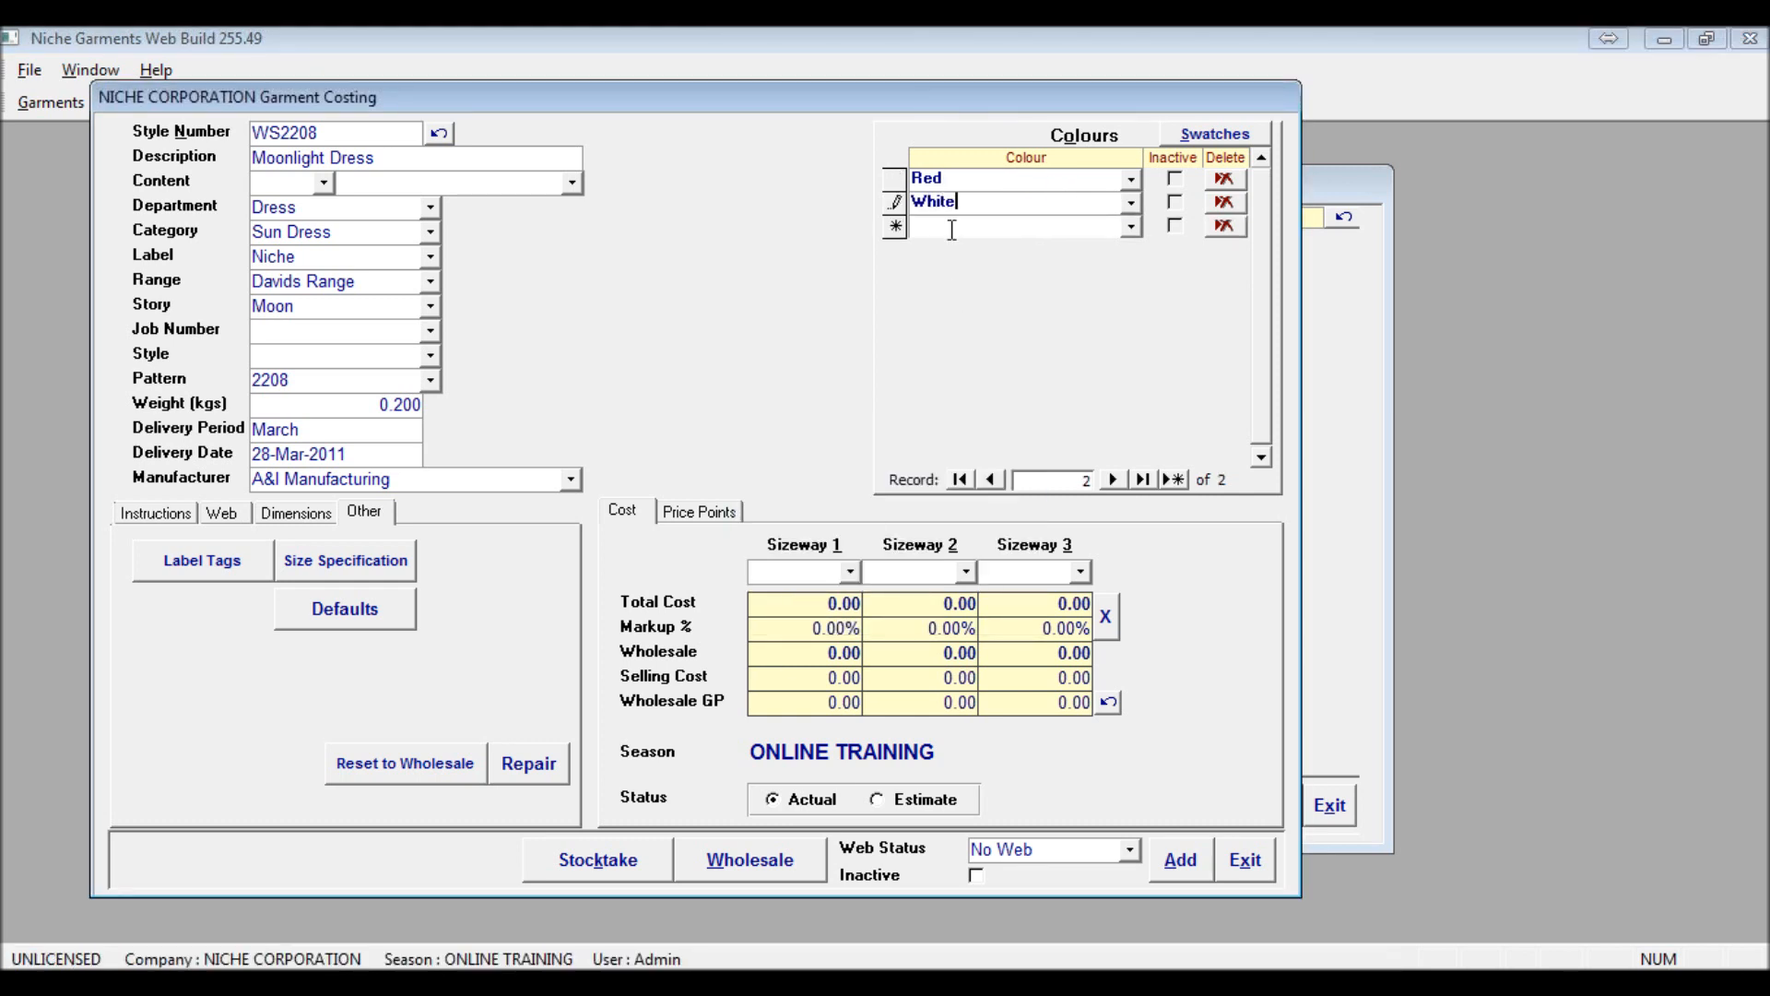
pyautogui.press('Return')
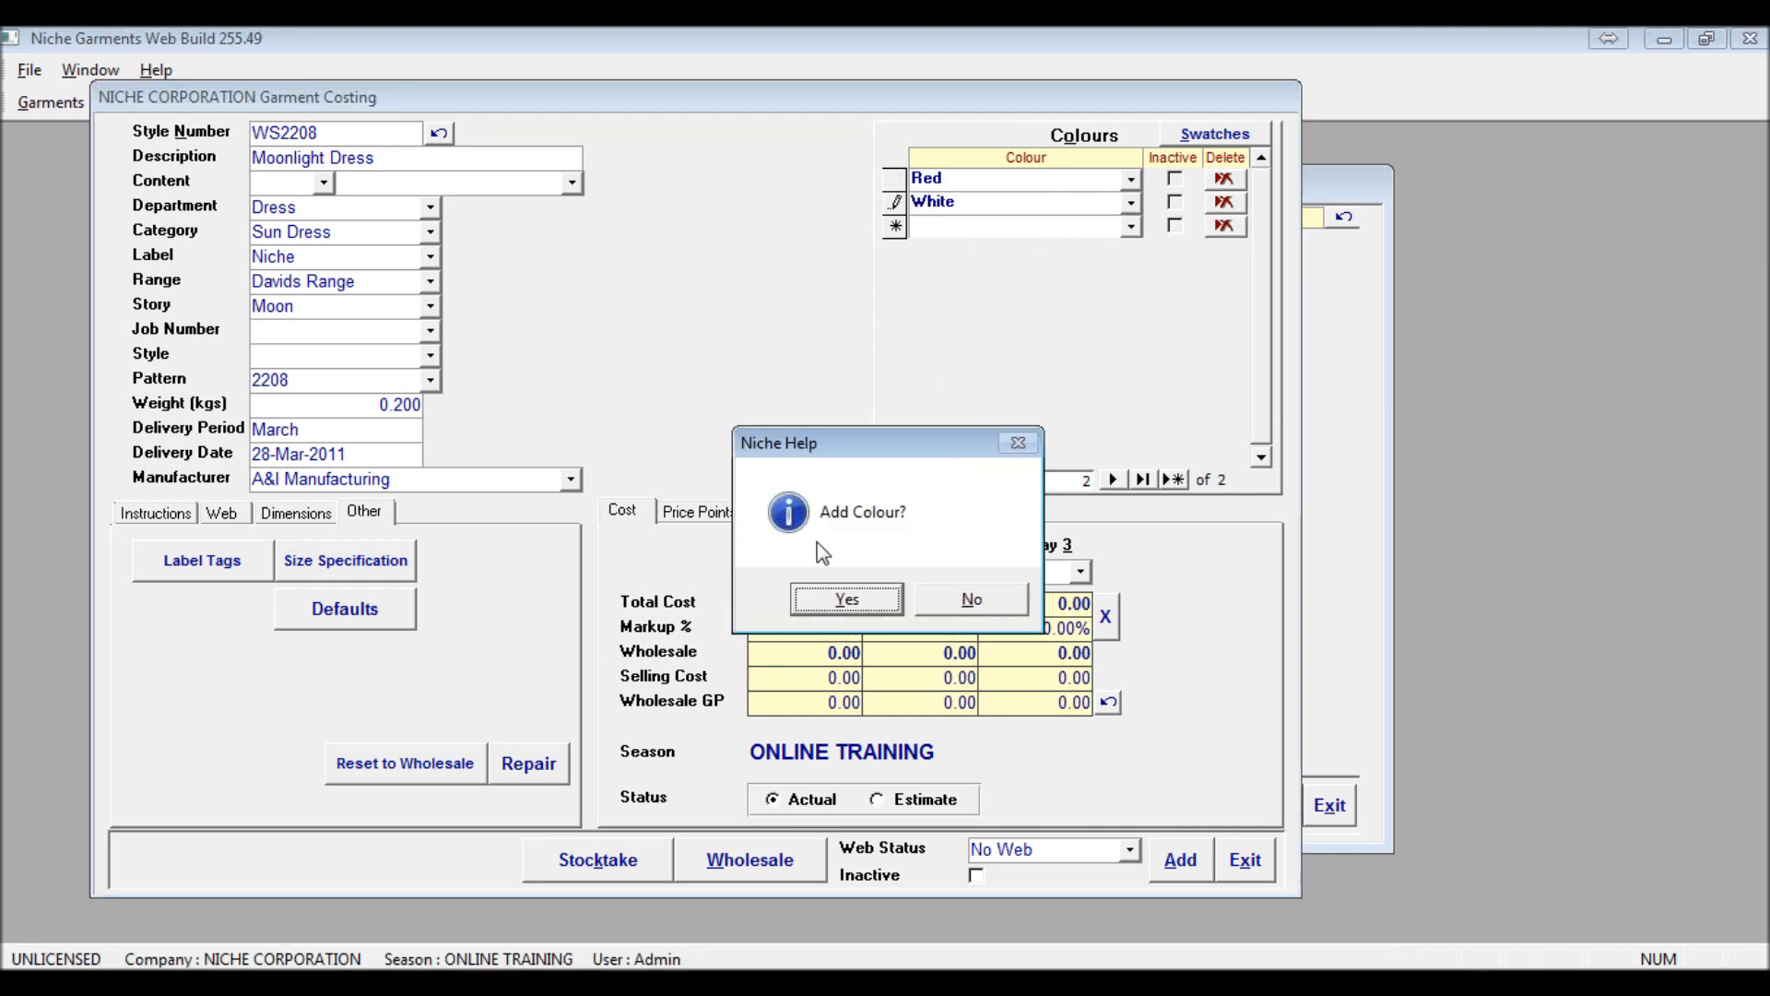
pyautogui.click(825, 596)
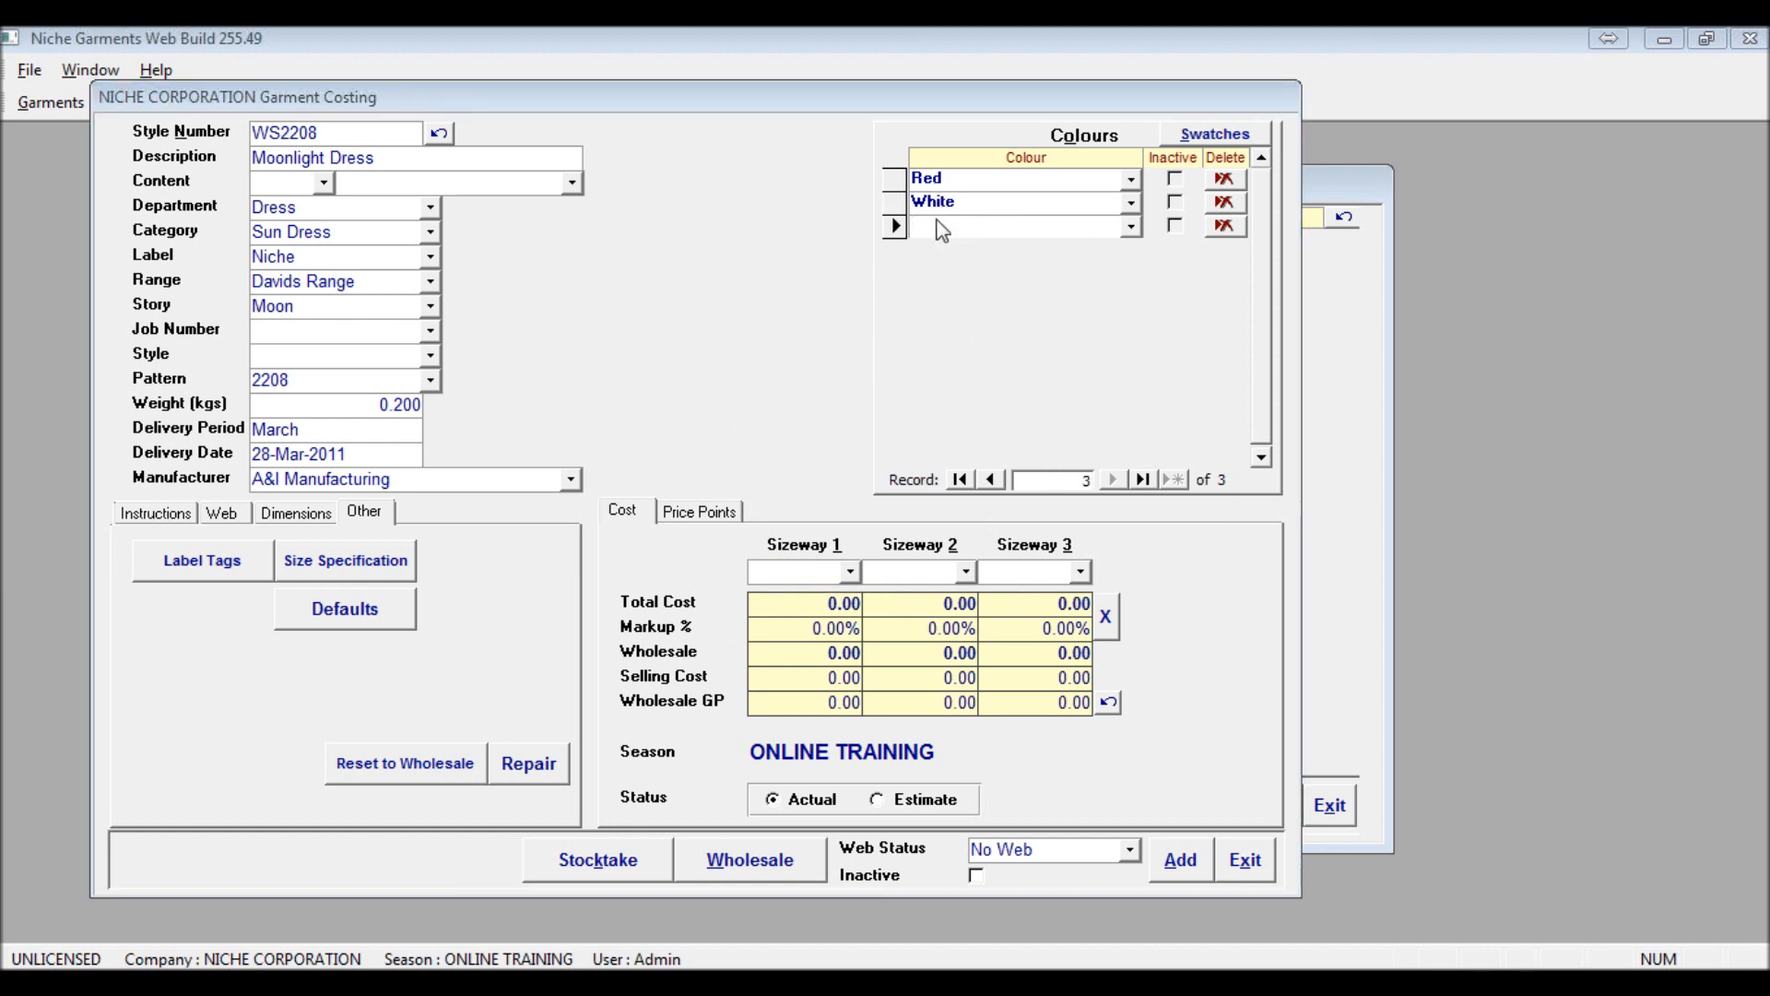
pyautogui.write('Blue')
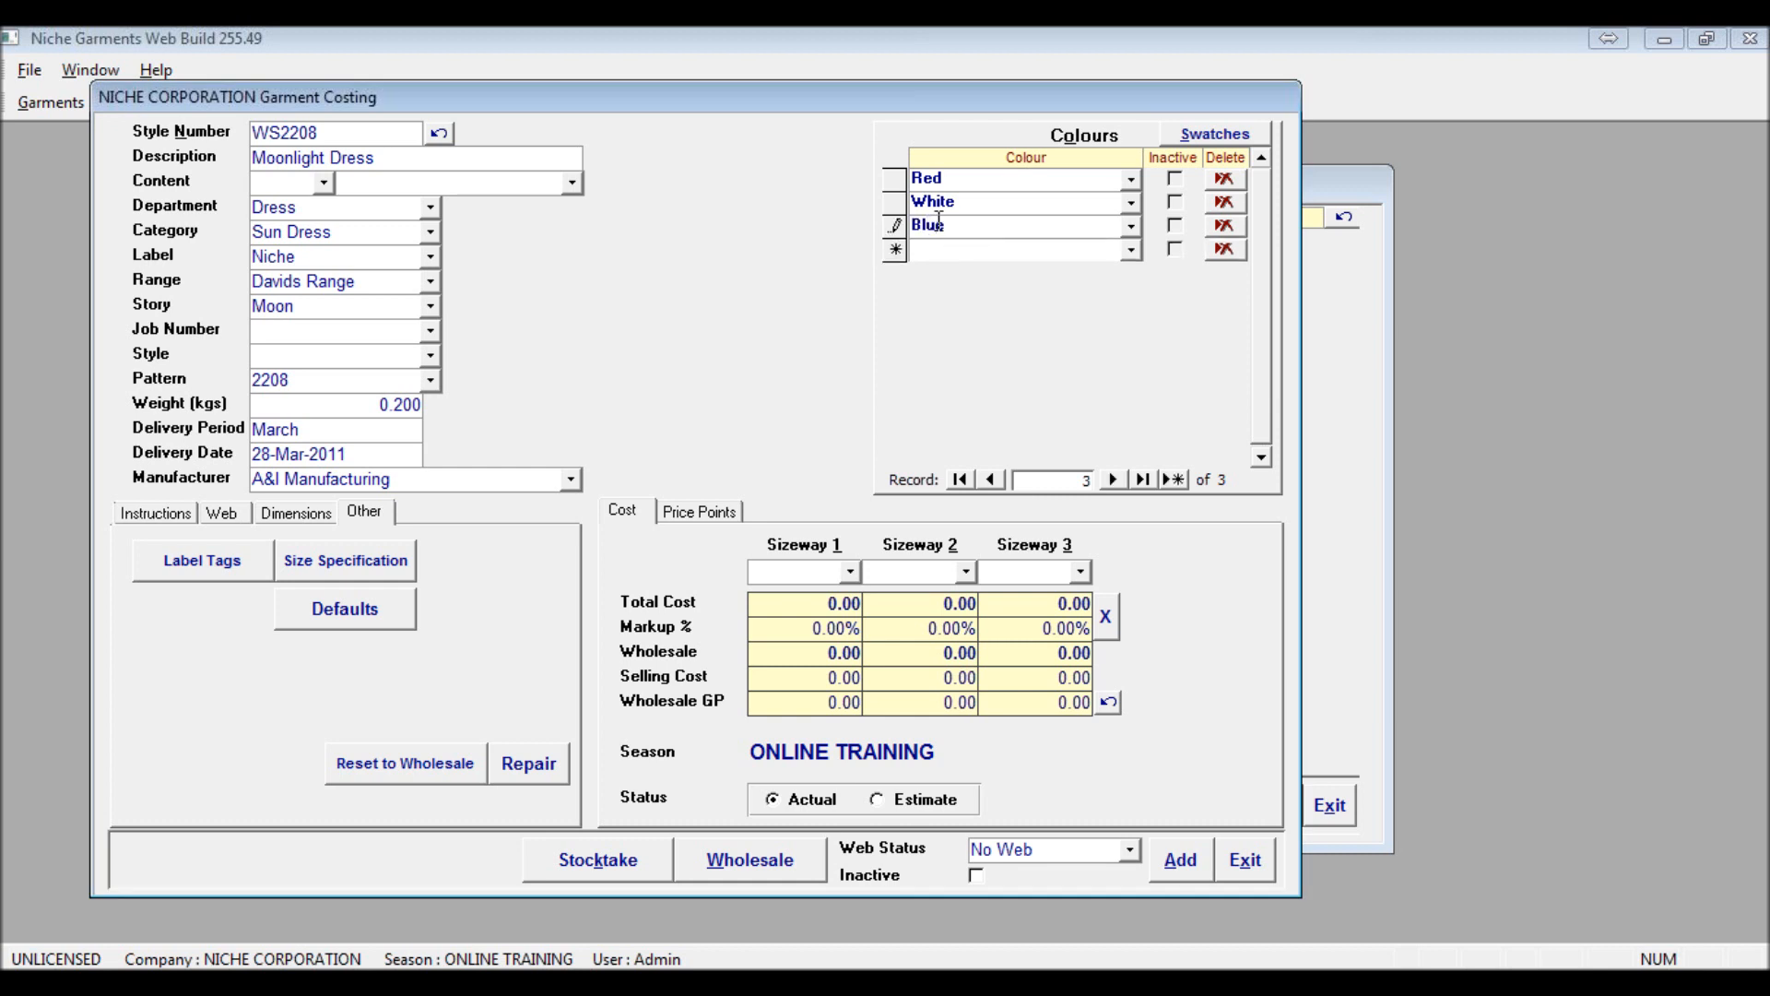
pyautogui.press('Tab')
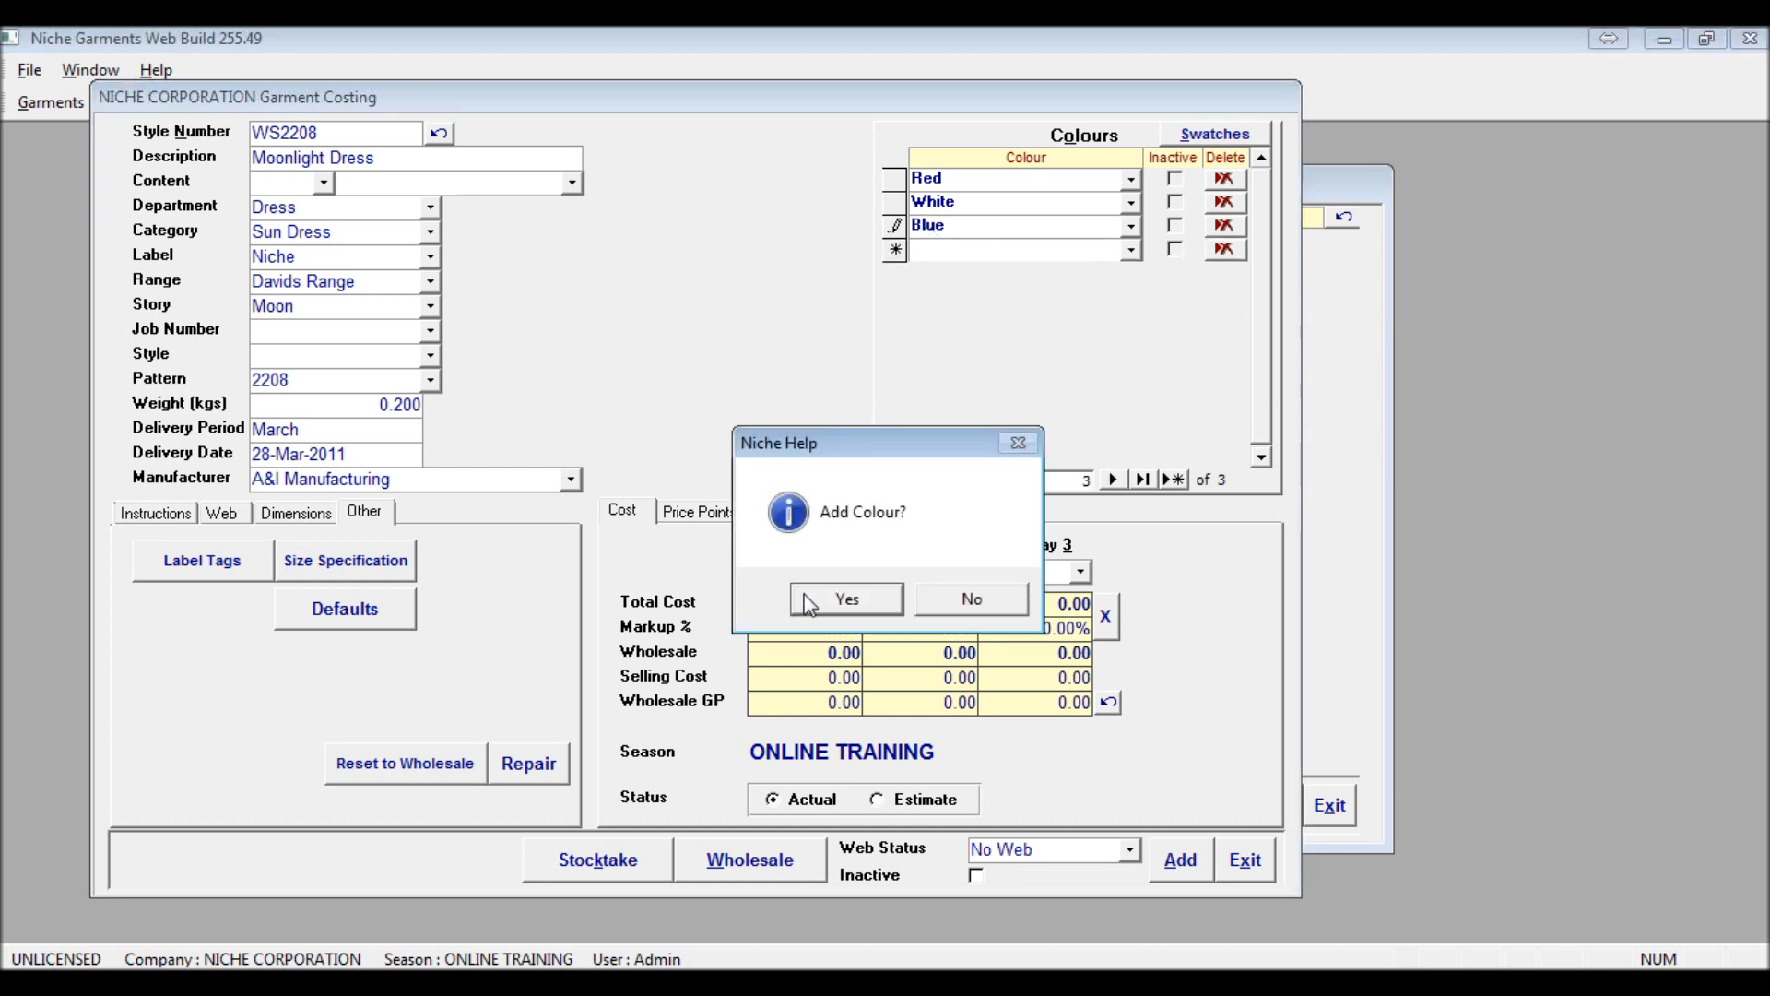
pyautogui.click(810, 605)
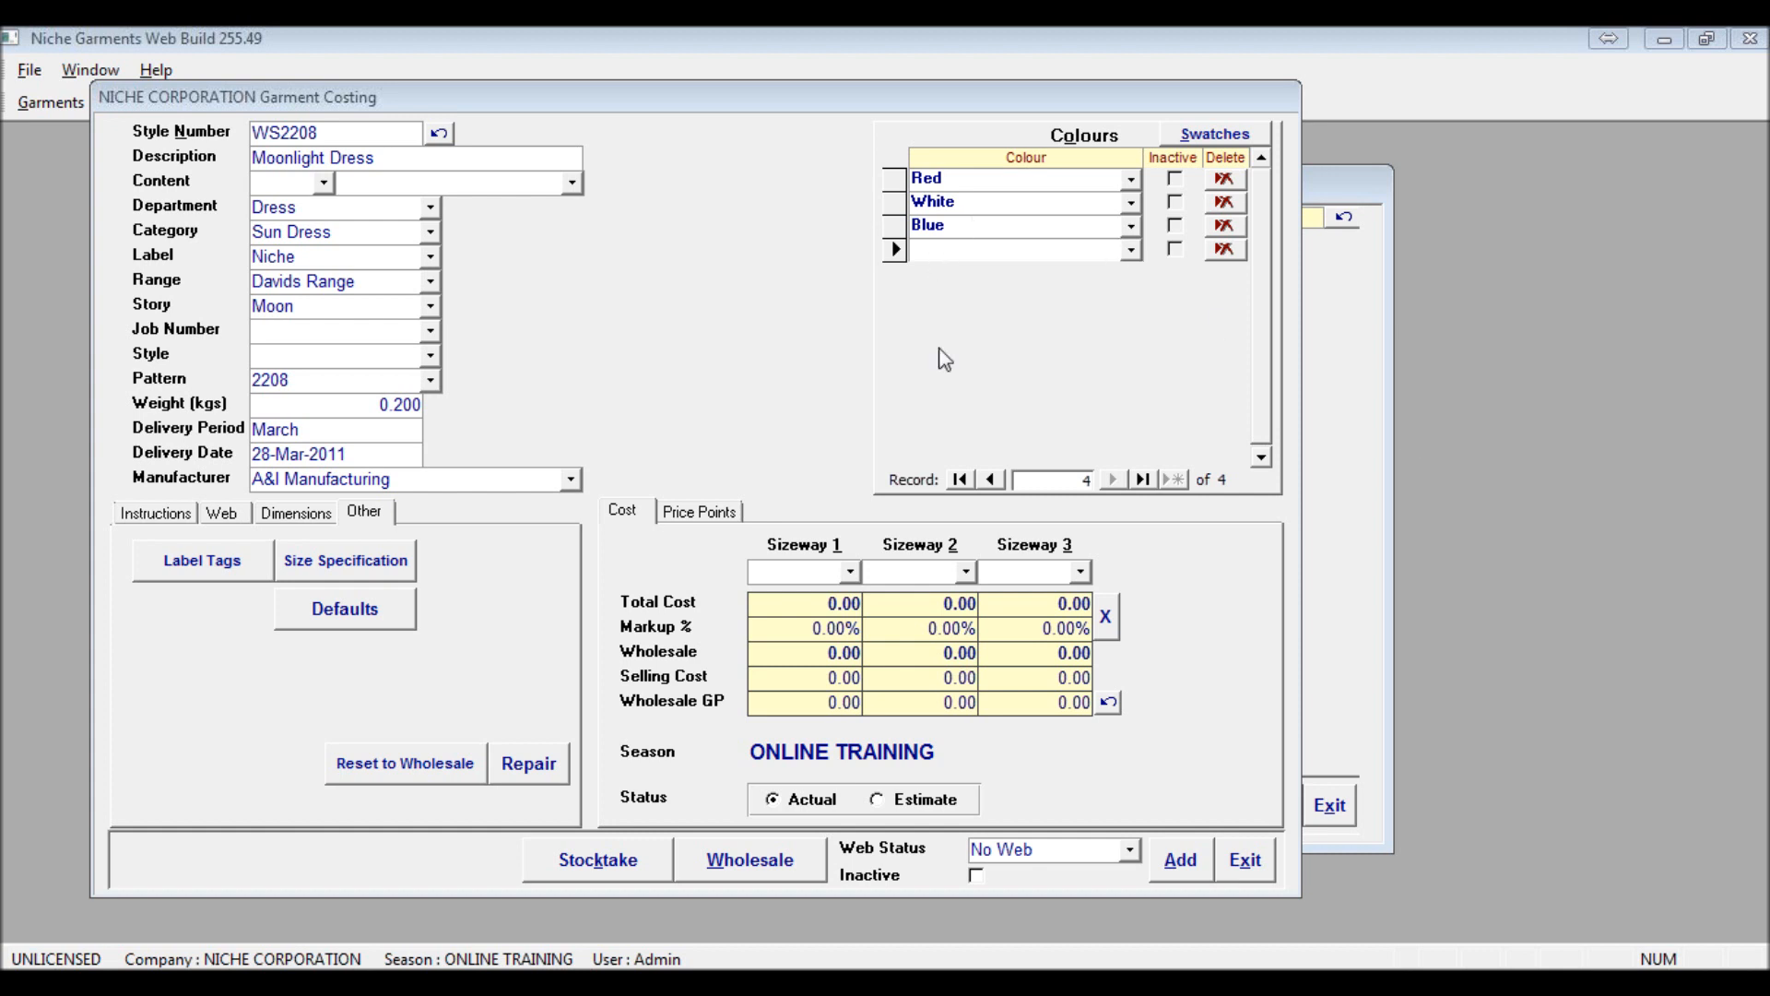
# Remove the colour Red from the garment's colour list
pyautogui.click(1226, 182)
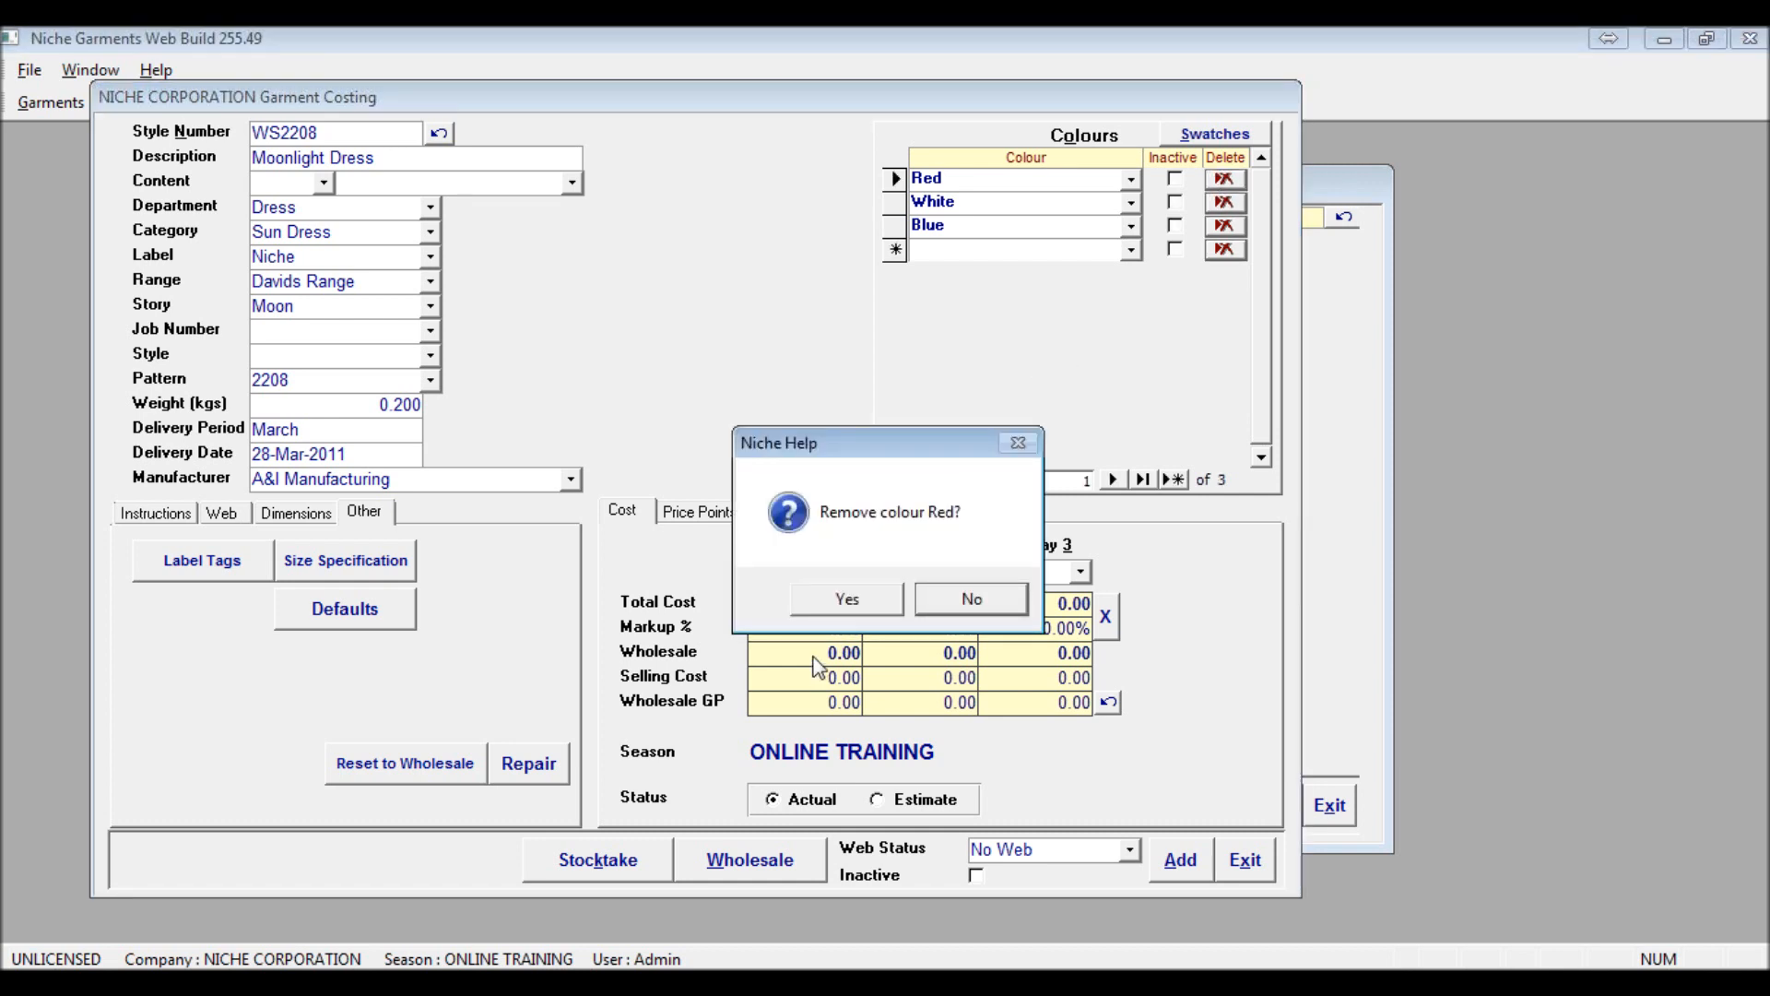
pyautogui.click(820, 605)
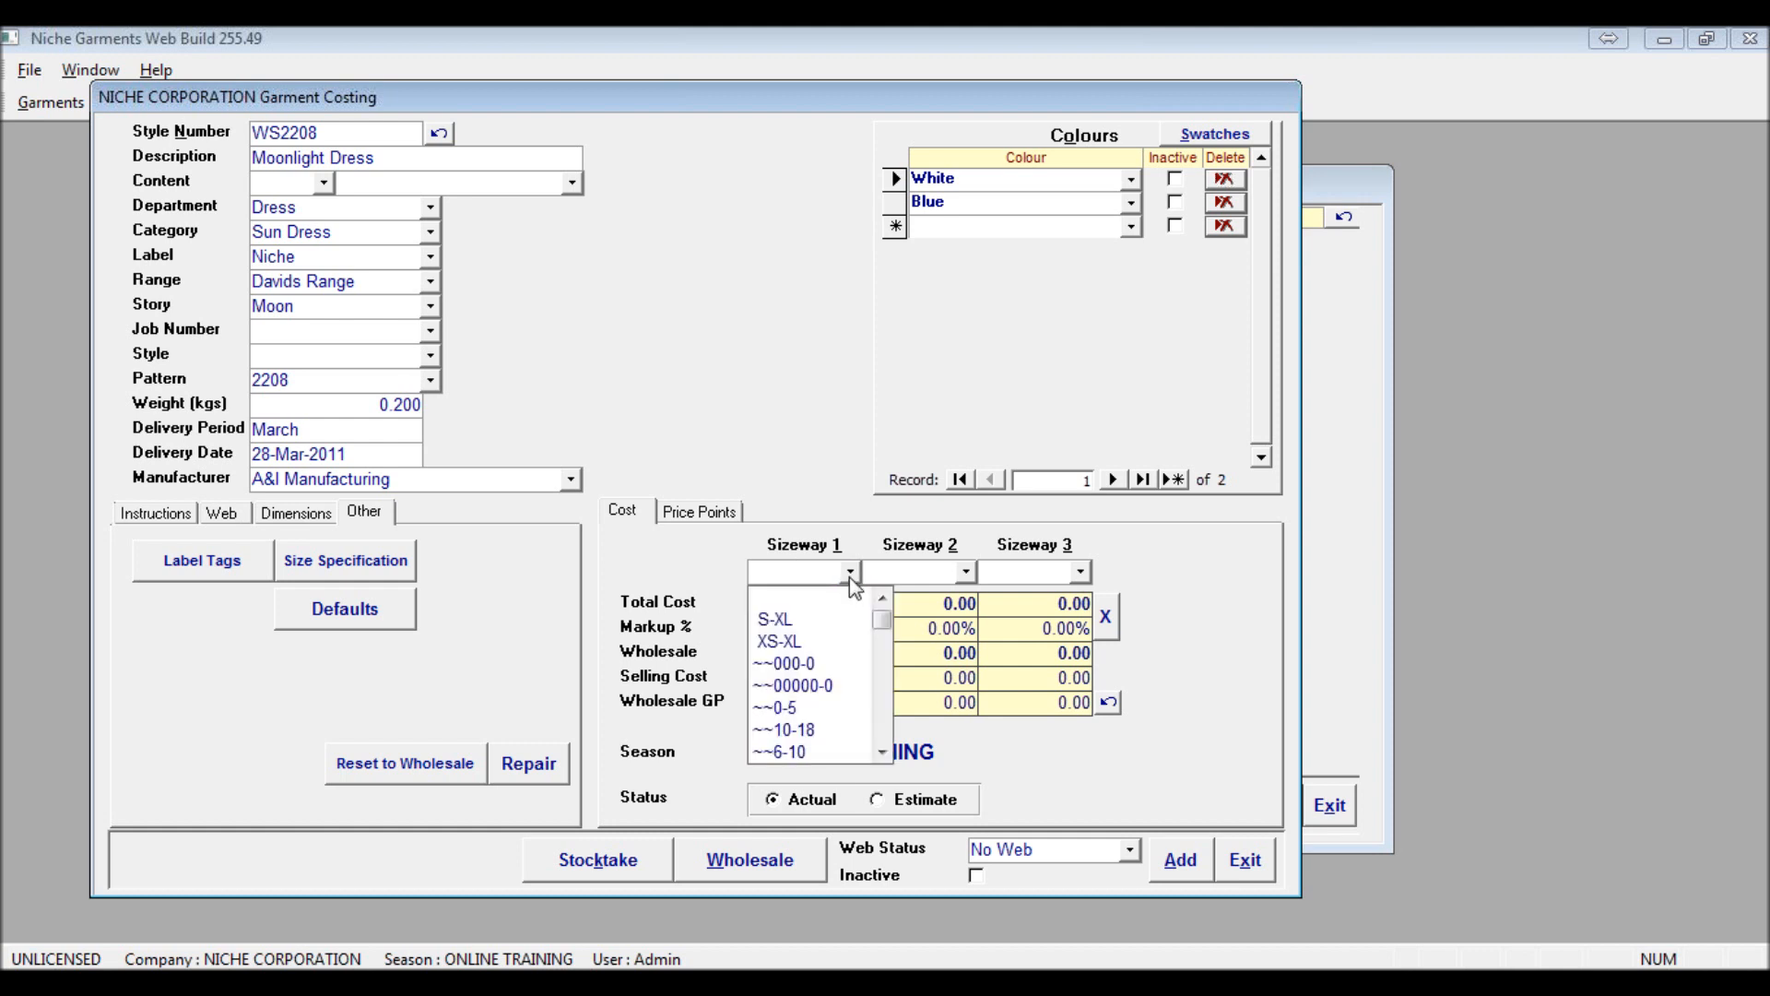
# Set Sizeway 1 to S-5XL and add it to the list as a new sizeway
pyautogui.click(850, 572)
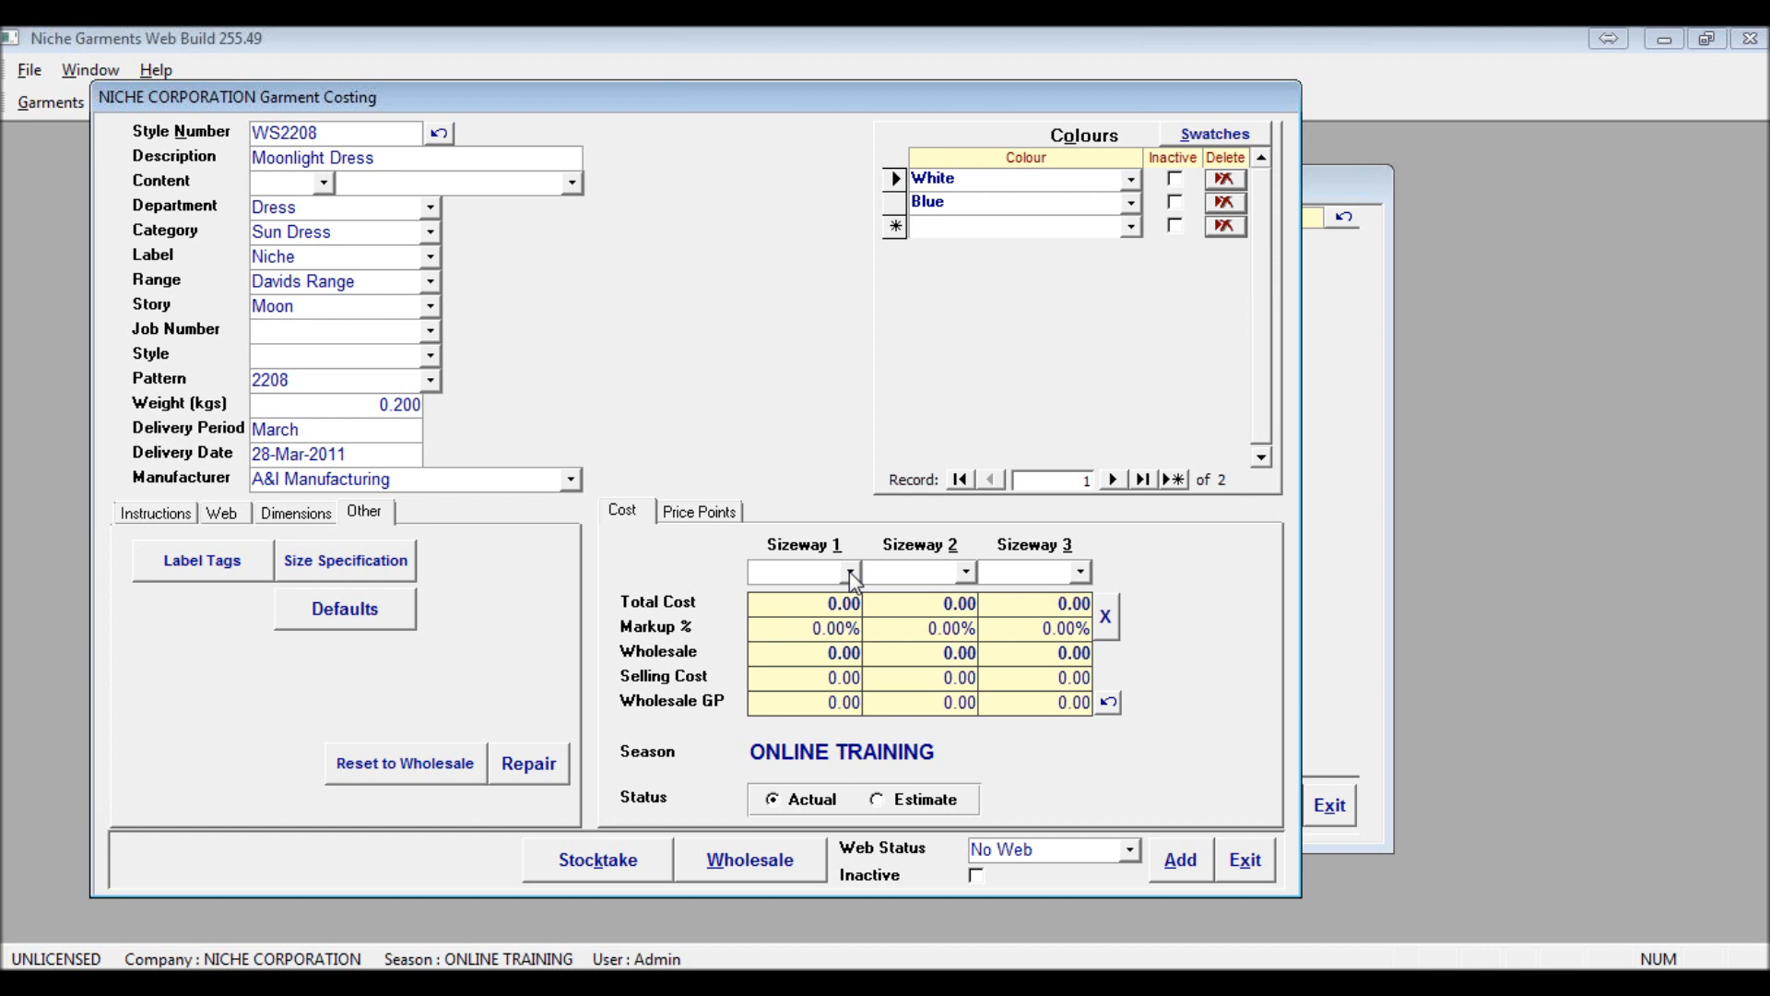
pyautogui.write('S-')
pyautogui.write('5XL')
pyautogui.press('Return')
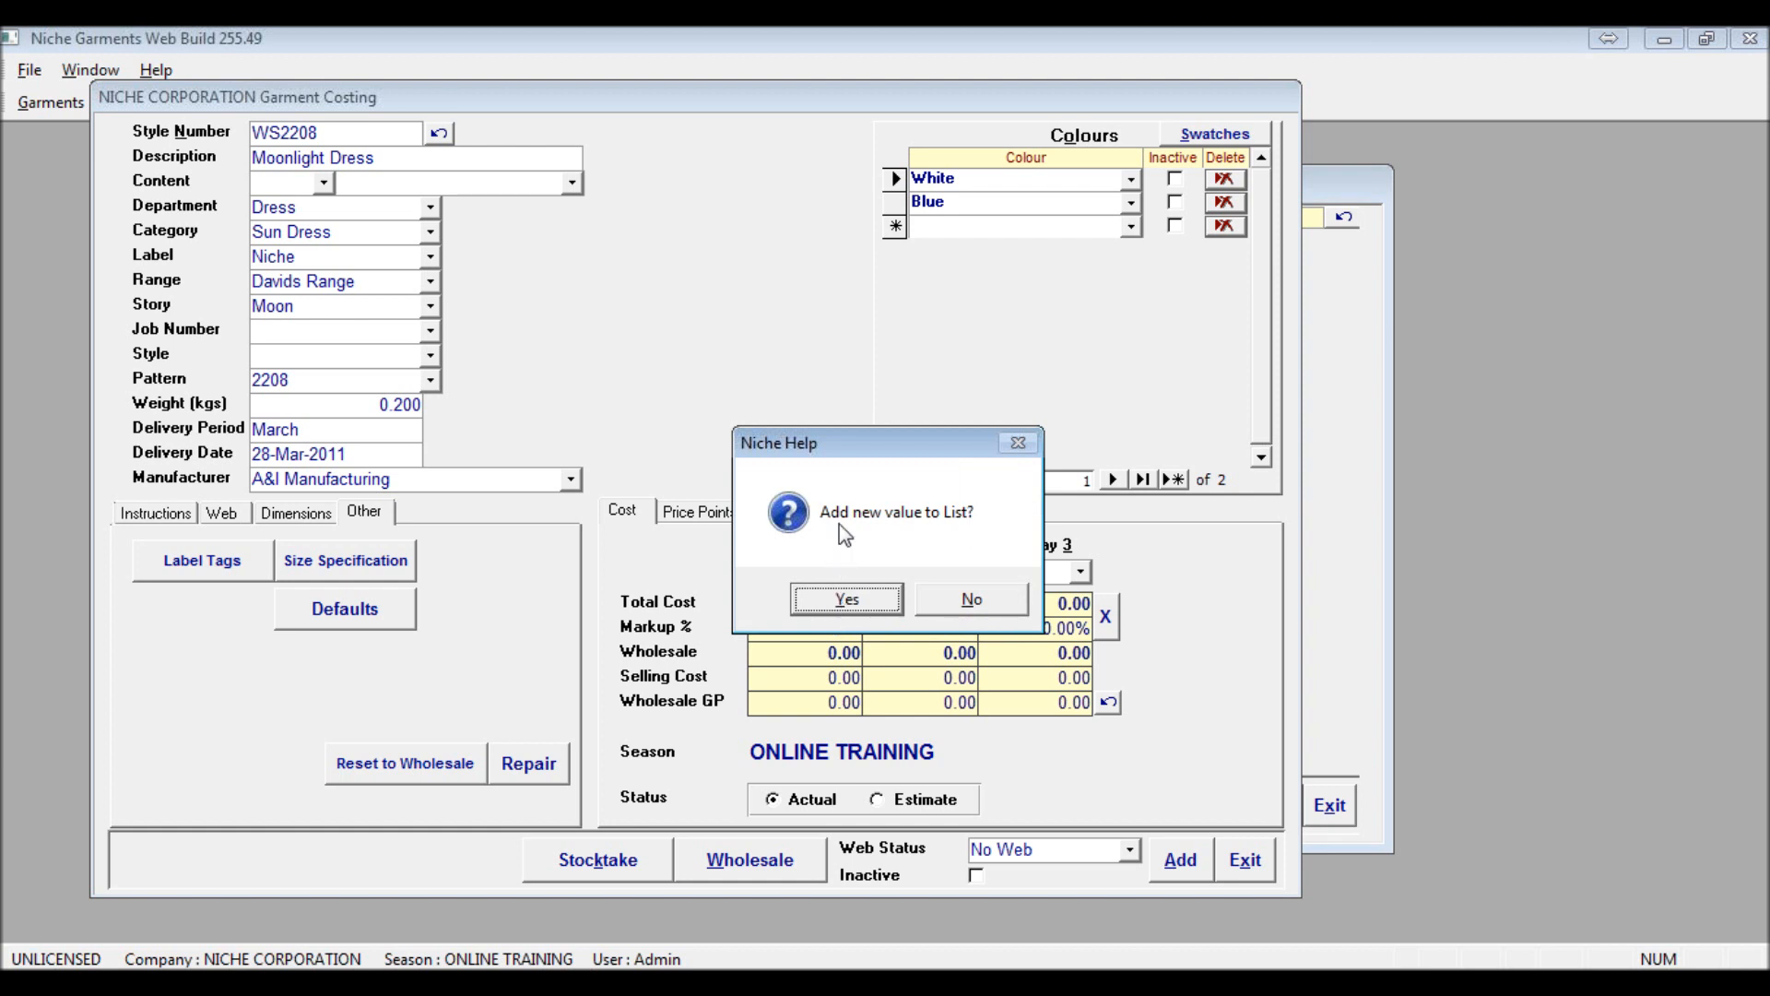
pyautogui.click(835, 601)
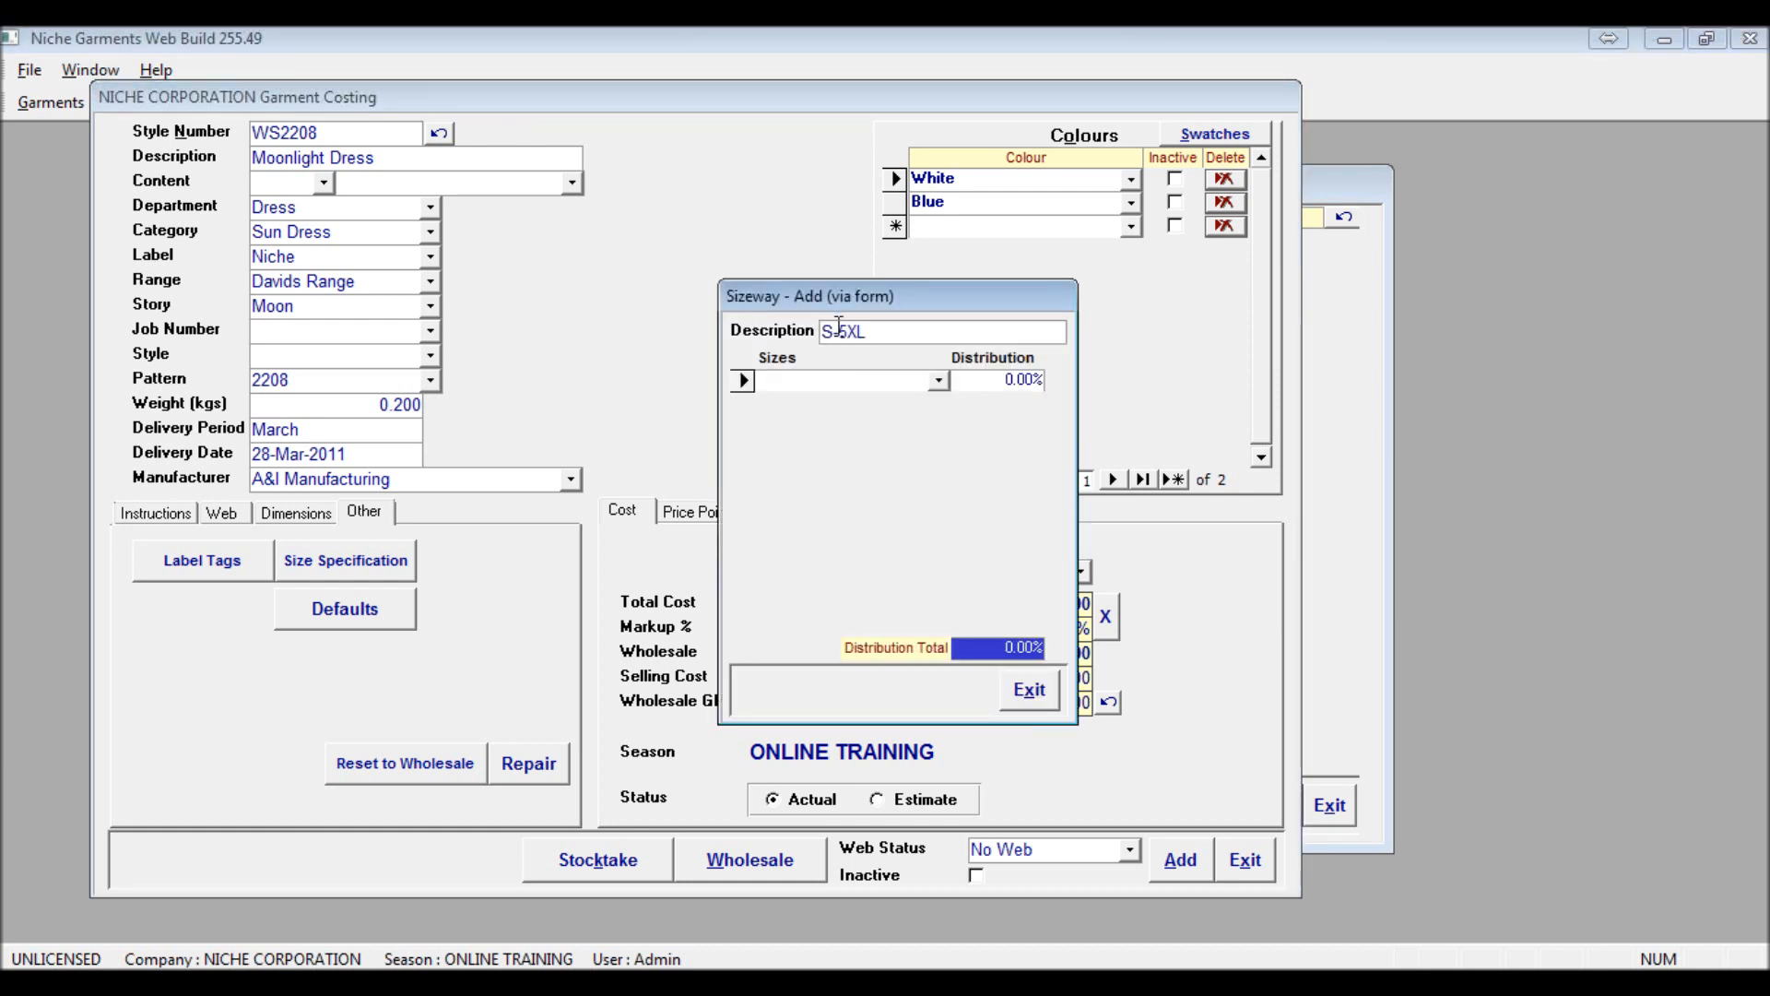
# Enter the sizes S, M, L and XL in the new S-5XL sizeway
pyautogui.write('S')
pyautogui.press('Tab')
pyautogui.press('Tab')
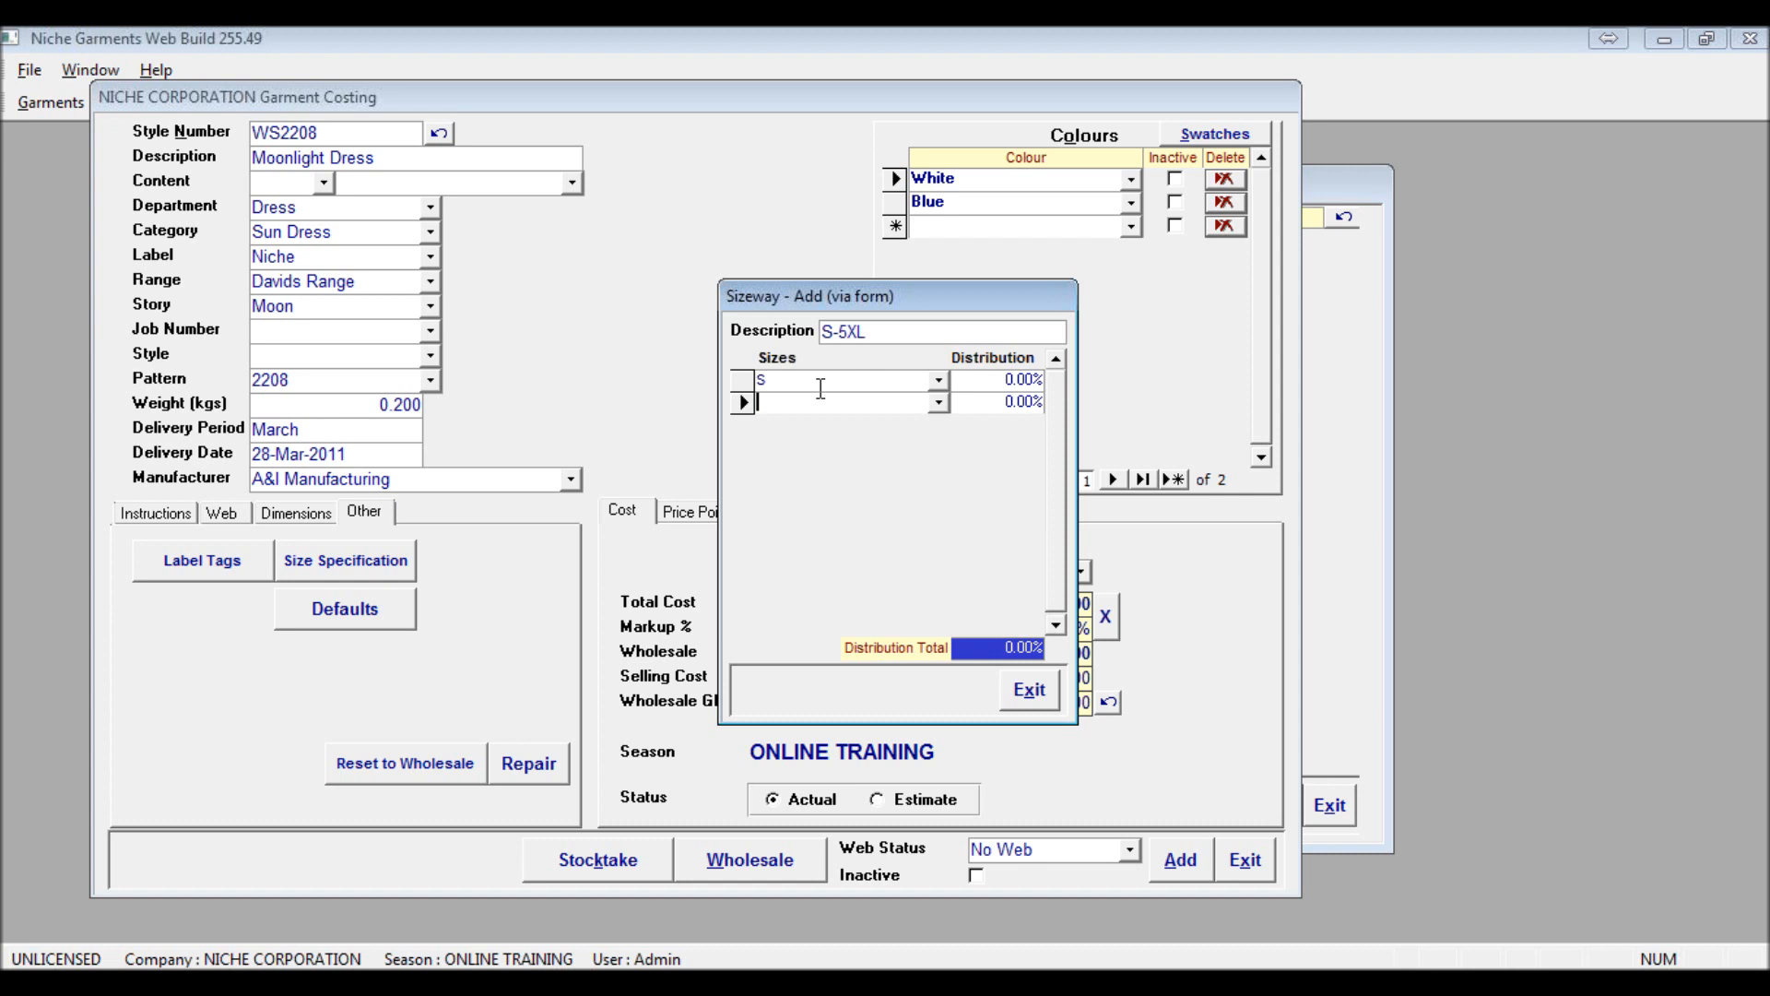
pyautogui.write('M')
pyautogui.press('Tab')
pyautogui.press('Tab')
pyautogui.write('L')
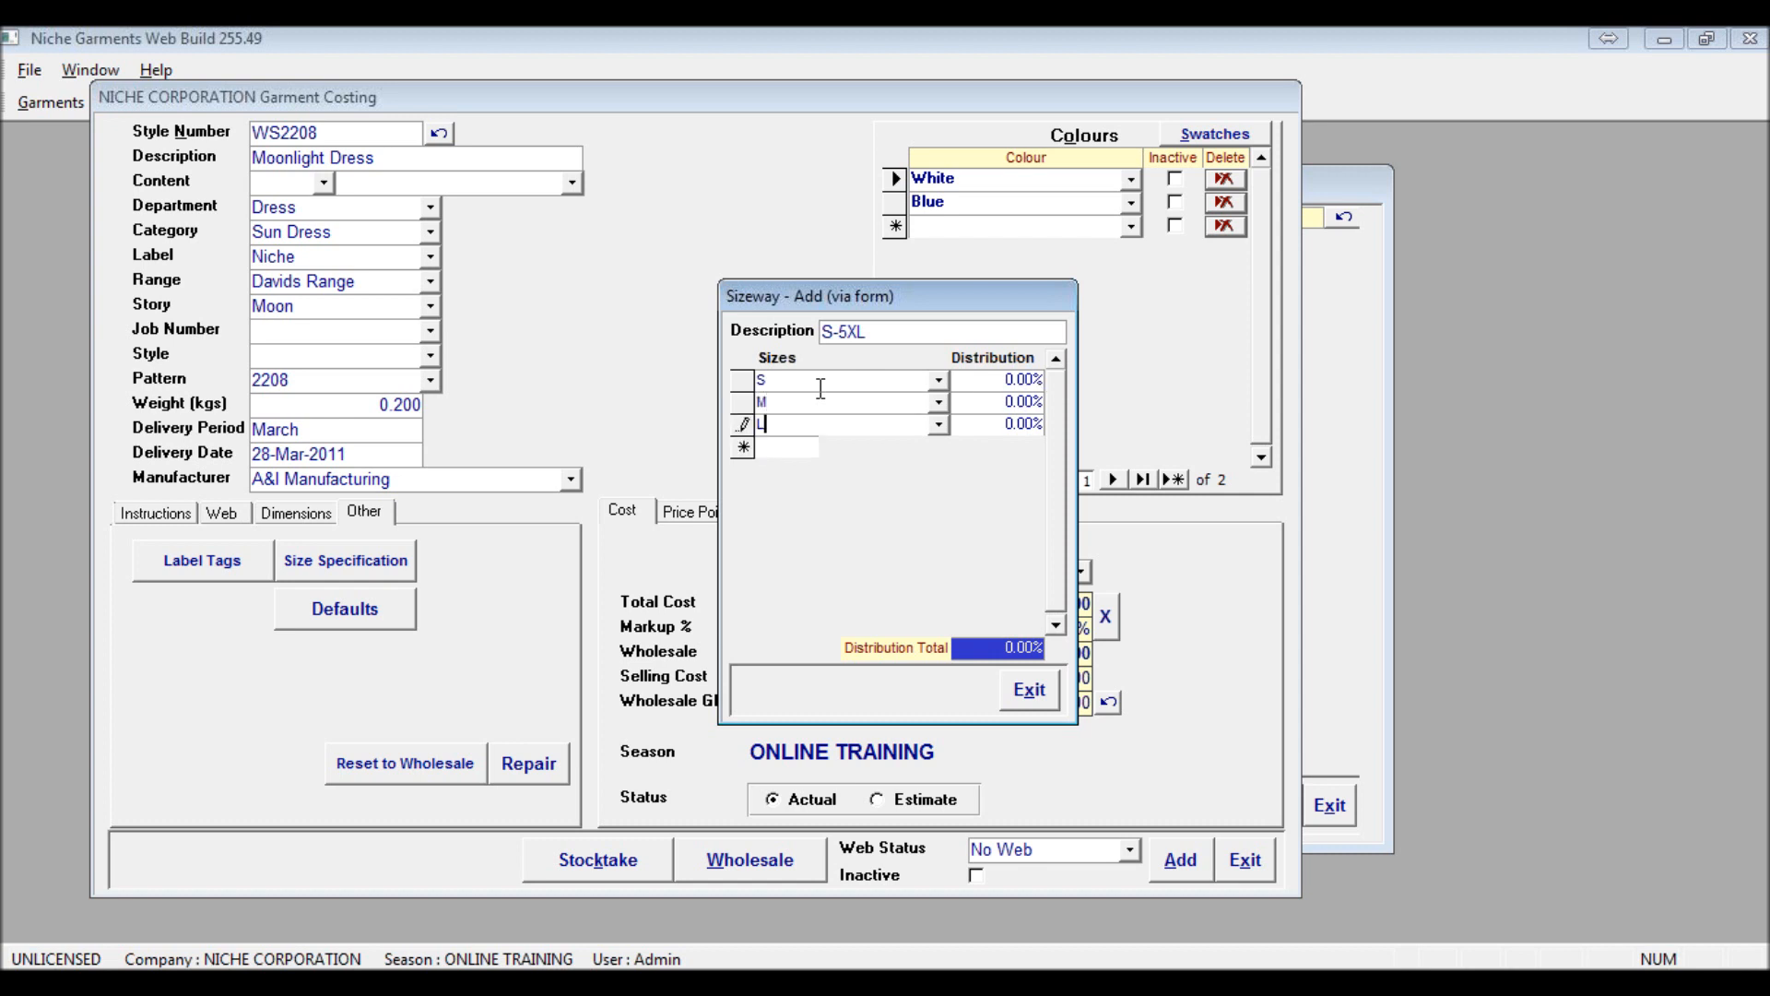
pyautogui.press('Tab')
pyautogui.press('Tab')
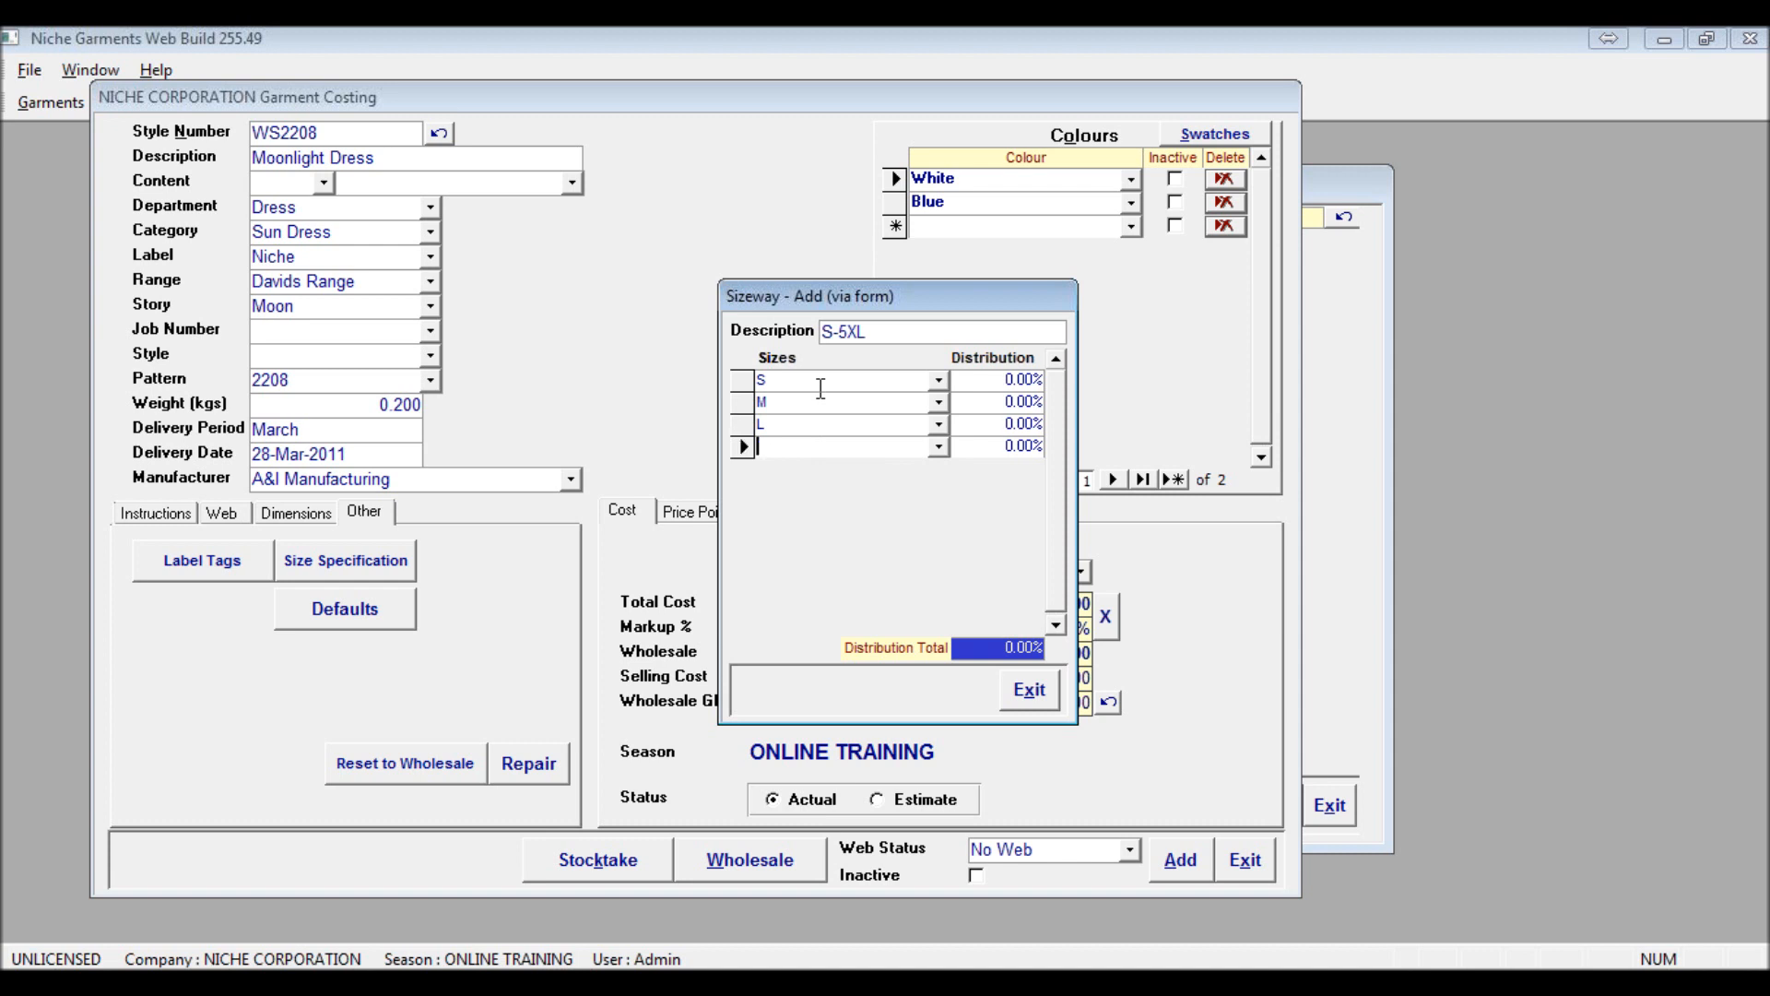
pyautogui.write('X')
pyautogui.press('Tab')
pyautogui.press('Tab')
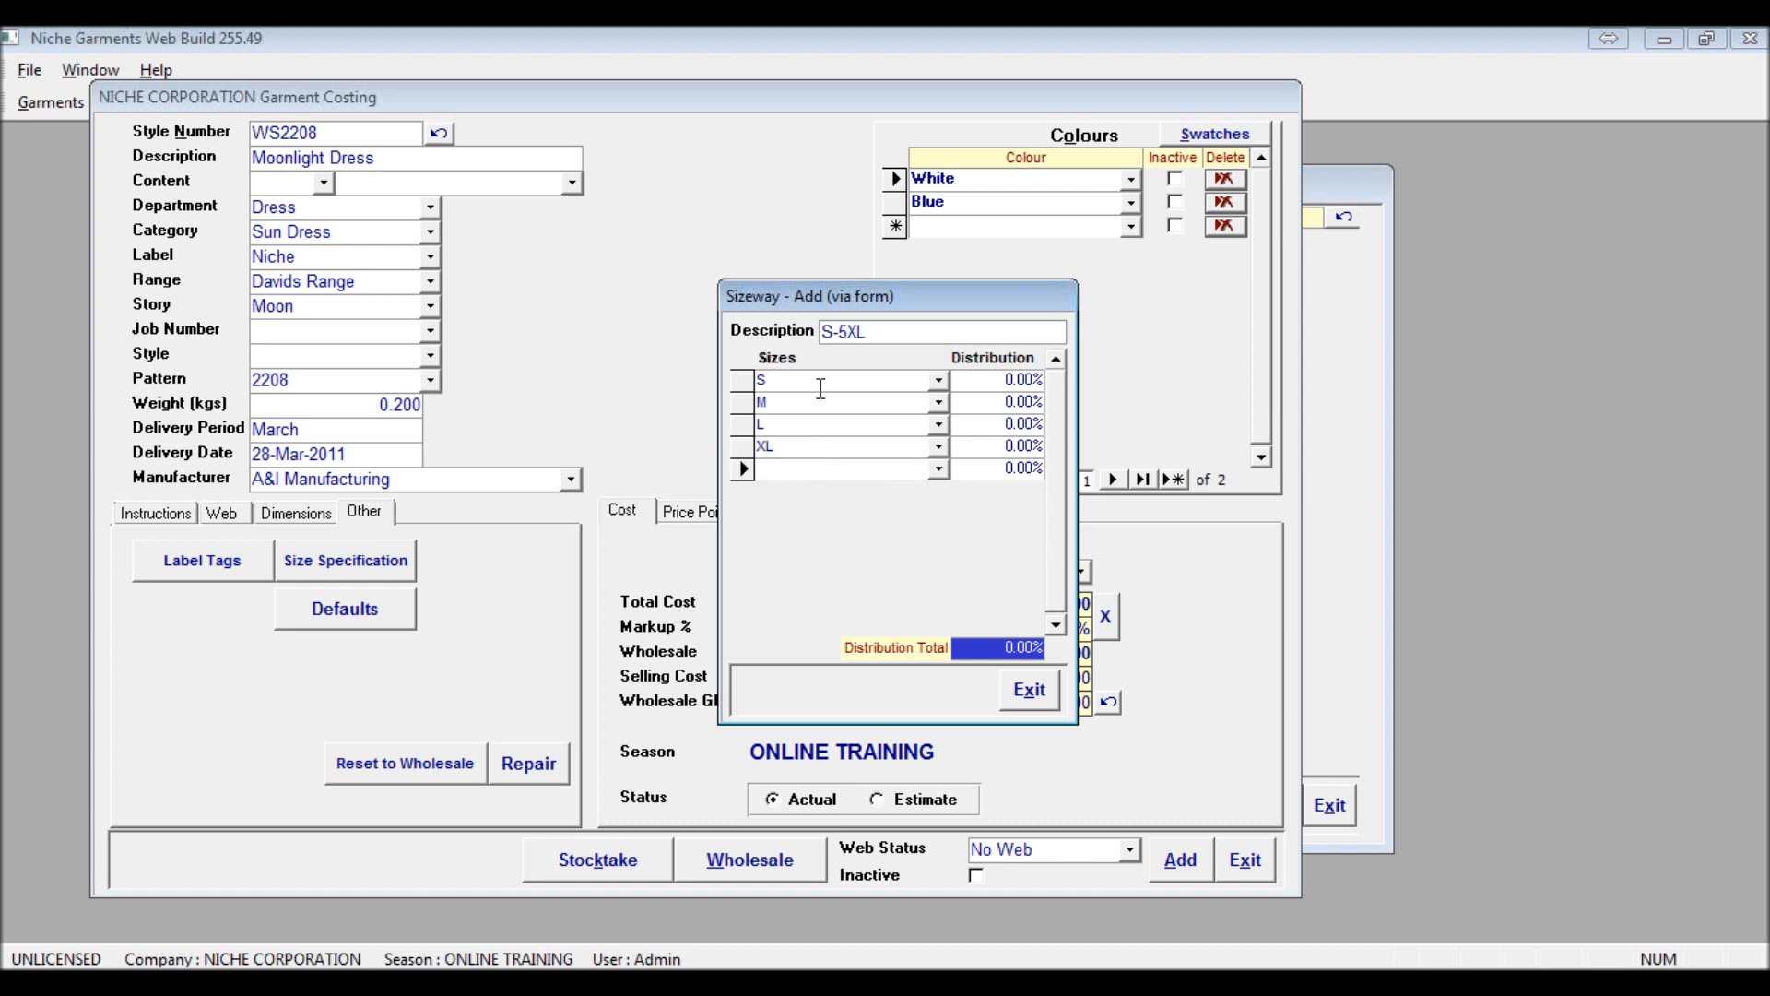
# Add the sizes XXXL, 4XL and 5XL to the S-5XL sizeway and save it
pyautogui.write('XXXL')
pyautogui.press('Tab')
pyautogui.press('Tab')
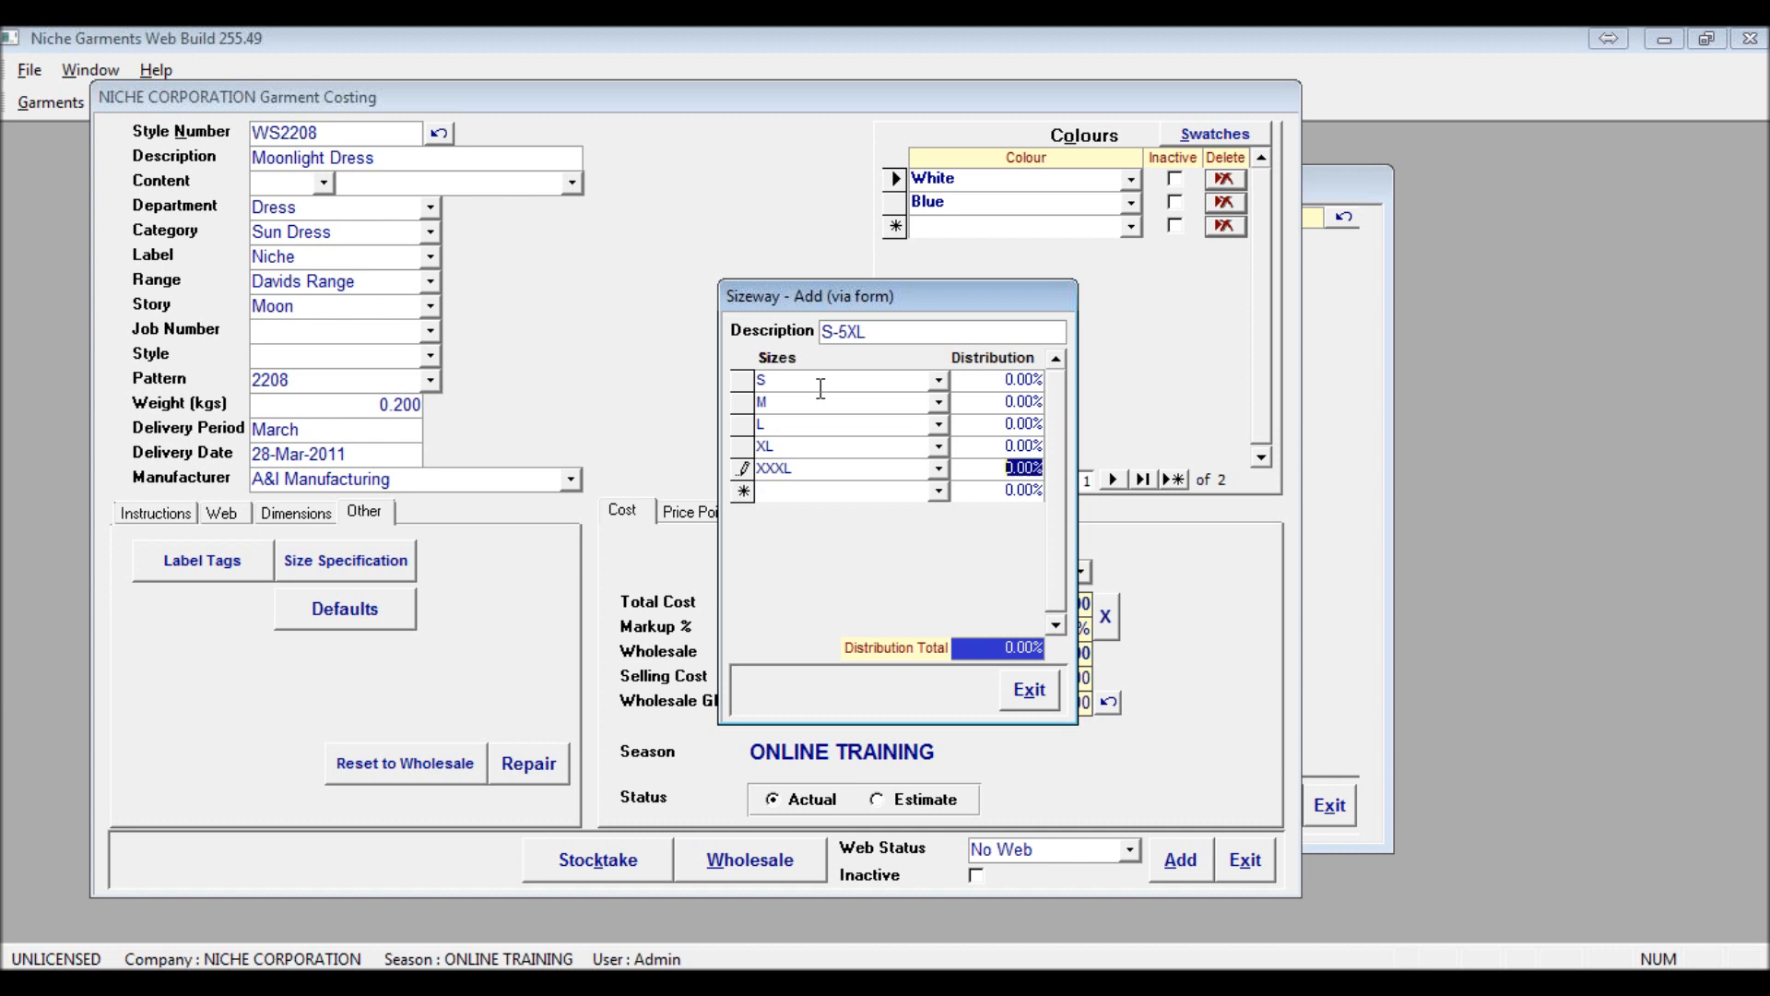
pyautogui.write('4XL')
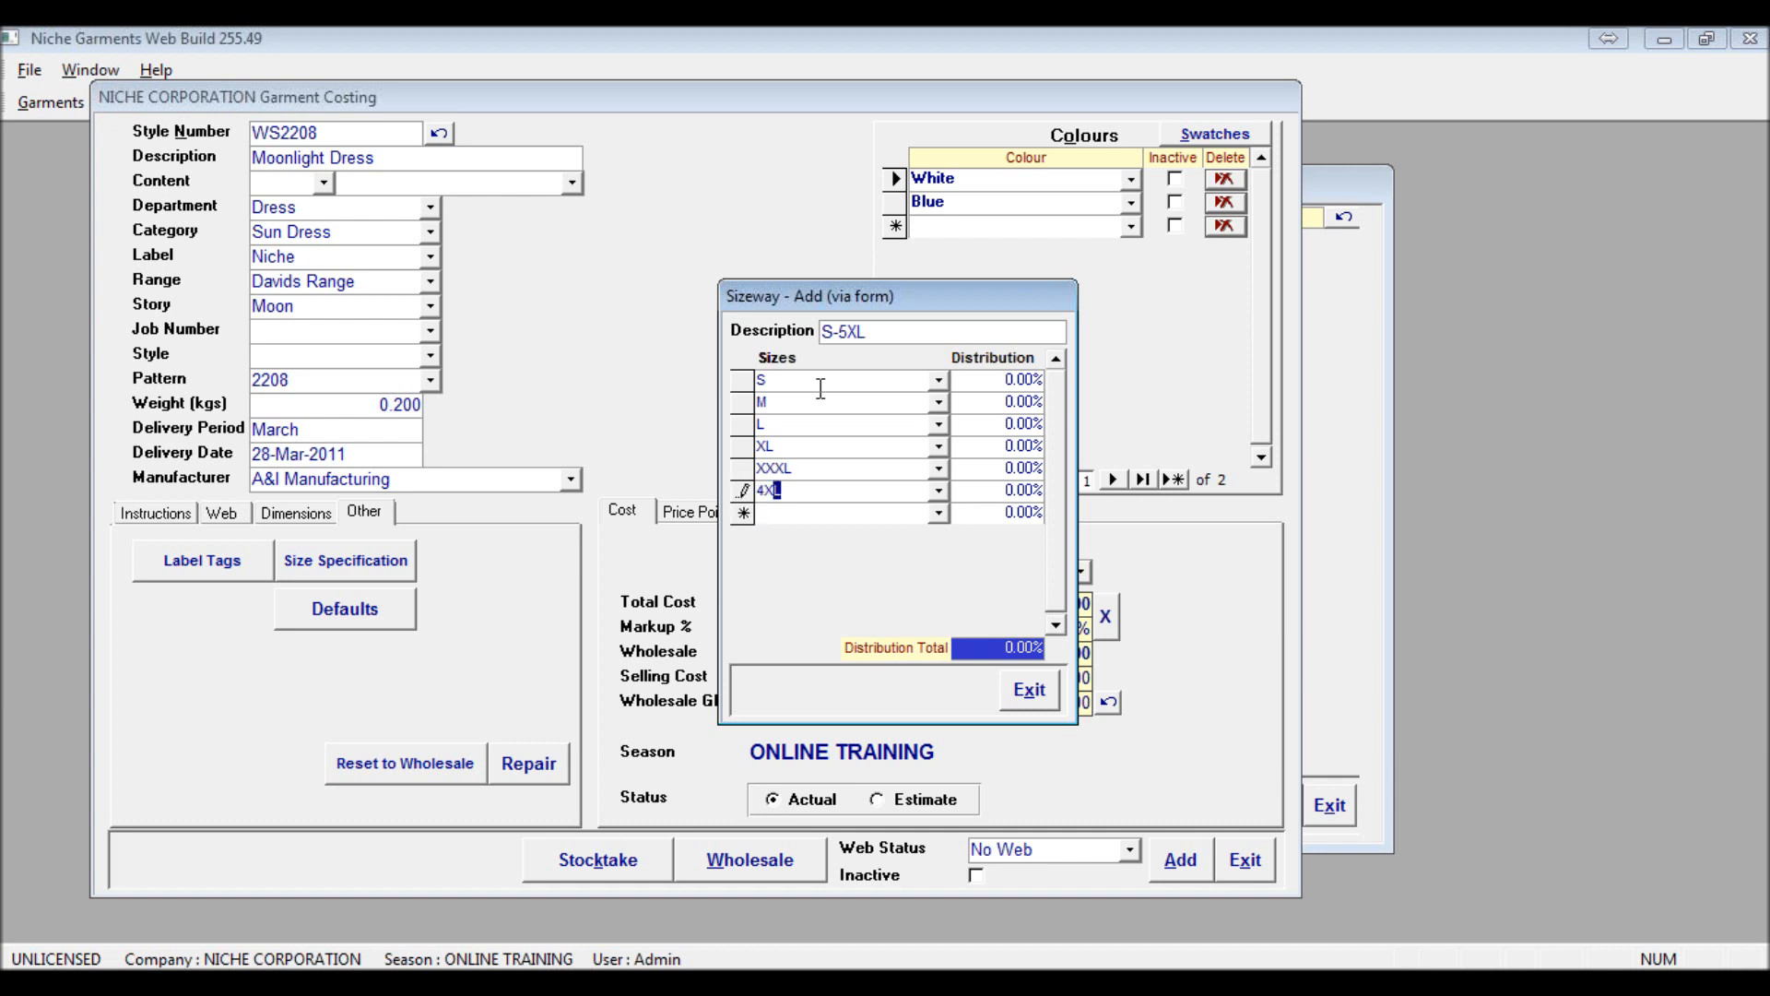
pyautogui.press('Tab')
pyautogui.press('Tab')
pyautogui.write('5')
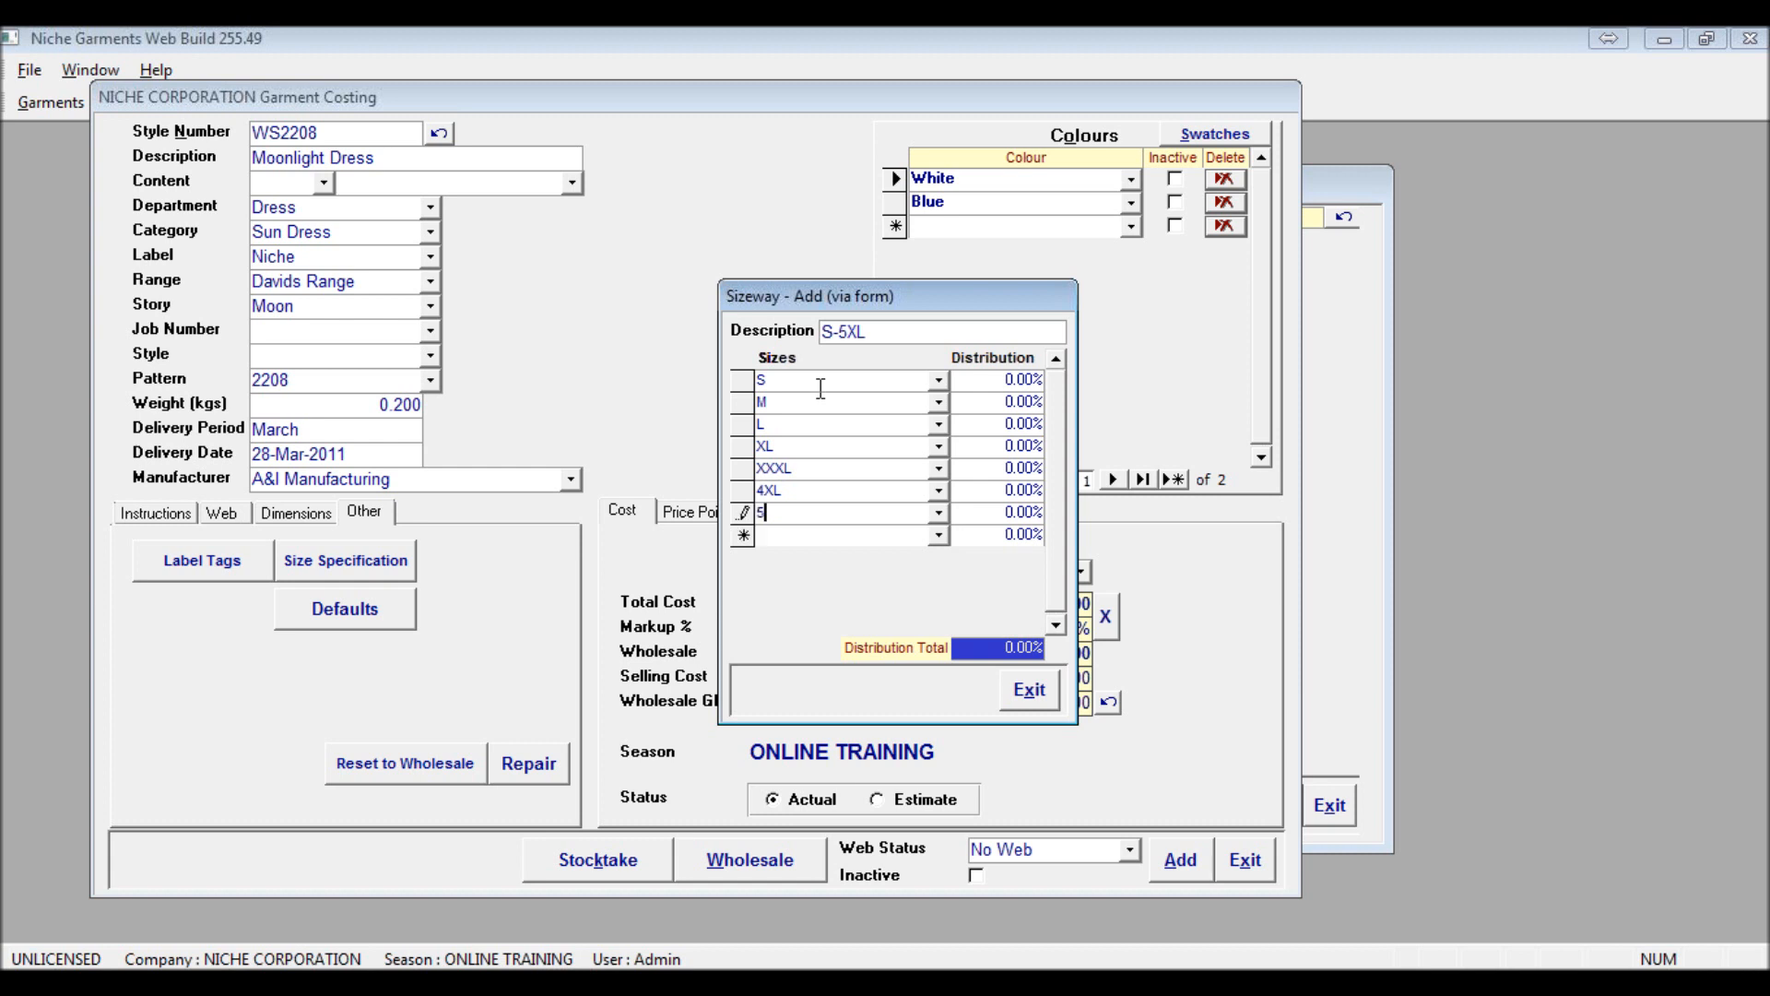
pyautogui.write('XL')
pyautogui.click(1023, 697)
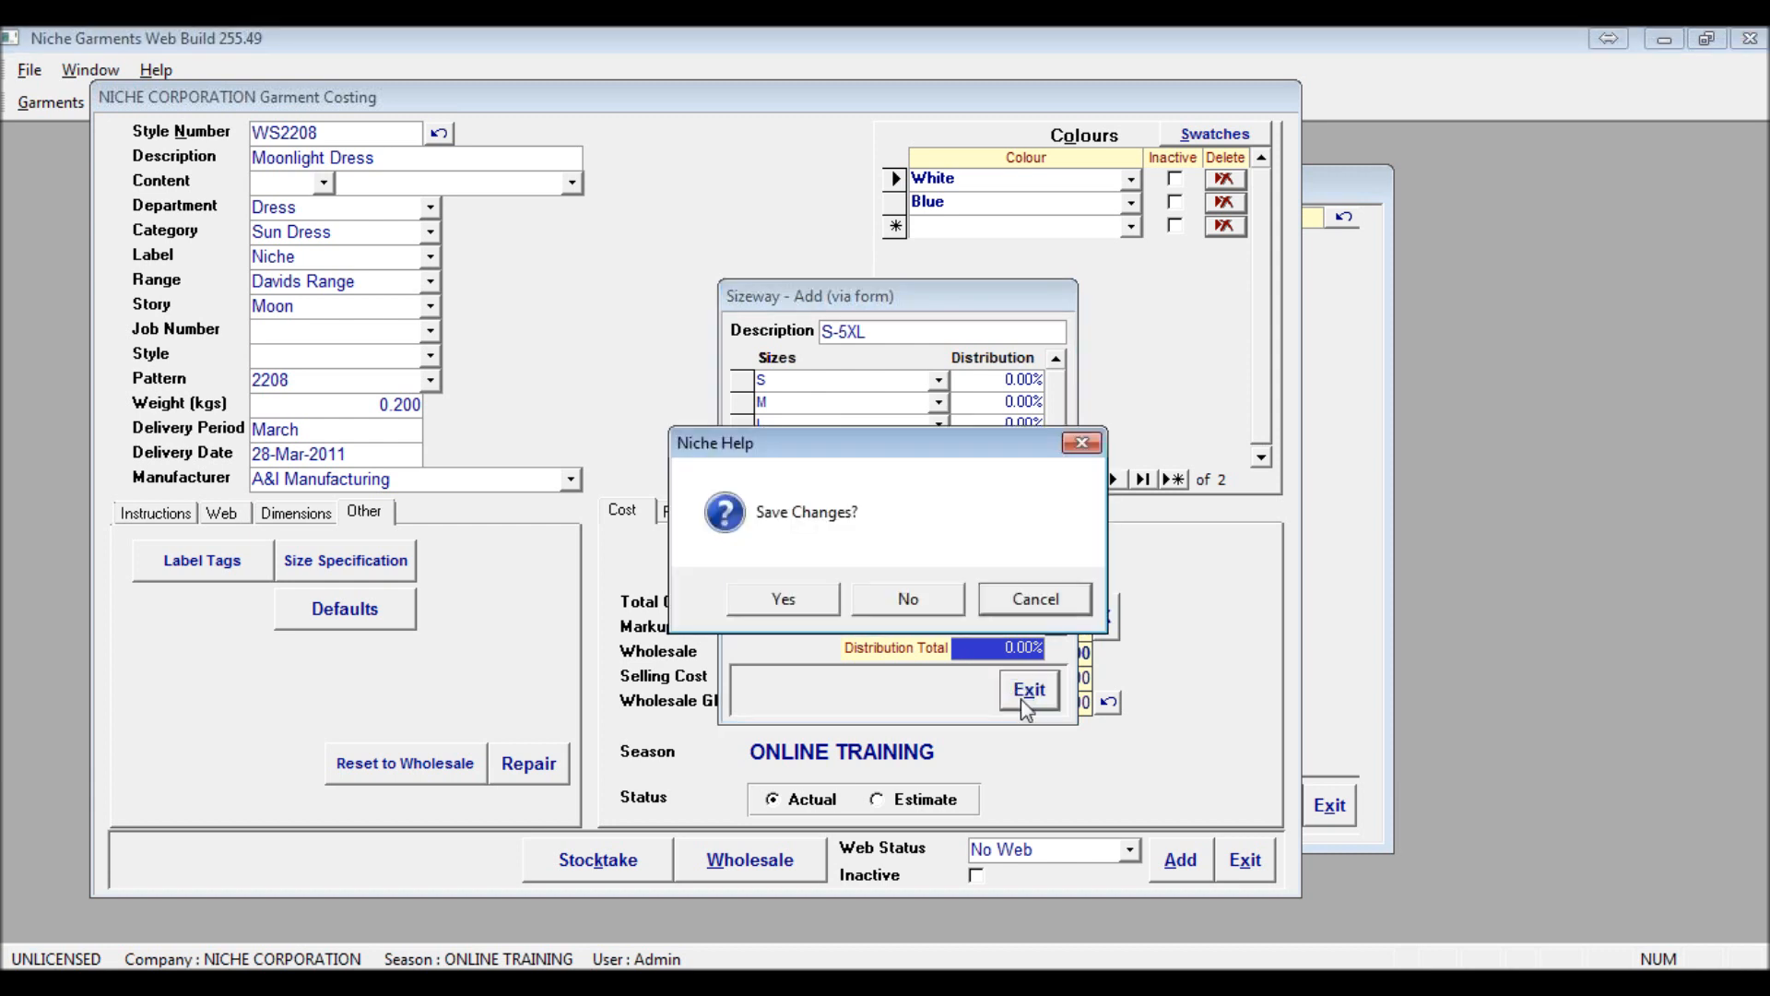
pyautogui.click(779, 598)
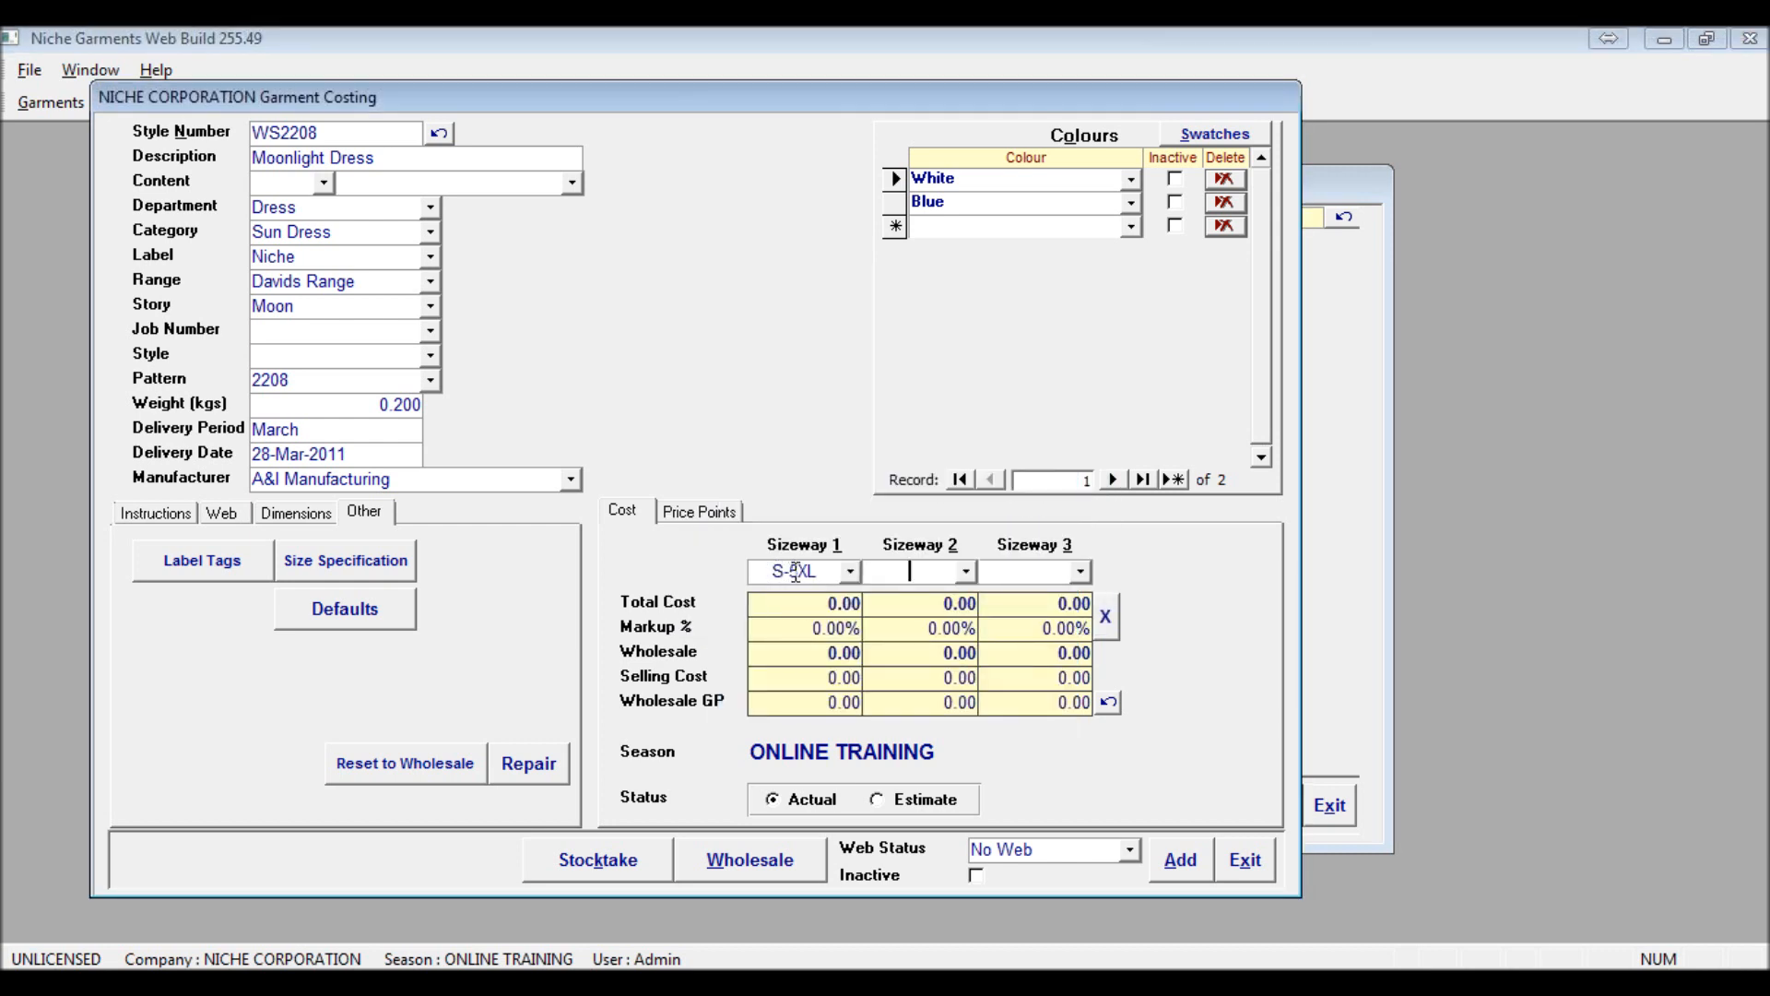
# Set the wholesale sell price of Sizeway 1 to 90 and update all prices
pyautogui.doubleClick(824, 653)
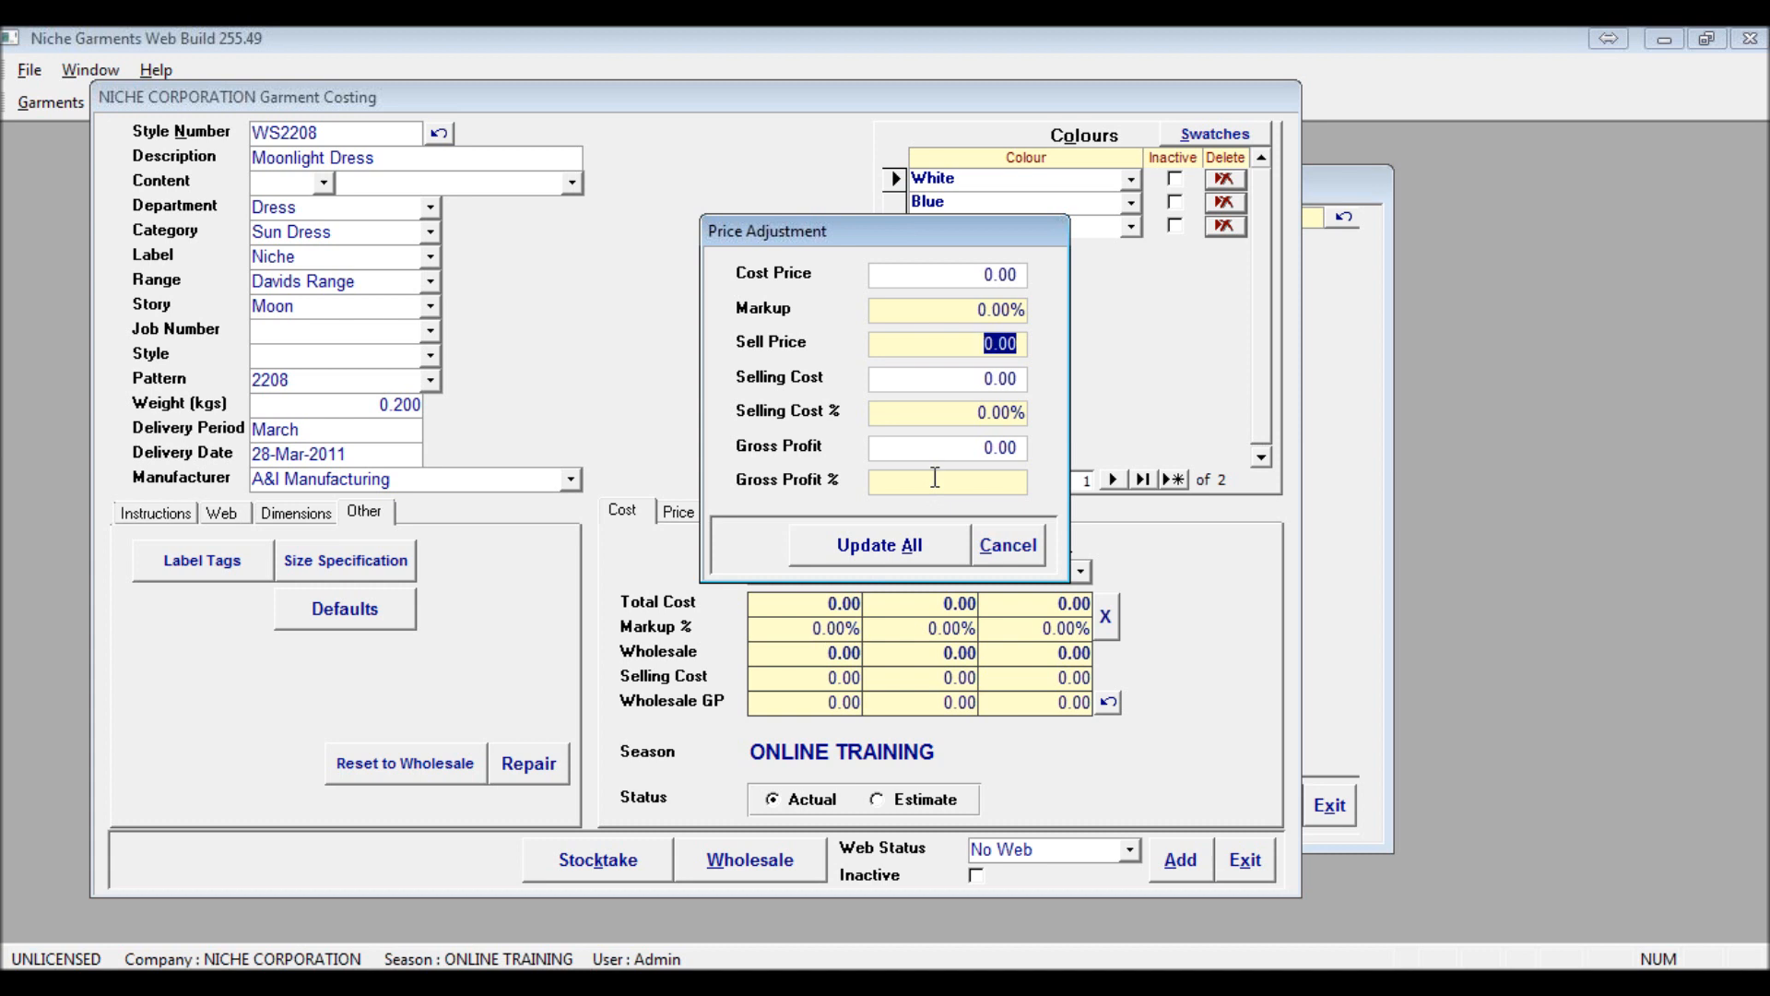
pyautogui.write('900')
pyautogui.press('BackSpace')
pyautogui.press('Tab')
pyautogui.click(906, 546)
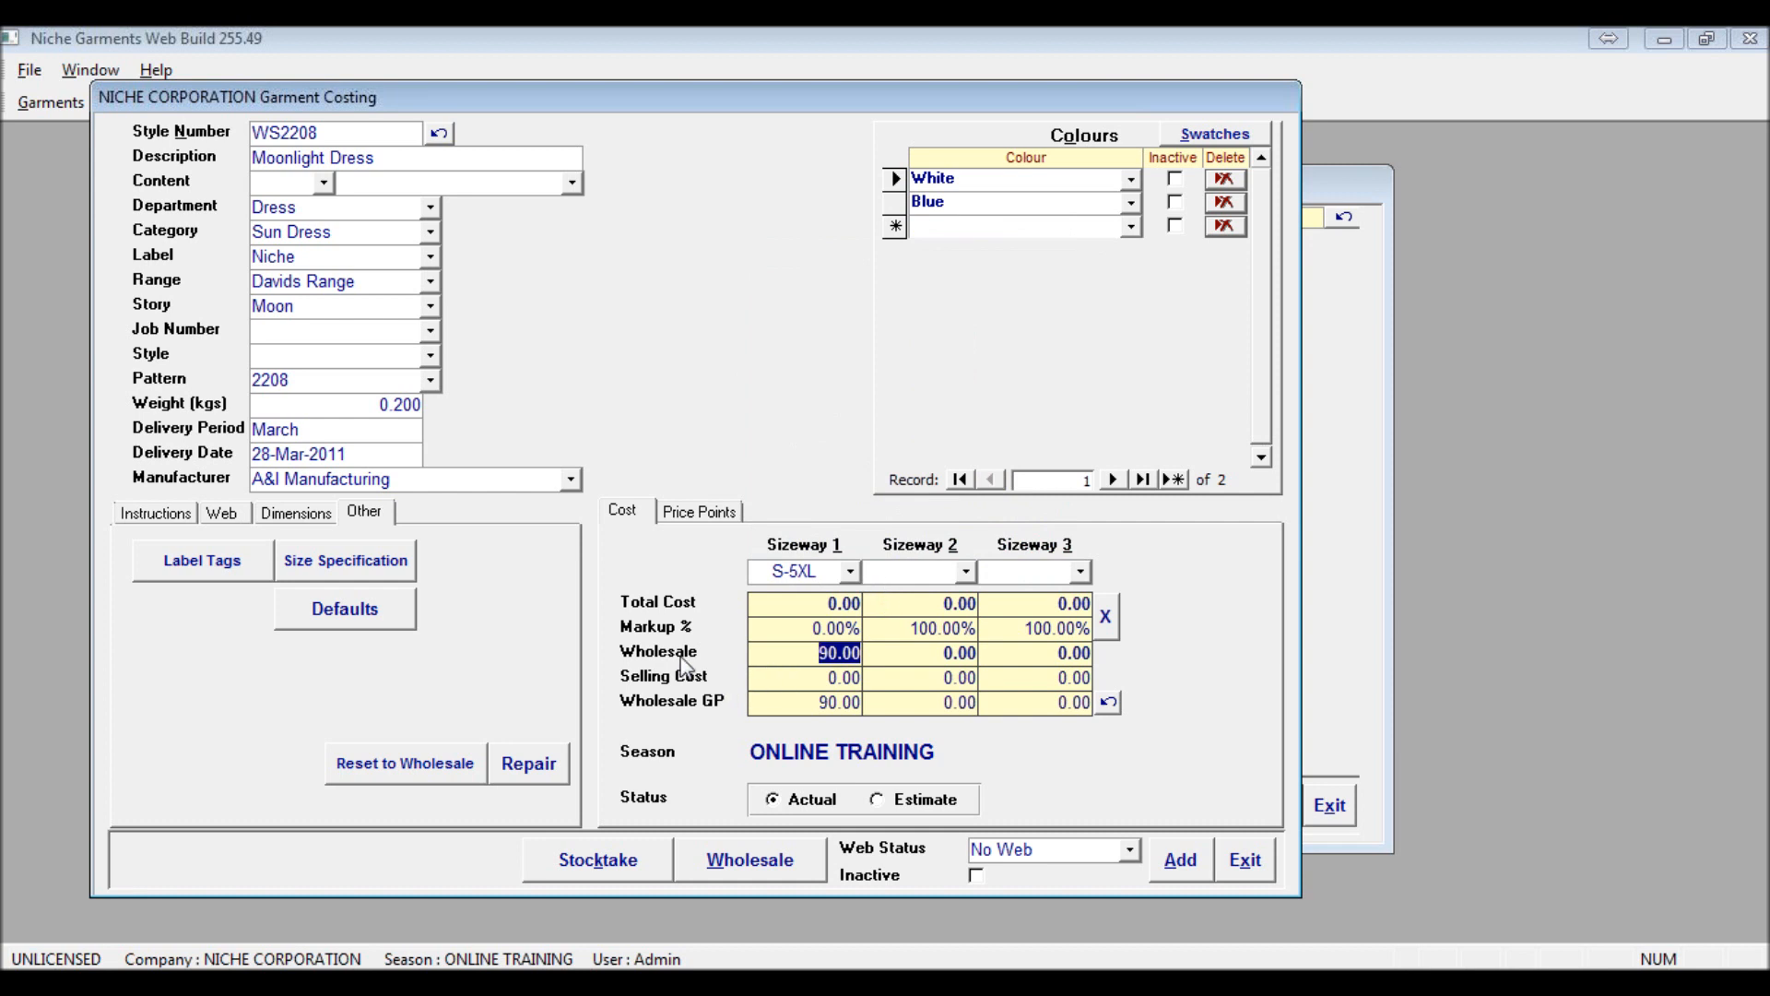
# Set the cost price of Sizeway 1 to 10 and update all prices
pyautogui.click(818, 603)
pyautogui.doubleClick(817, 603)
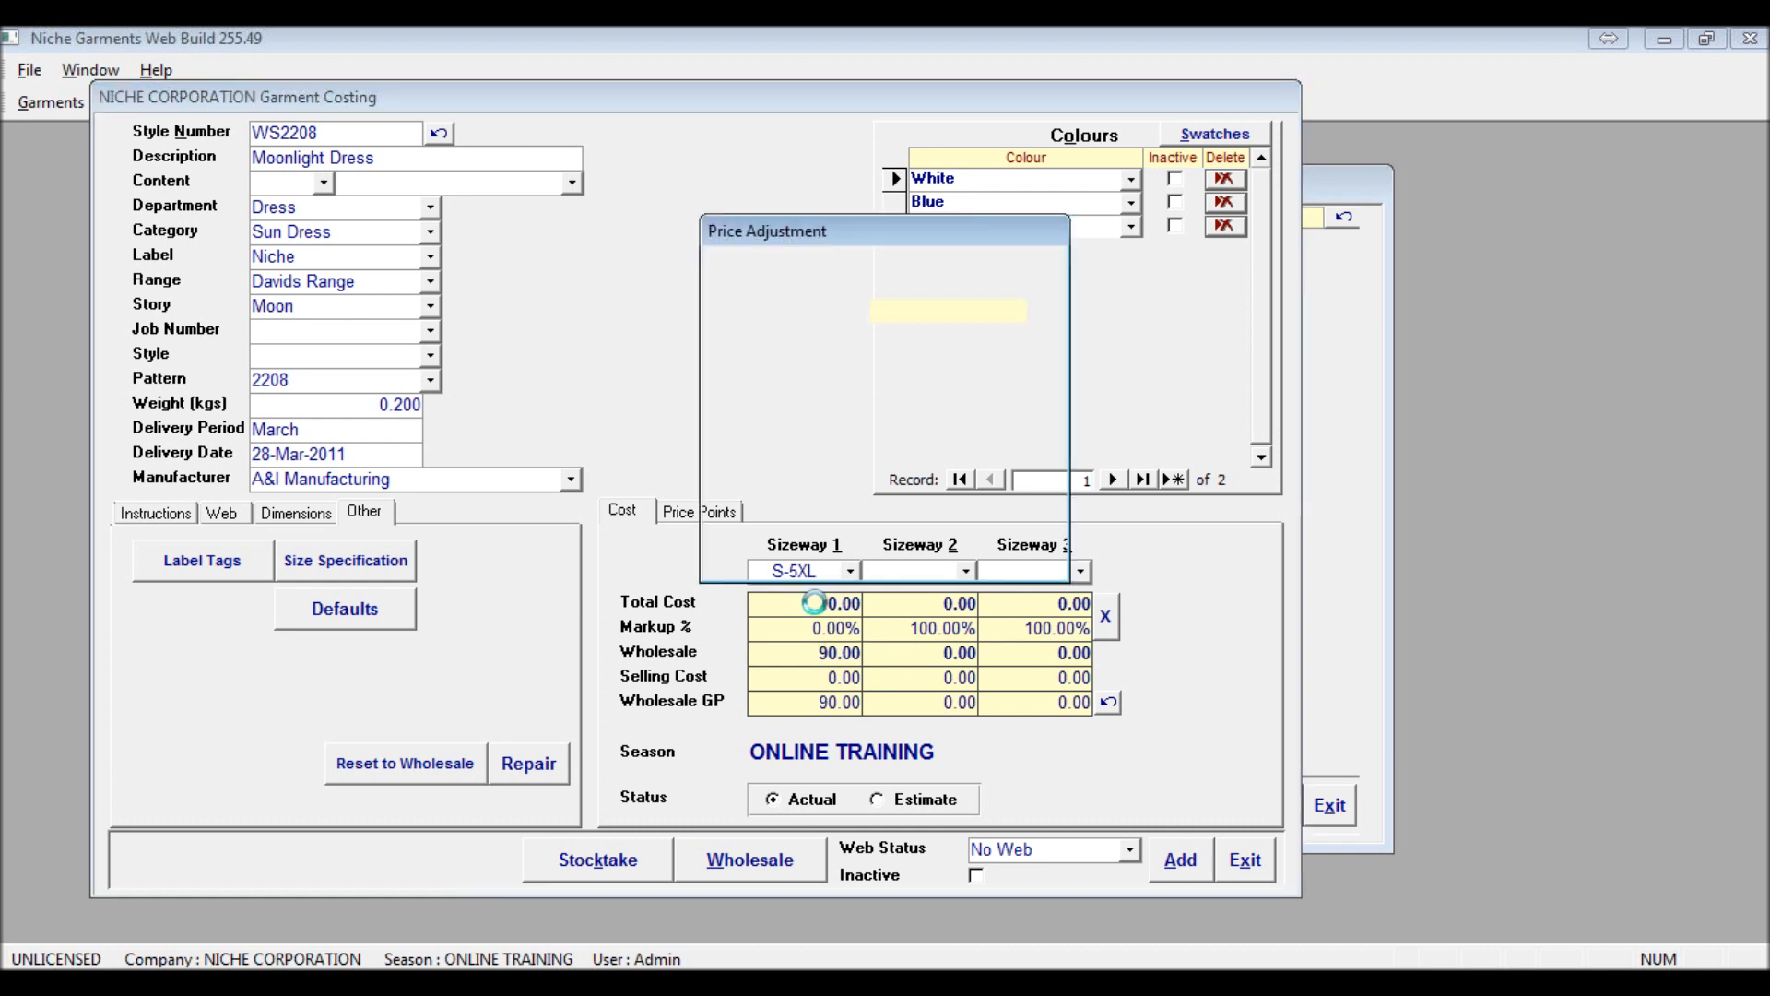
pyautogui.write('10')
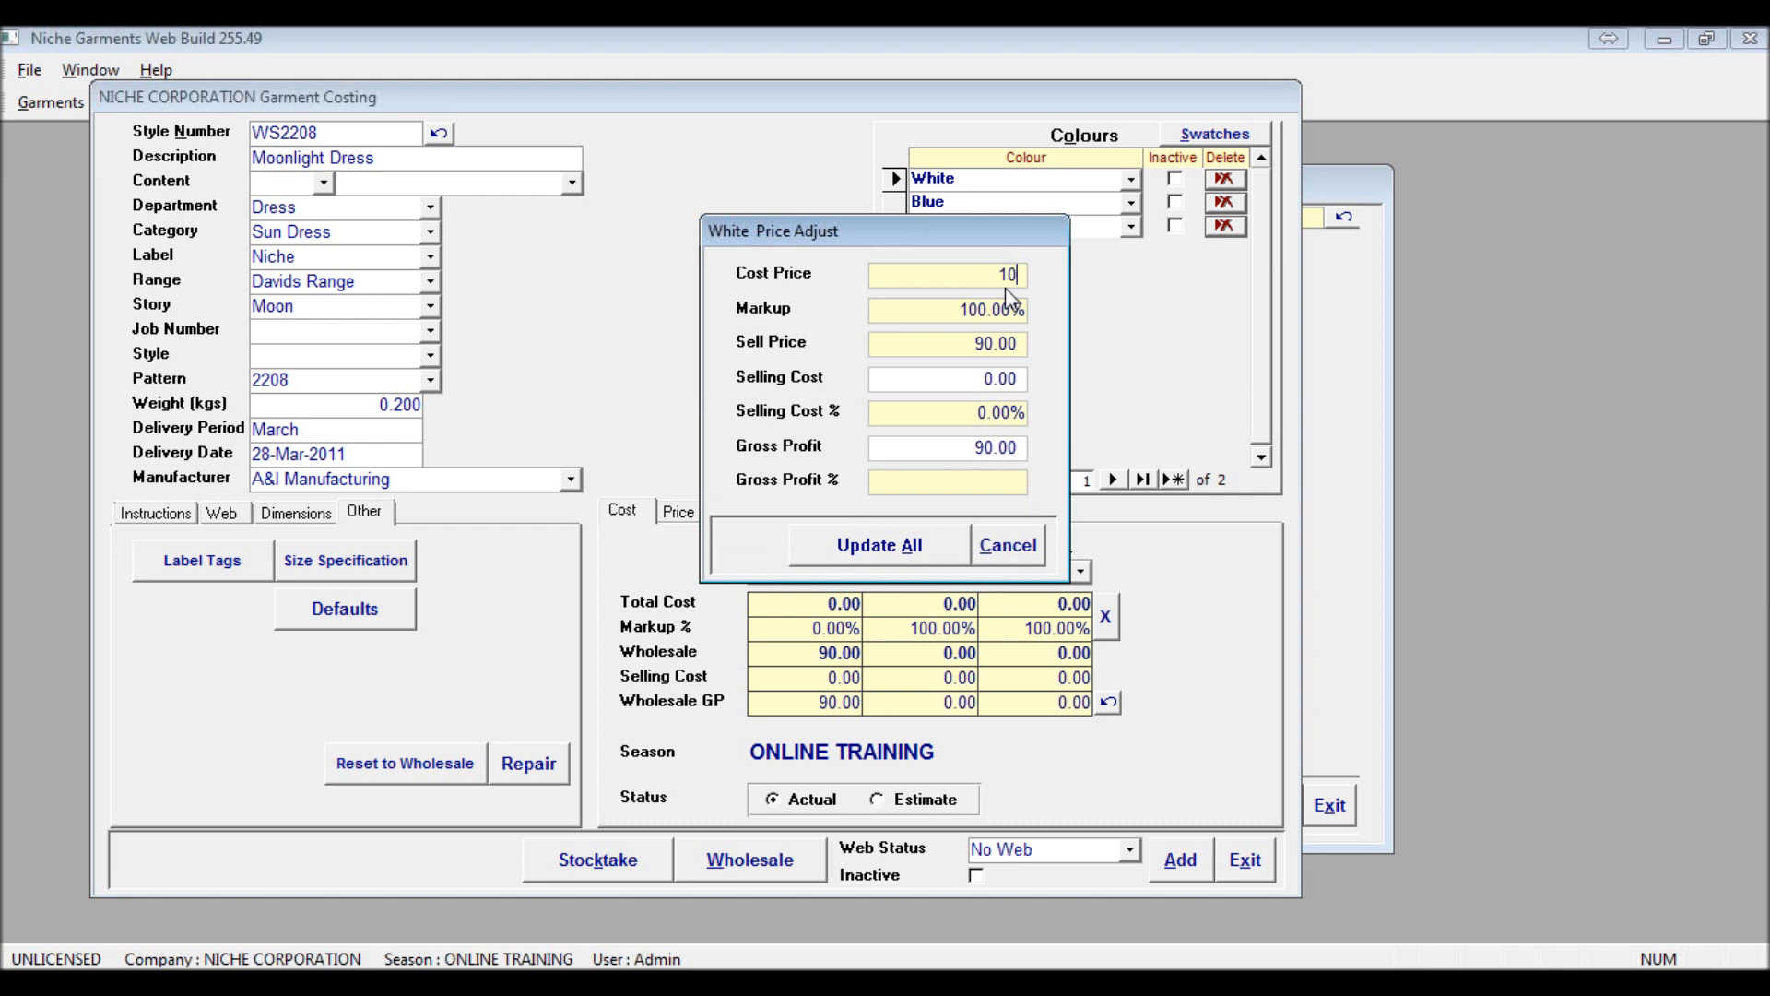
pyautogui.press('Tab')
pyautogui.click(901, 546)
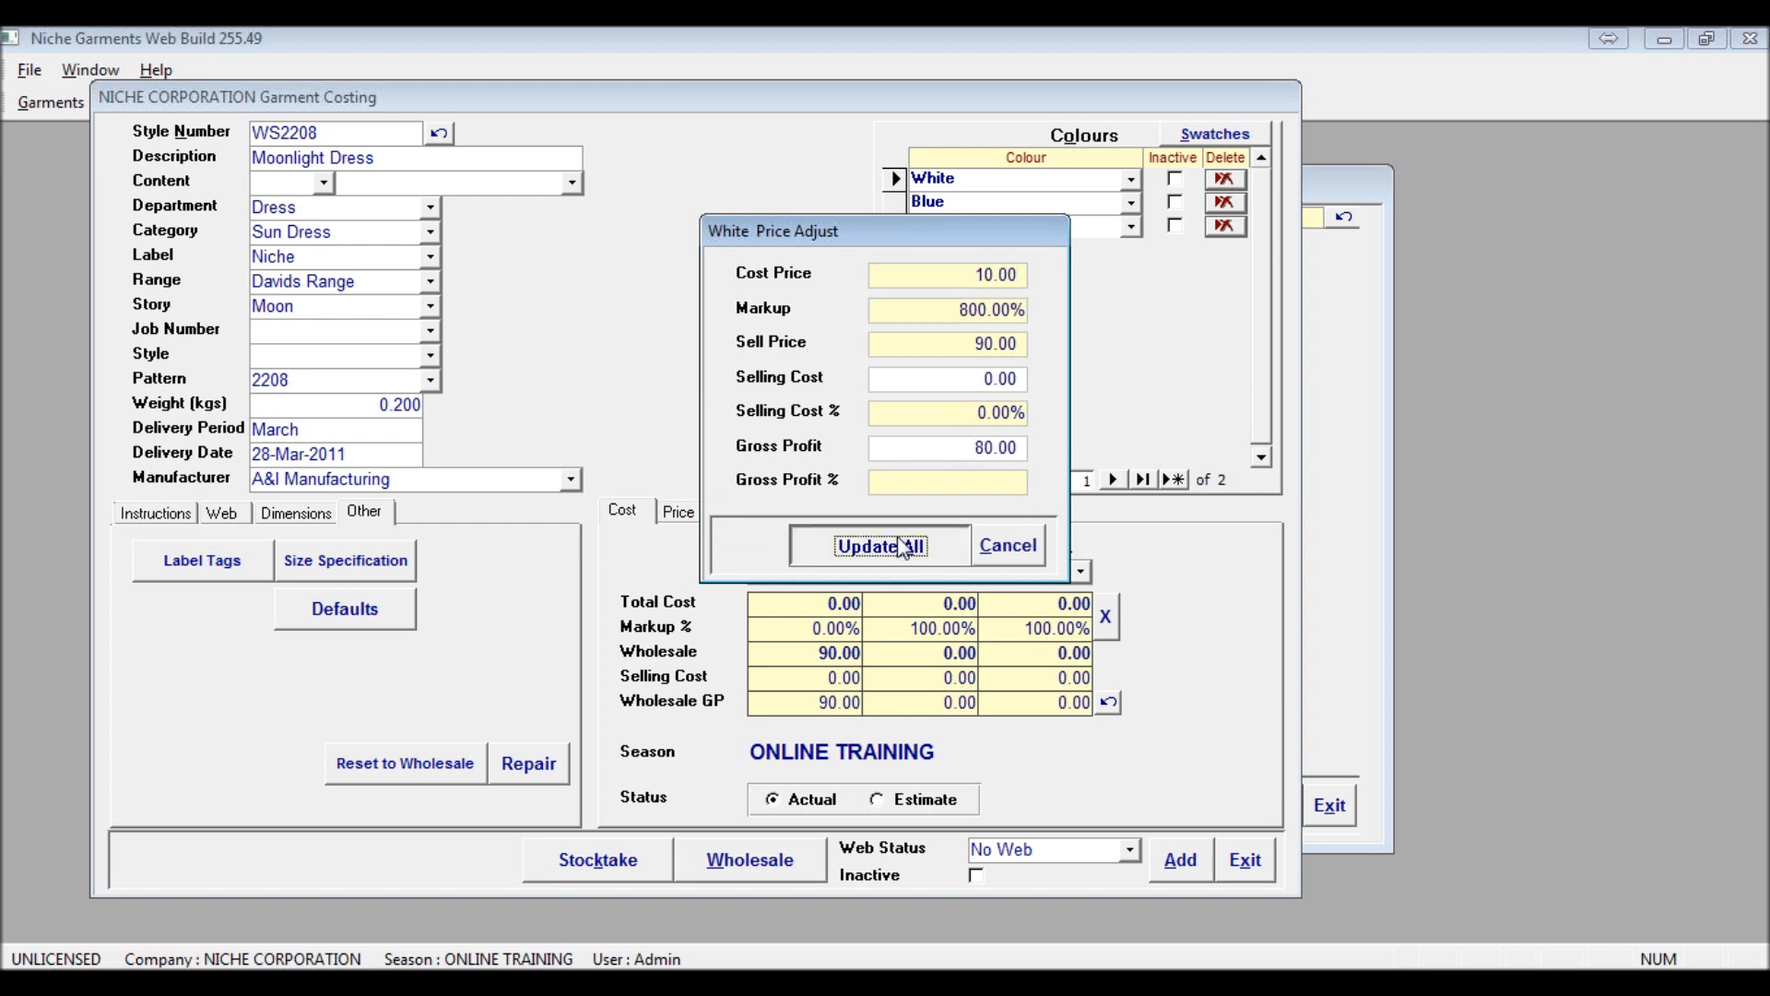
# Set the markup of Sizeway 1 to 500% in the price adjustment and update all prices
pyautogui.click(822, 653)
pyautogui.doubleClick(823, 653)
pyautogui.click(951, 309)
pyautogui.moveTo(950, 309); pyautogui.dragTo(1187, 352)
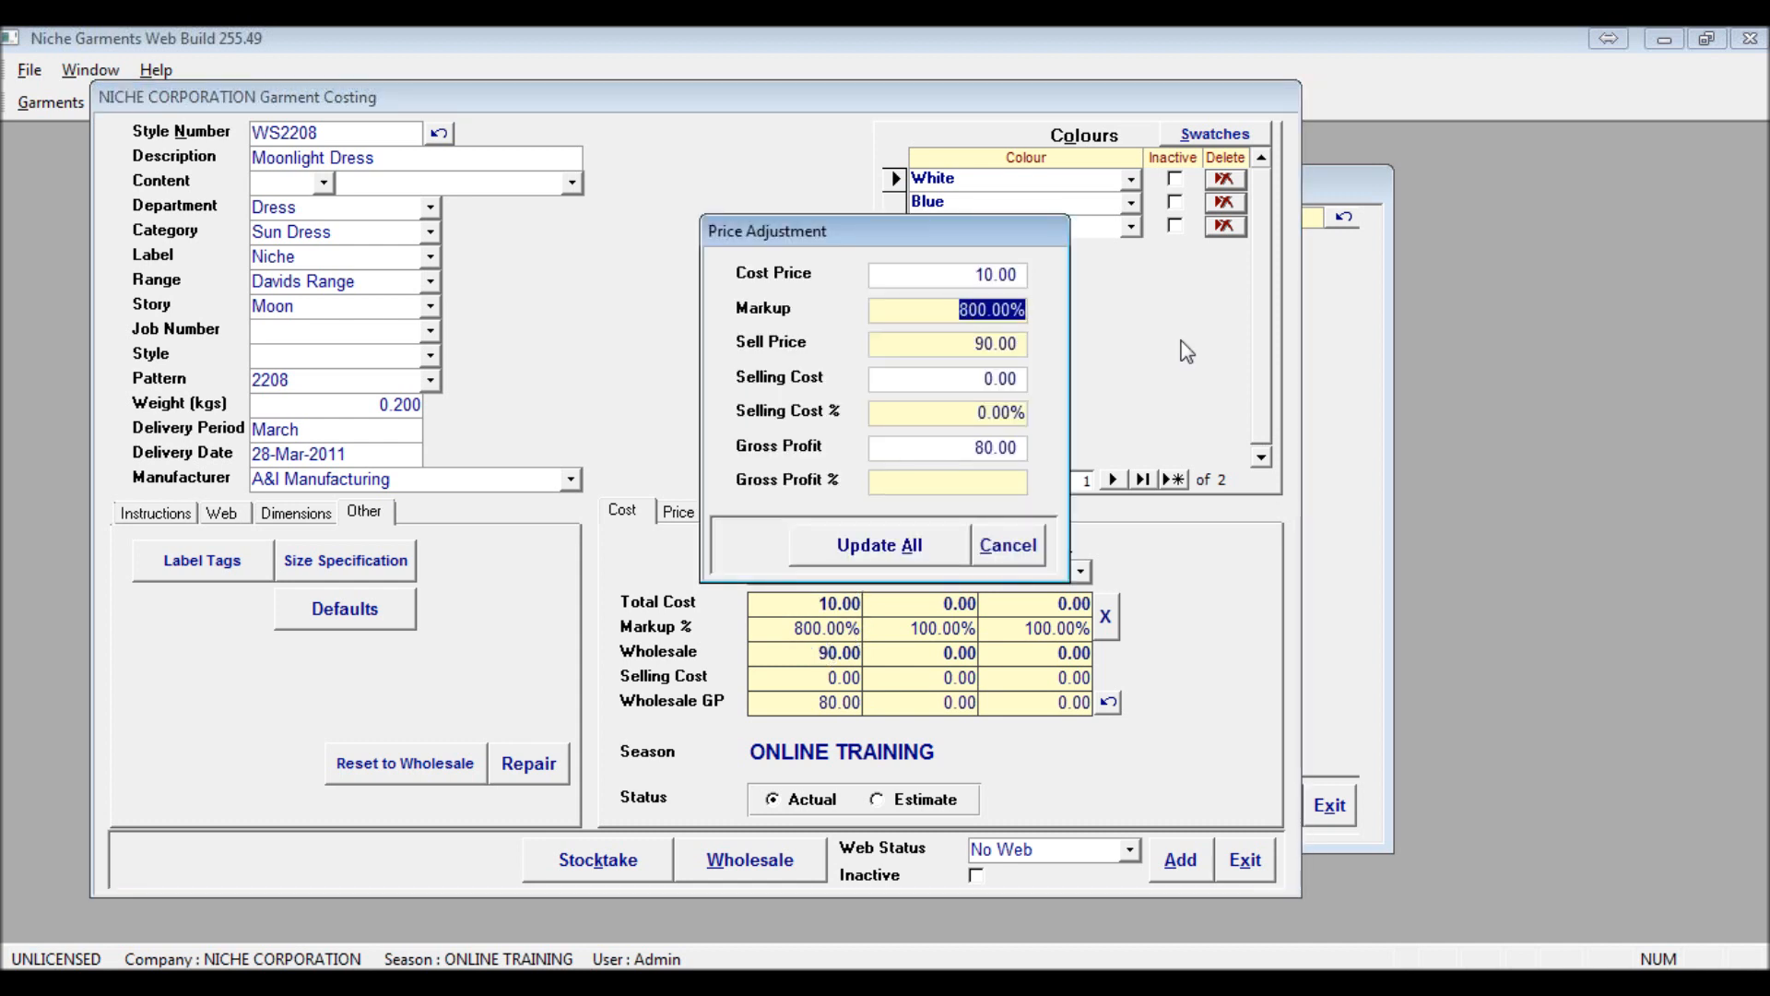
pyautogui.press('BackSpace')
pyautogui.write('500')
pyautogui.press('Tab')
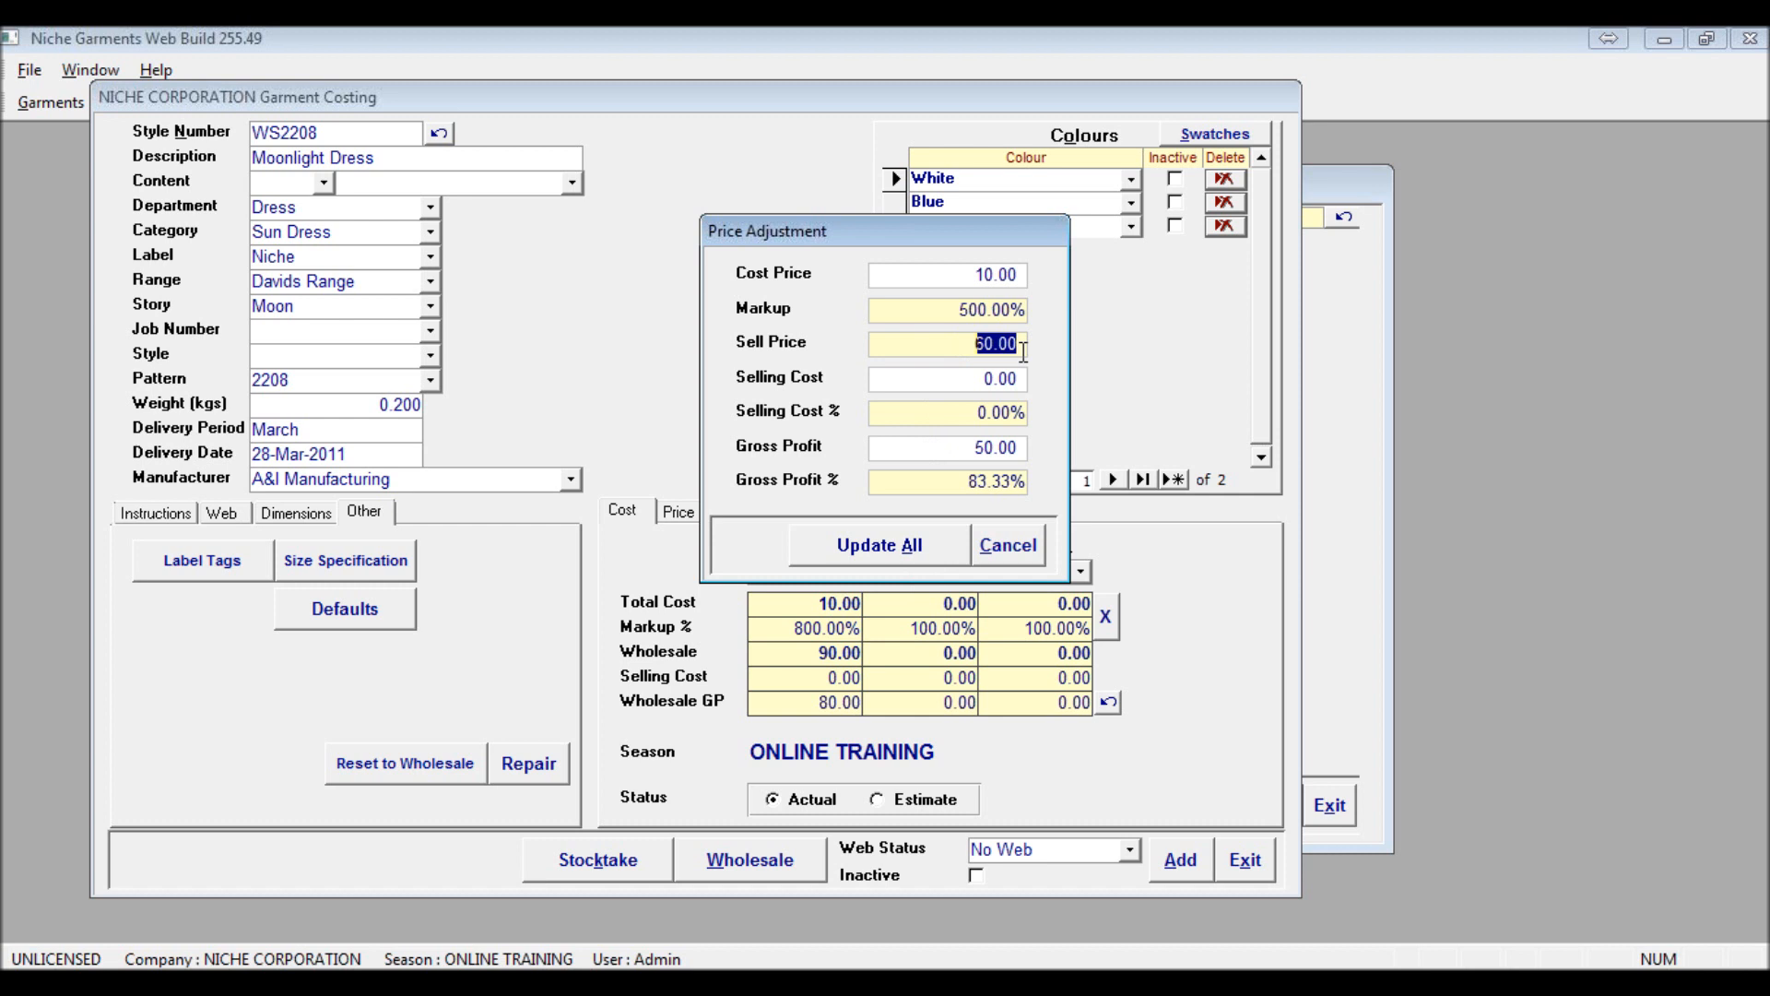
pyautogui.click(846, 556)
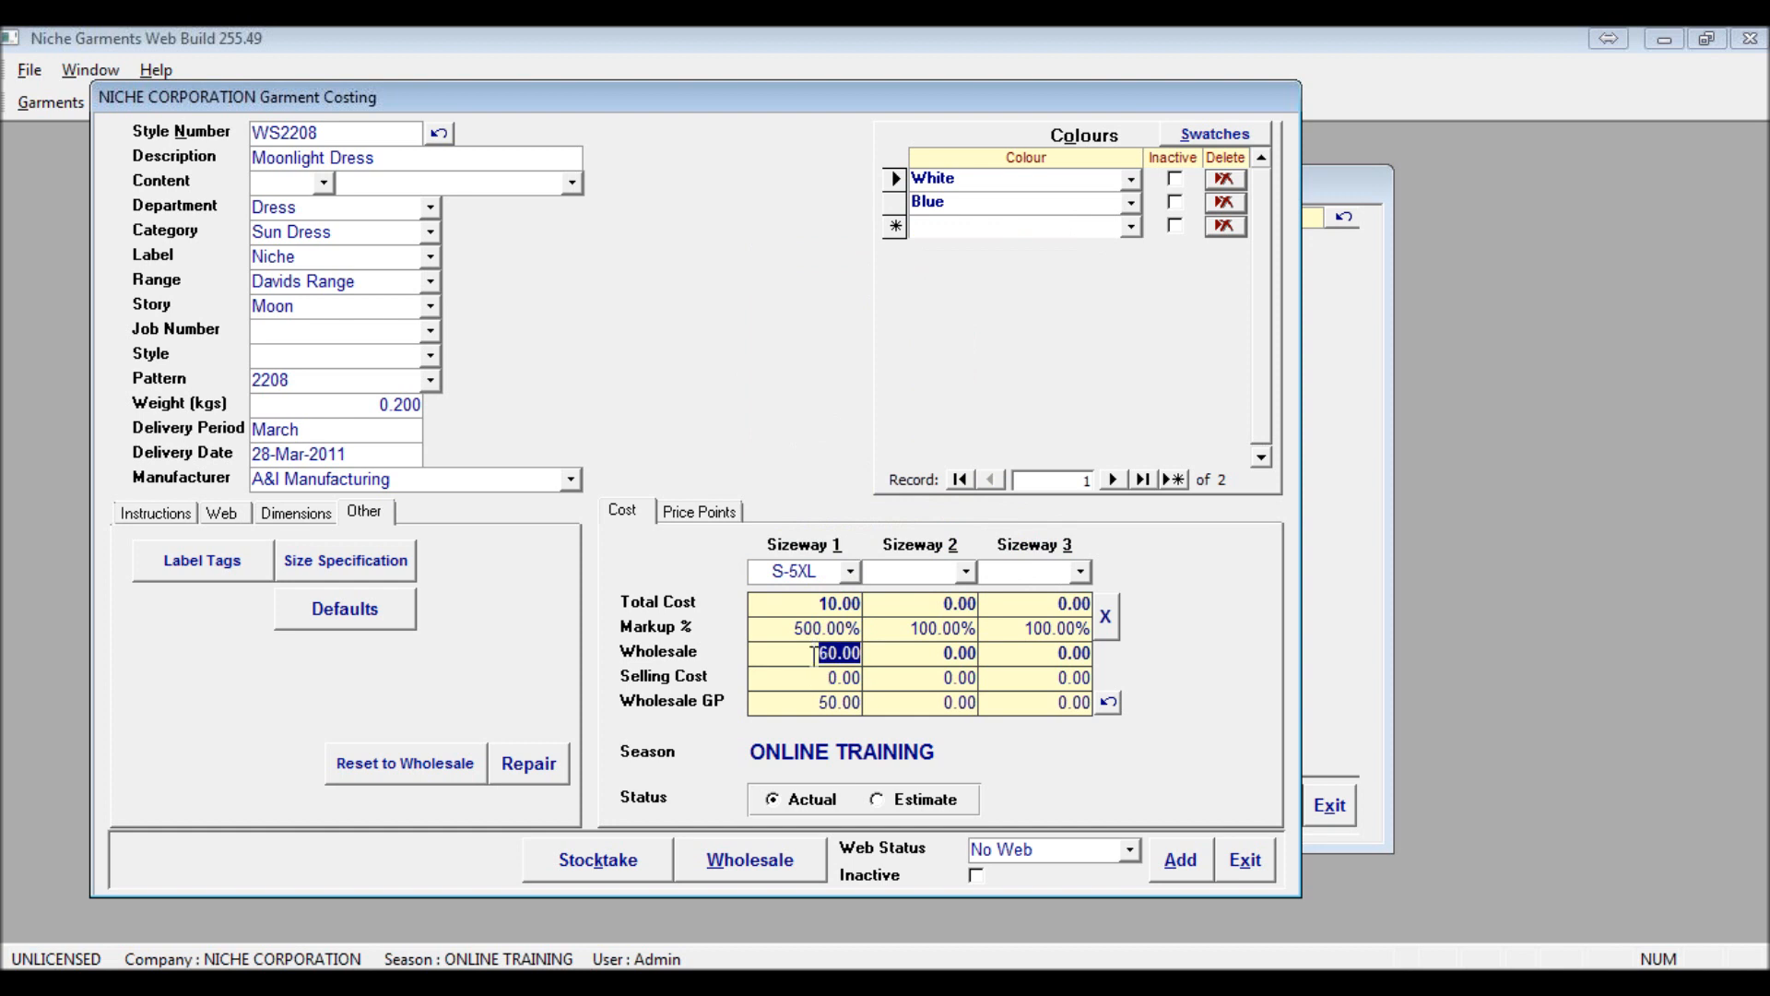
# Change the garment's costing status to Estimate
pyautogui.click(877, 800)
pyautogui.click(876, 801)
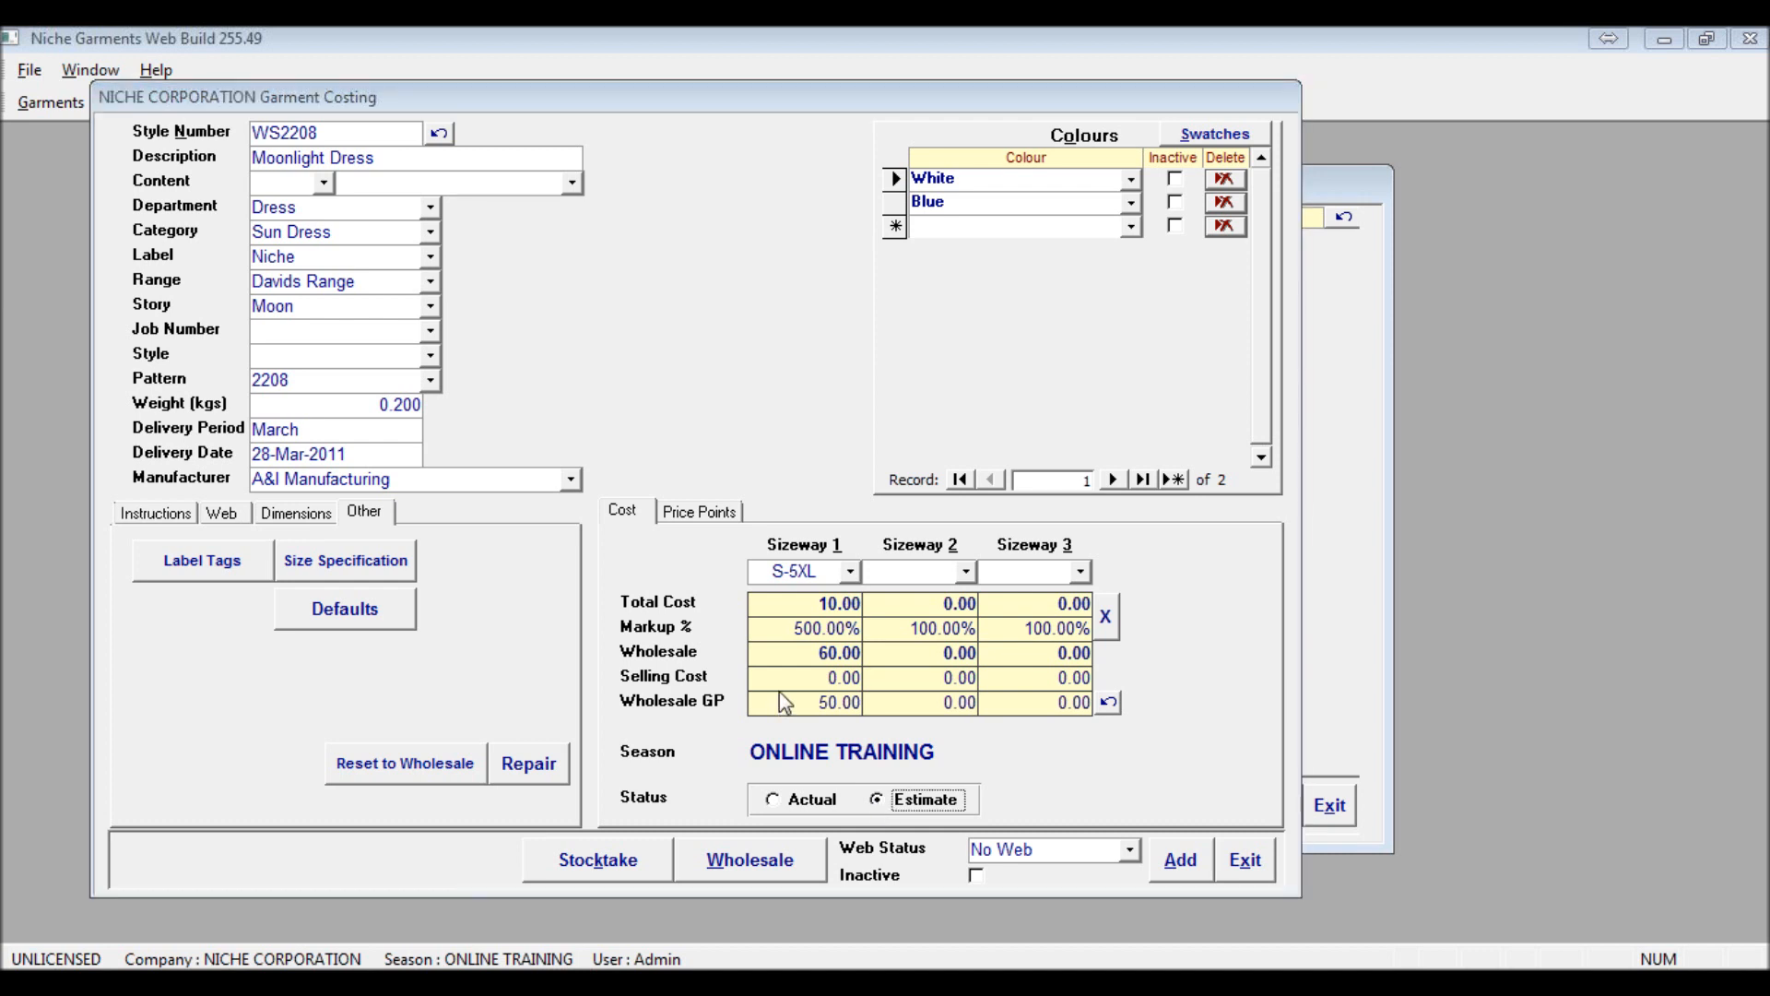